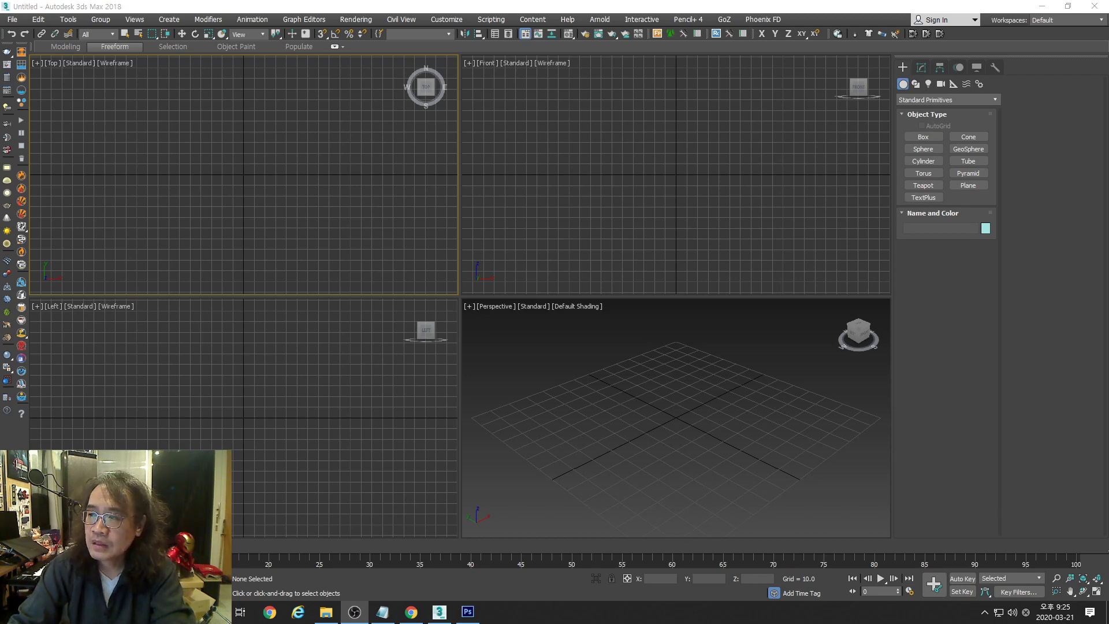
Bring the Notepad notes into view and highlight the Autodesk Academic Version line, the web address and the word "Free"
left_click_drag(1108, 98, 539, 77)
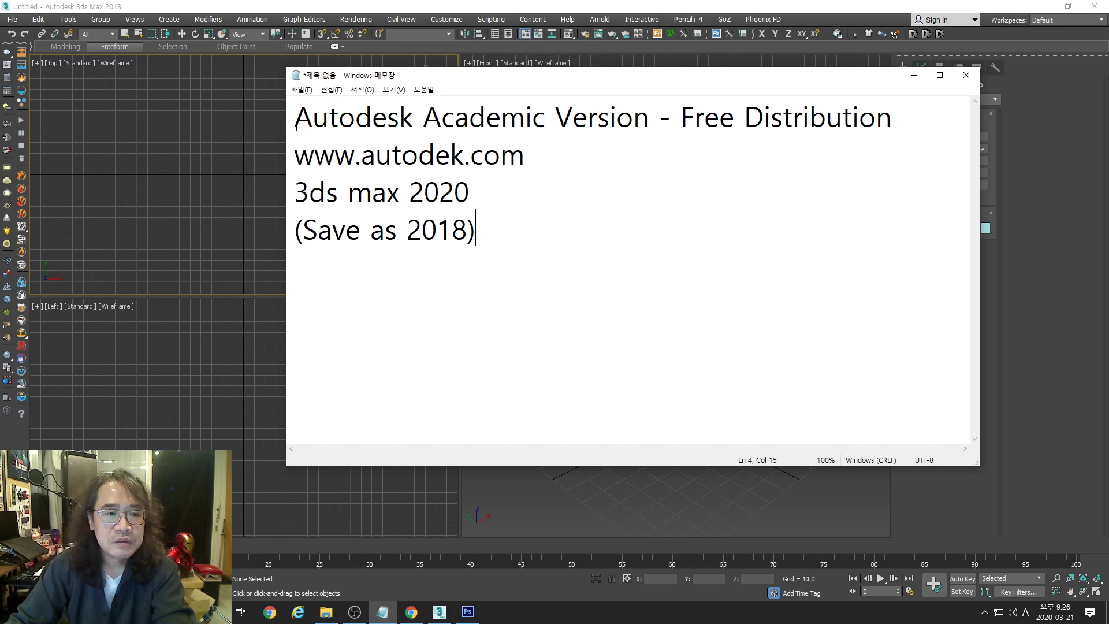
left_click_drag(295, 124, 895, 119)
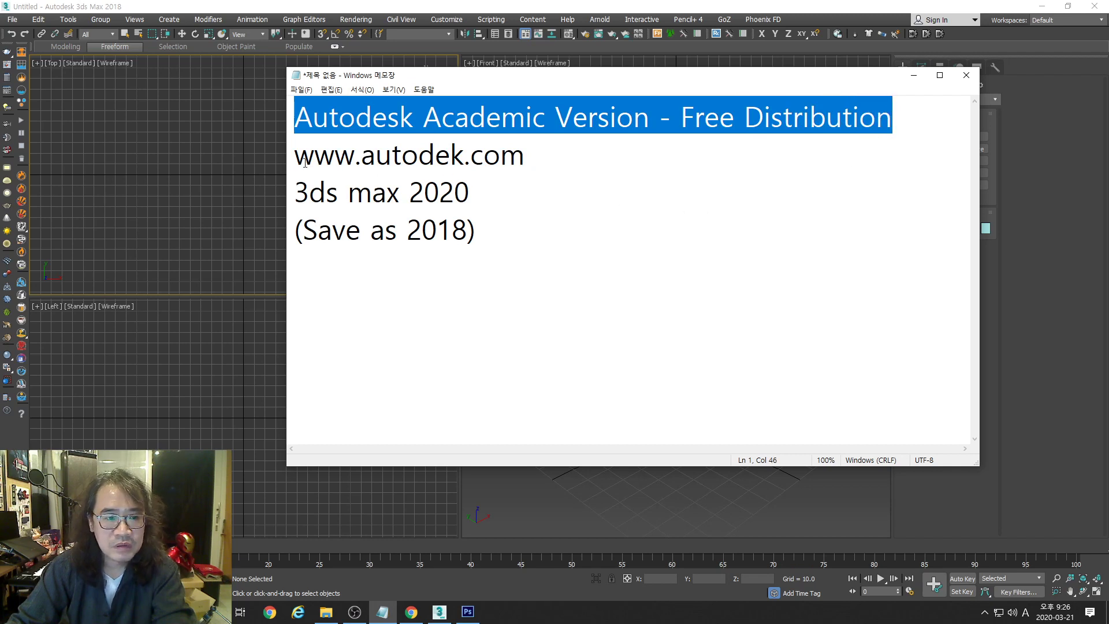
left_click_drag(294, 155, 560, 182)
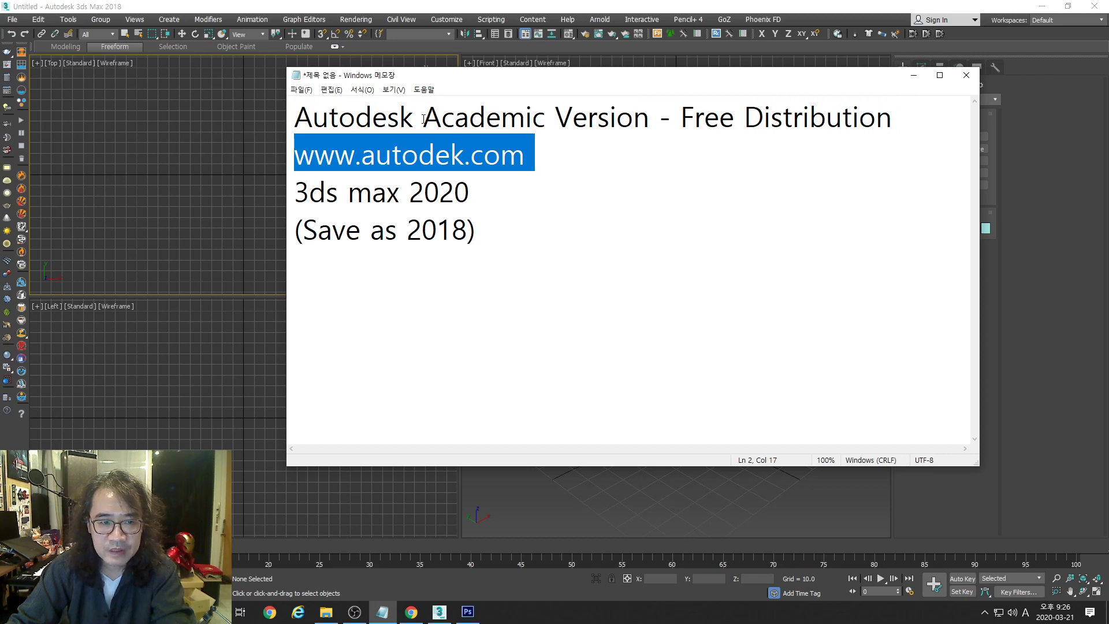
left_click_drag(423, 119, 735, 129)
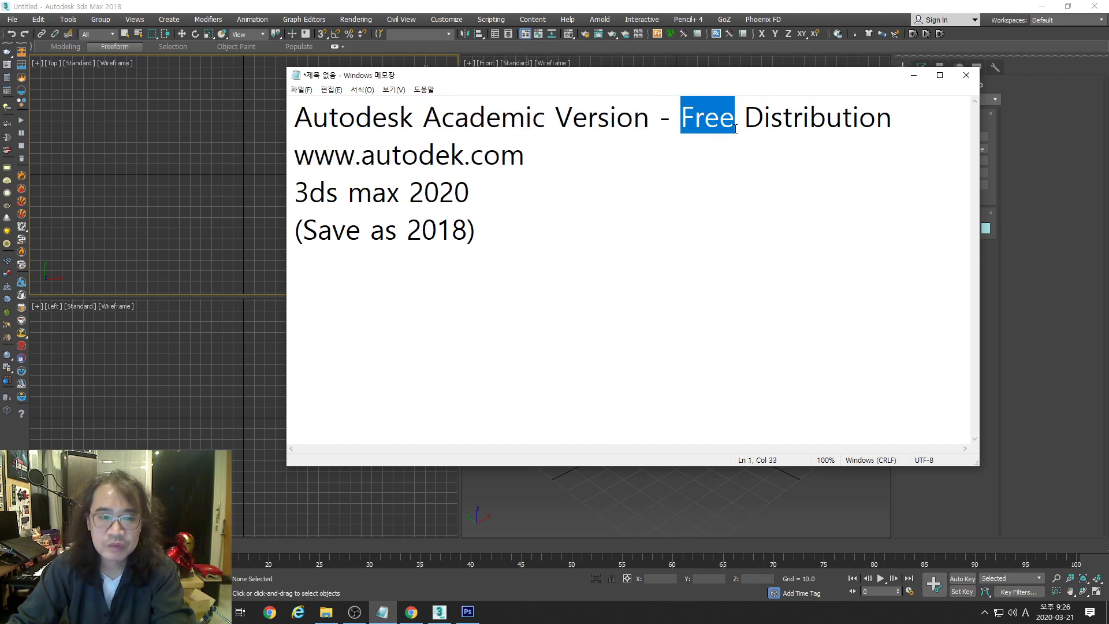
Highlight the "3ds max 2020" line and the "Save as 2018" line in the notes
left_click(462, 196)
key("shift+Left")
key("shift+Left")
key("shift+Left")
key("shift+Left")
key("shift+Left")
key("shift+Left")
key("shift+Left")
key("shift+Left")
key("shift+Left")
key("shift+Left")
key("shift+Left")
key("shift+Left")
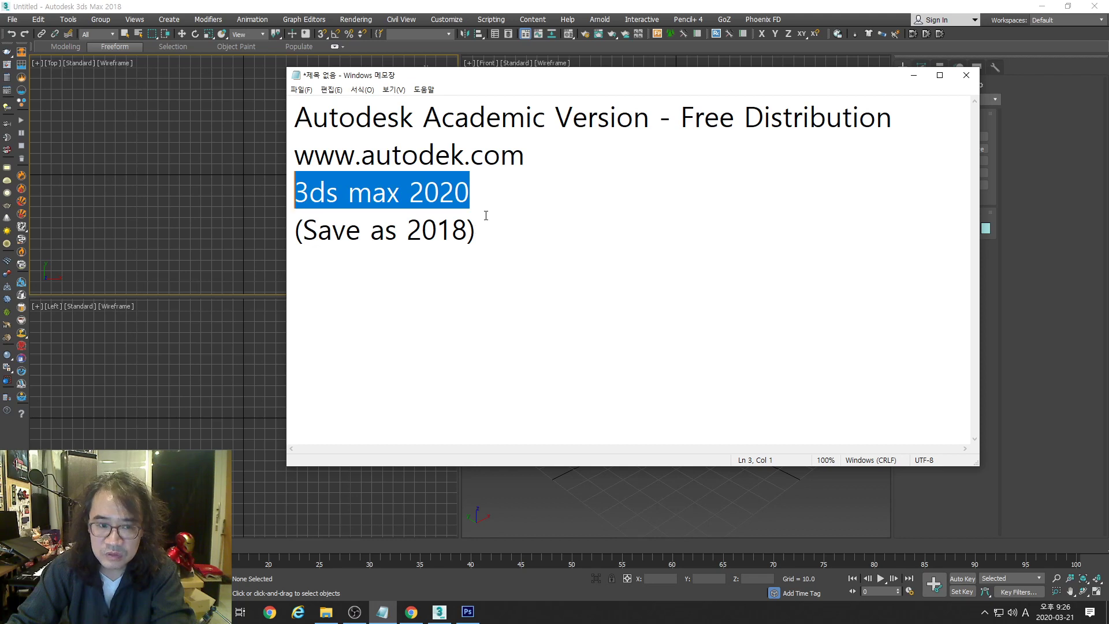
left_click_drag(483, 193, 295, 202)
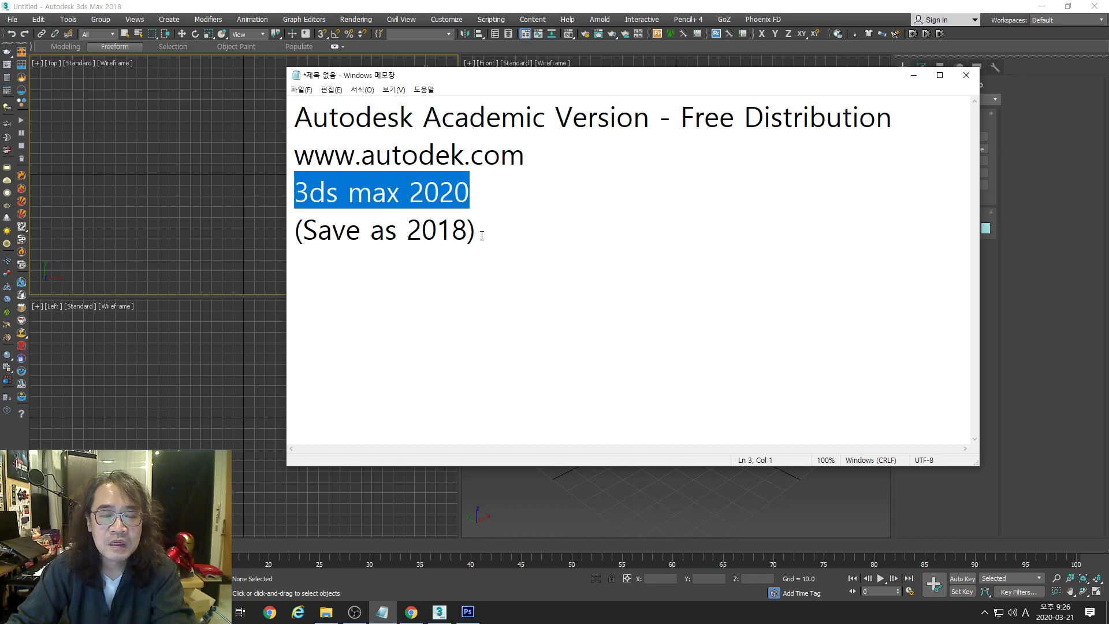
left_click_drag(486, 238, 300, 236)
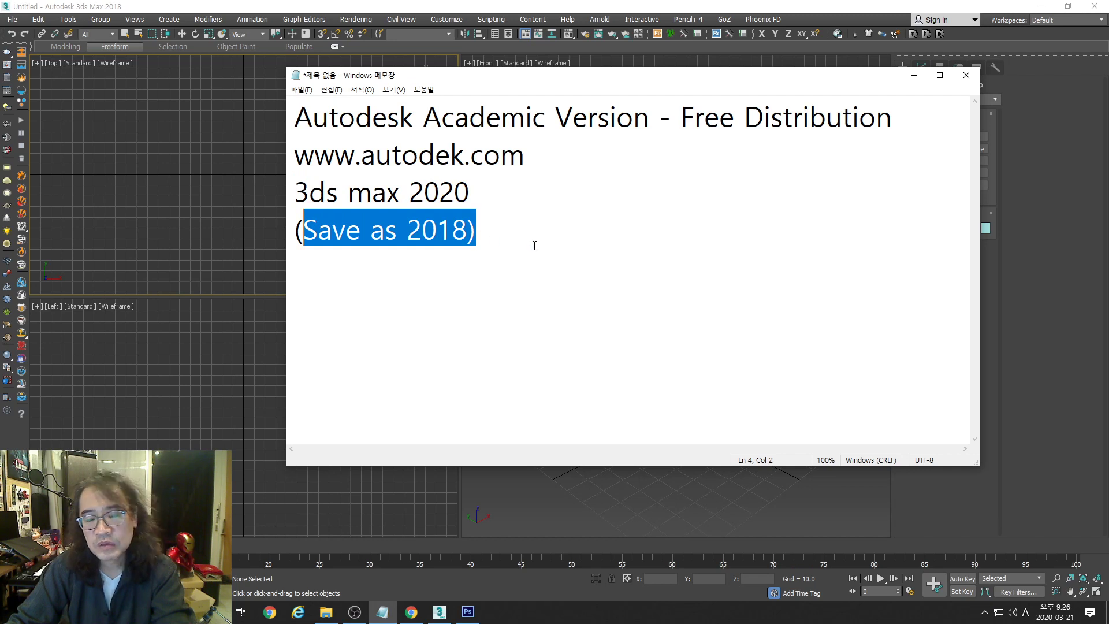
left_click(471, 237)
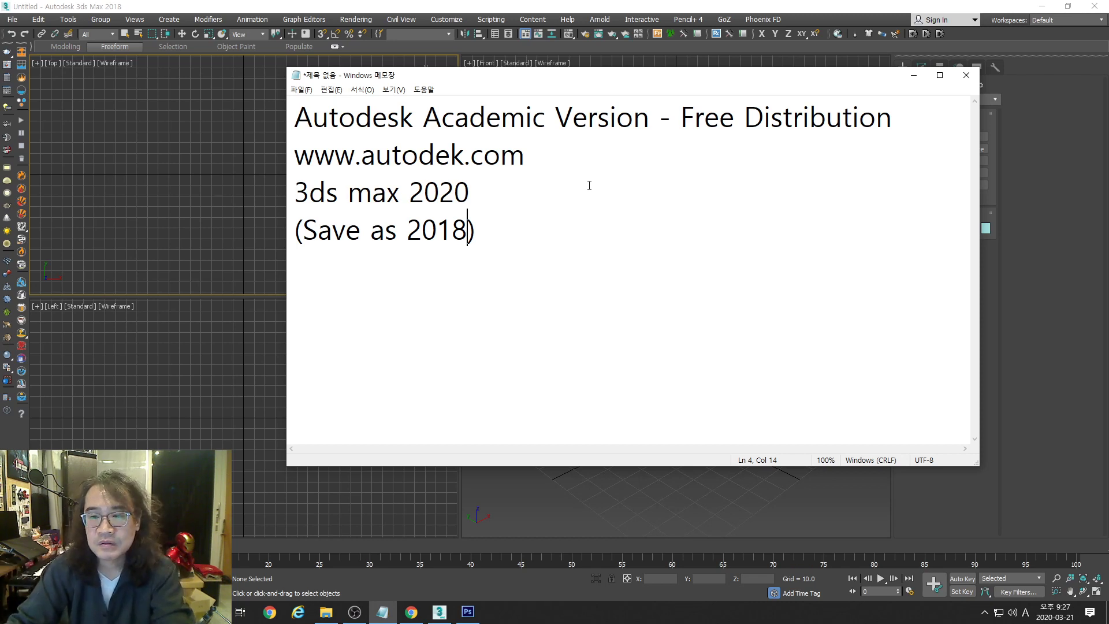
Select all the note text, move the Notepad window off the screen and switch back to 3ds Max
left_click_drag(509, 238, 295, 115)
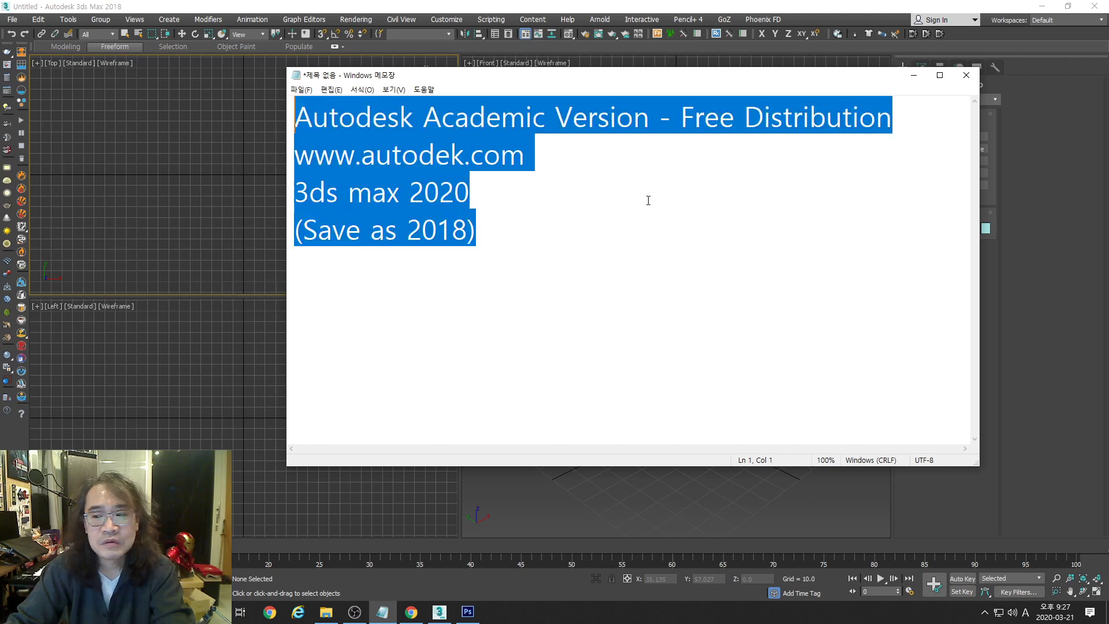
left_click_drag(669, 78, 1108, 122)
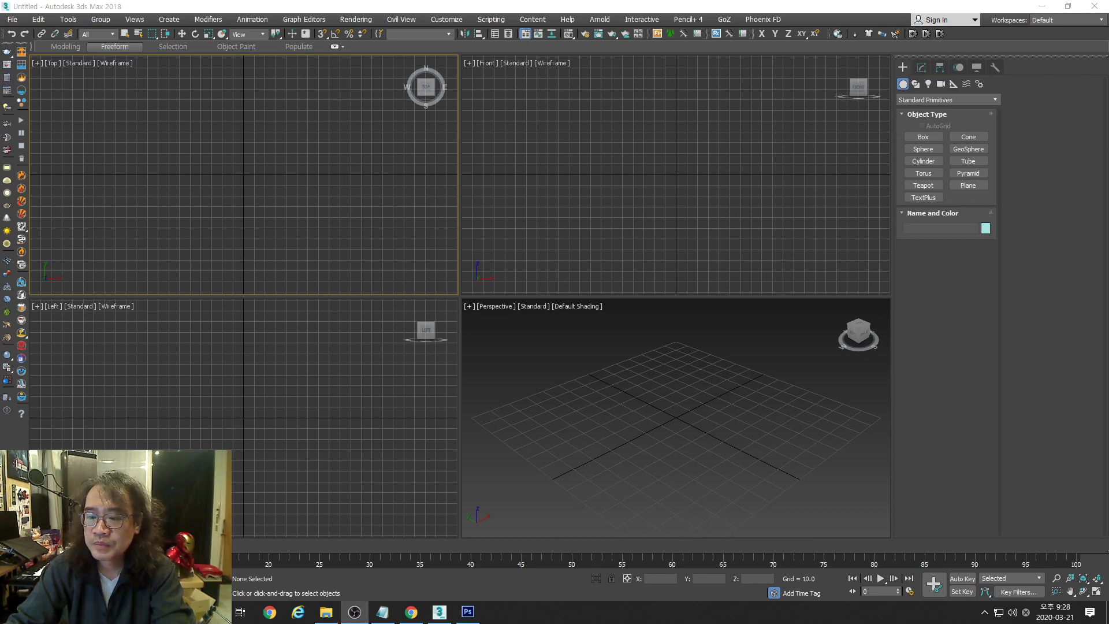
left_click(670, 5)
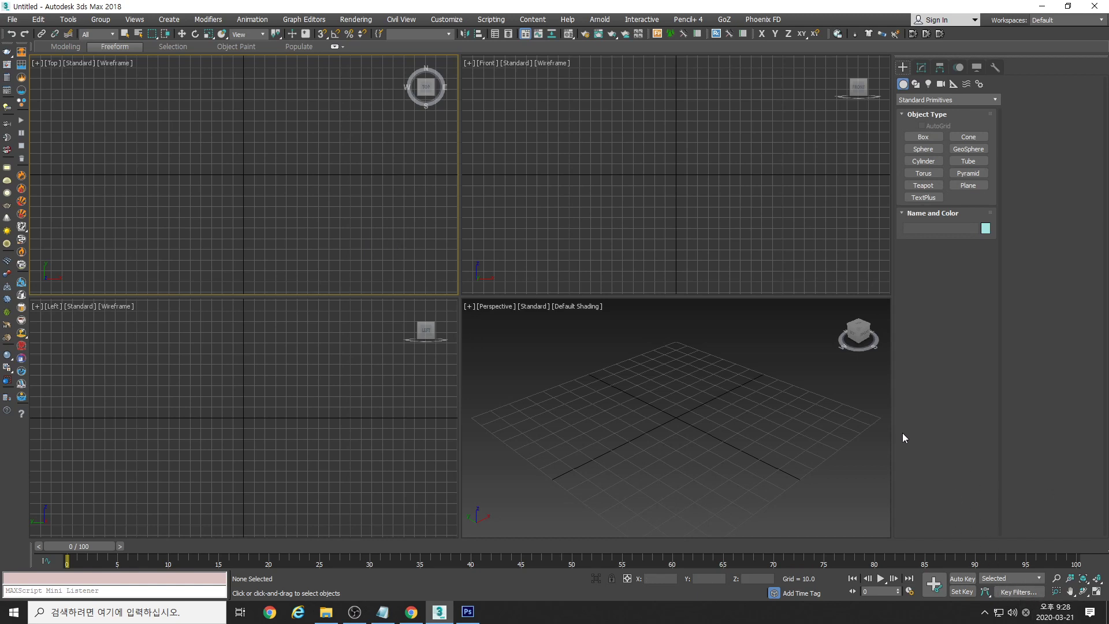
key("alt")
key("ctrl")
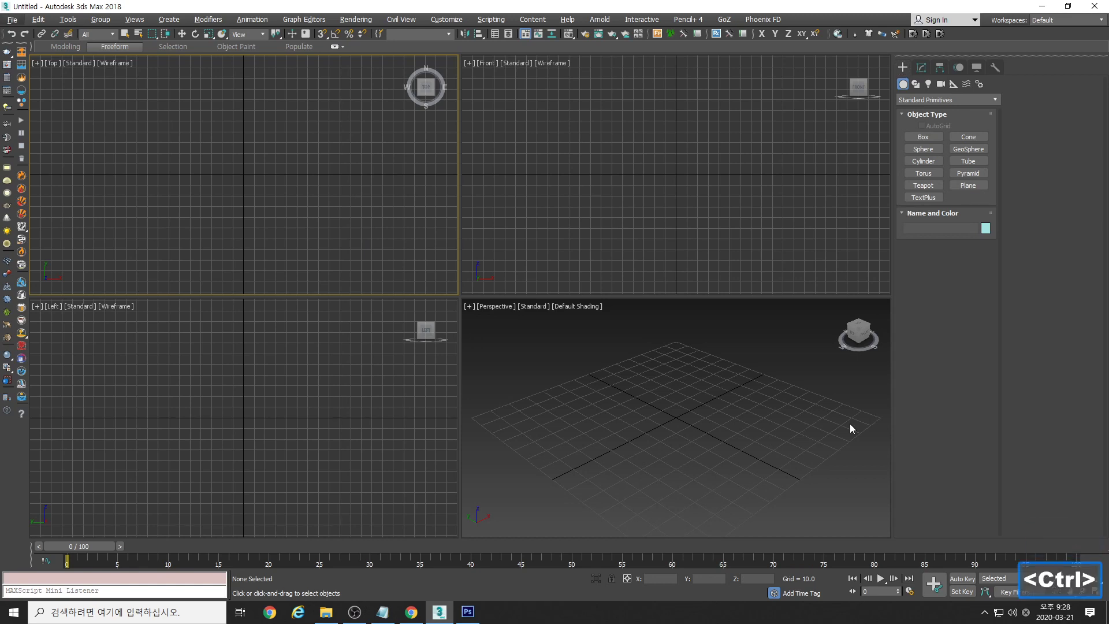
key("shift")
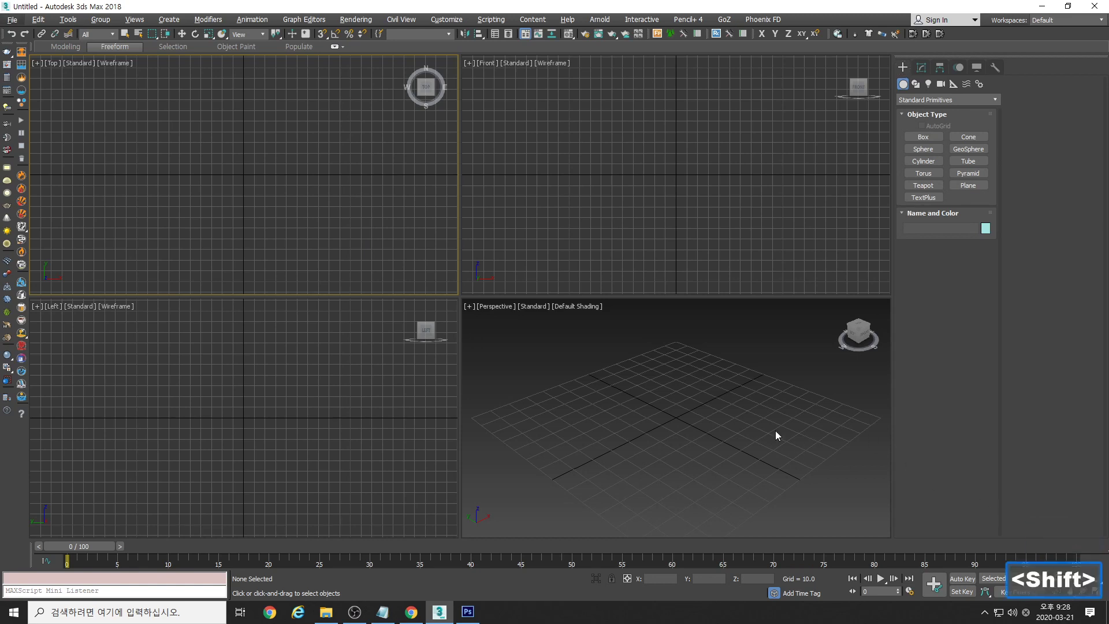
Orbit the Perspective view to a near-frontal angle, and make the Top, Front, Left and Perspective viewports active in turn
left_click(665, 432, "alt")
middle_click_drag(671, 435, 653, 422, "alt")
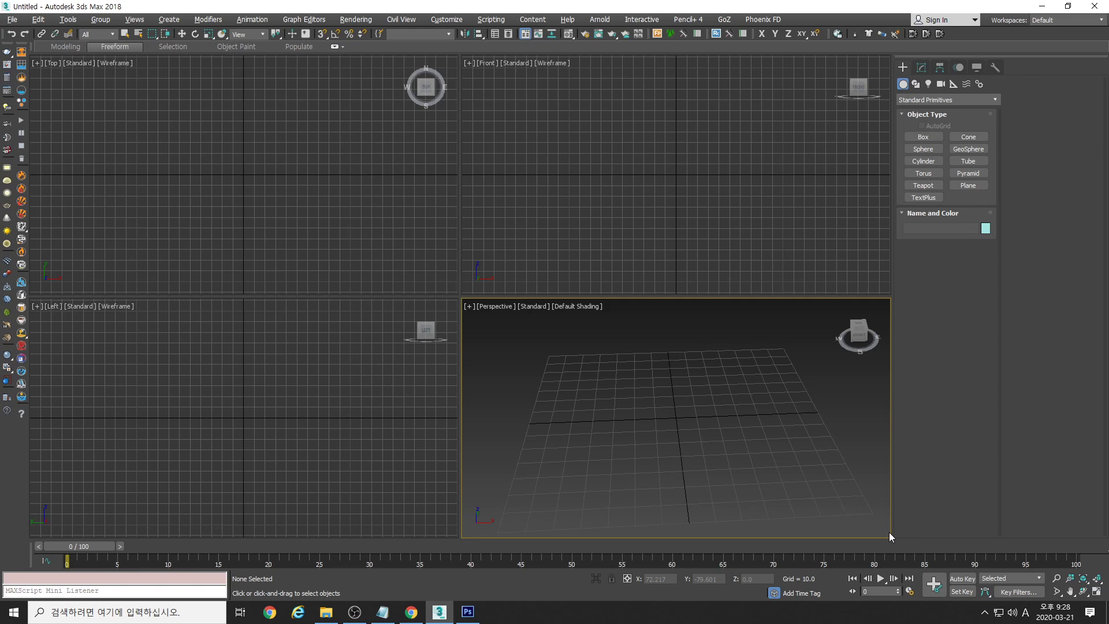
left_click(367, 266)
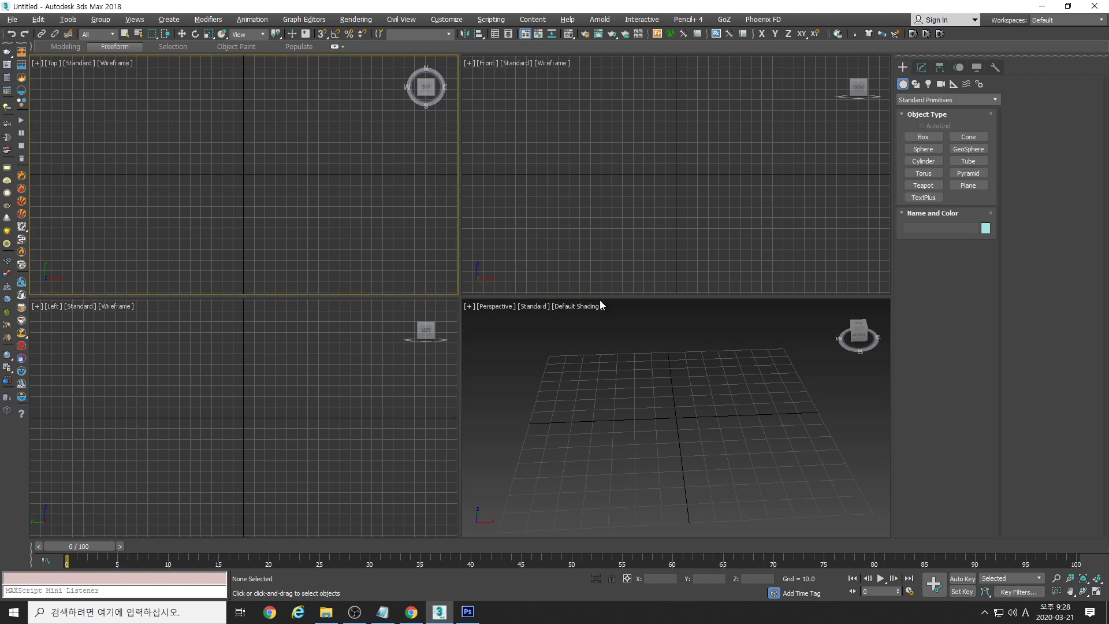
left_click(612, 174)
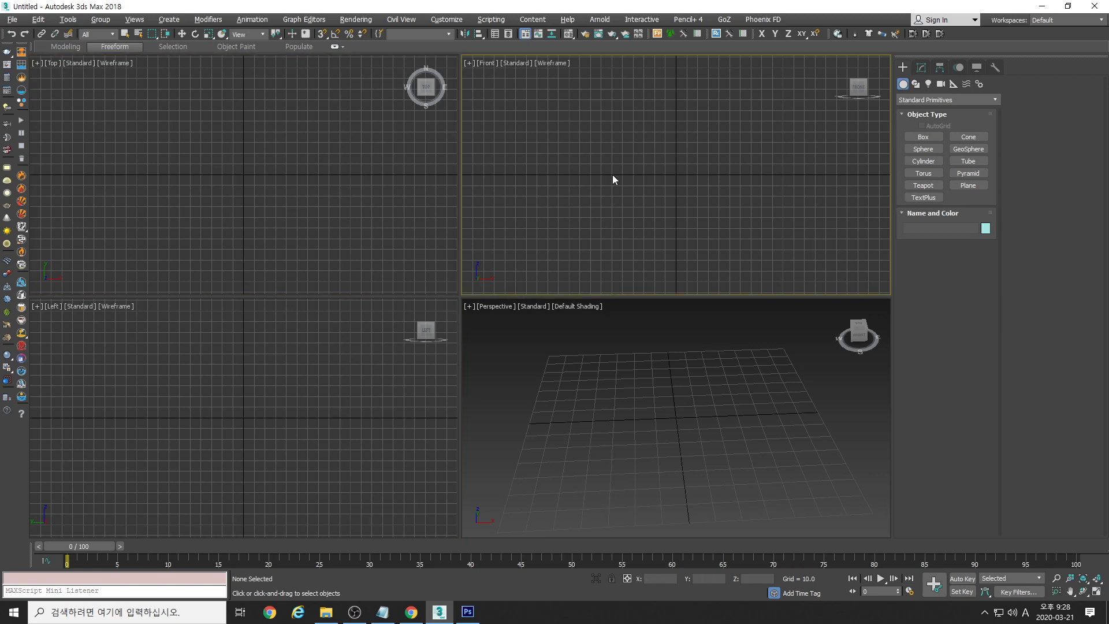
left_click(261, 375)
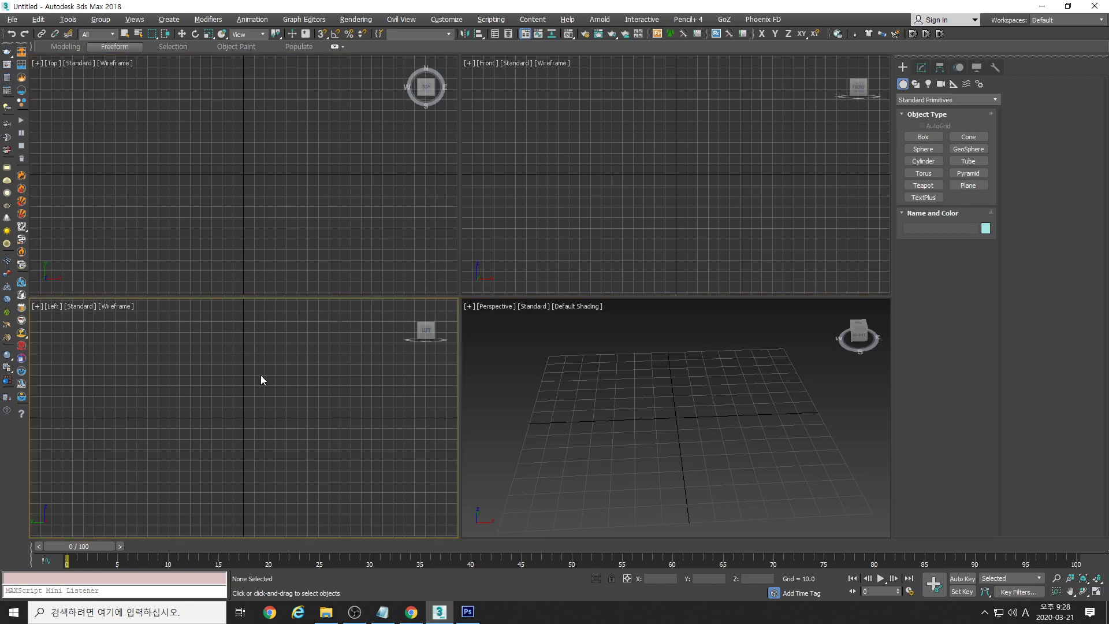
left_click(646, 418)
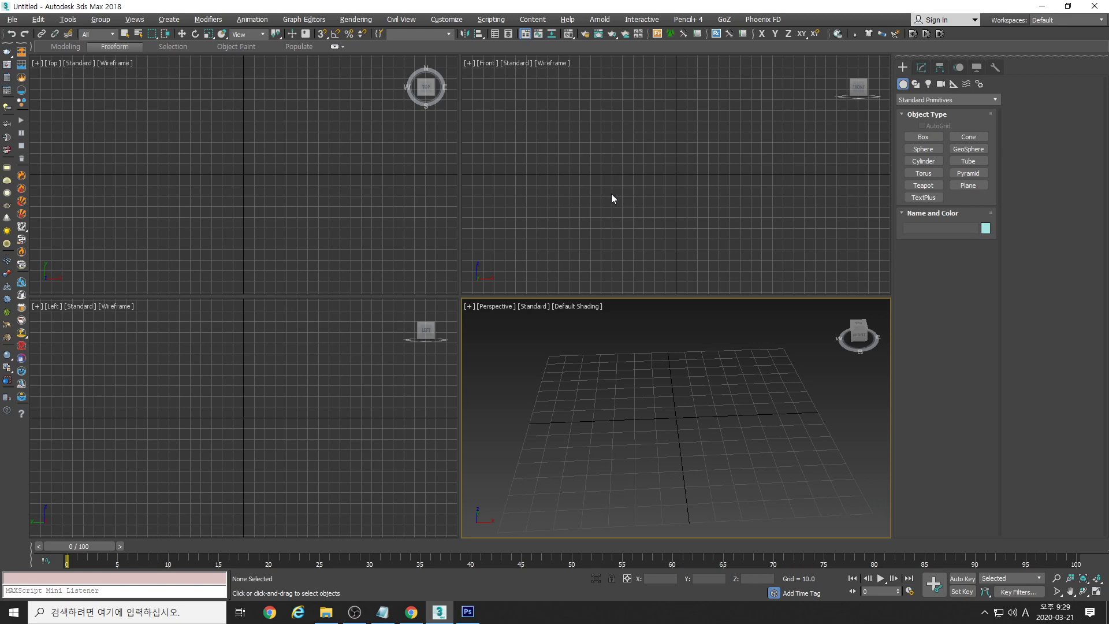
Create a box around the origin in the Top viewport, about 83 long, 153 wide and 91 high
left_click(922, 137)
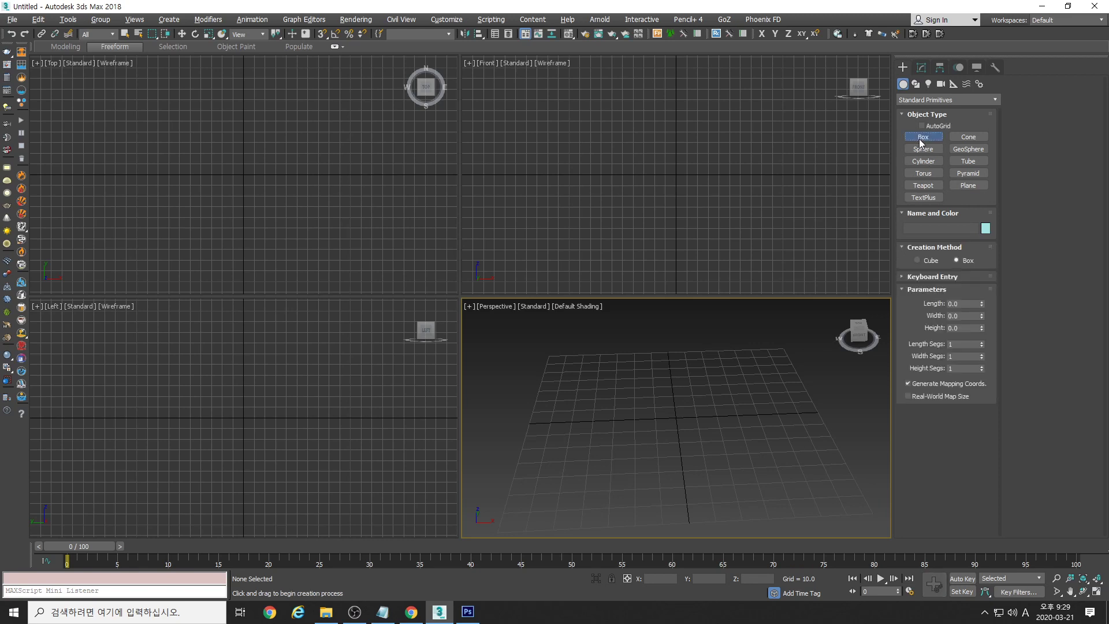
left_click_drag(161, 138, 325, 226)
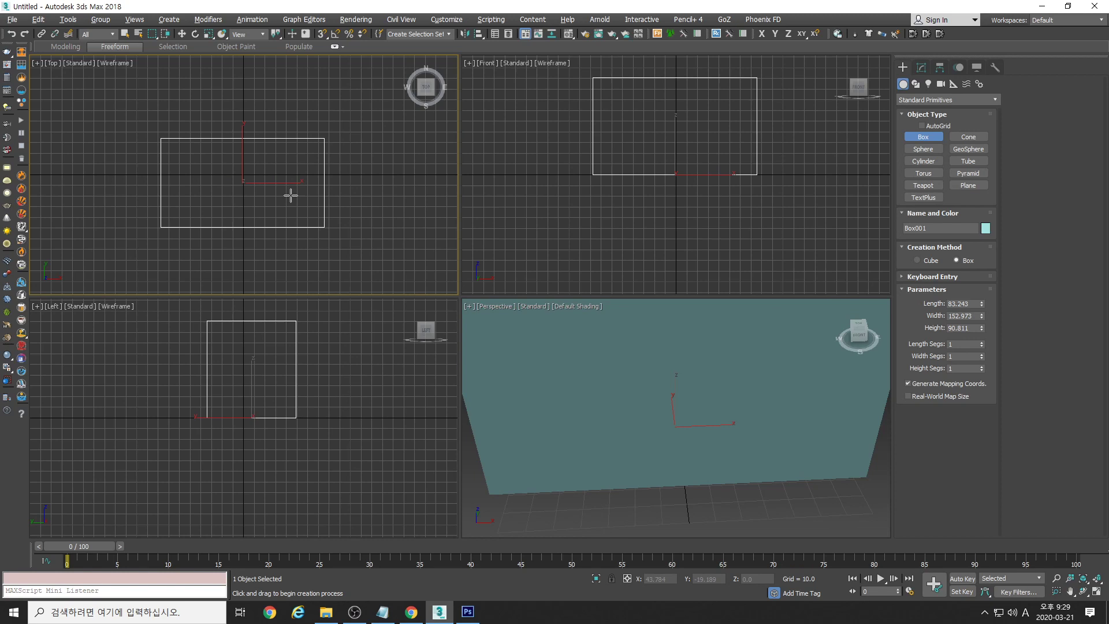
Pan and zoom the Perspective view until the whole box fits in the frame
middle_click_drag(710, 375, 718, 435)
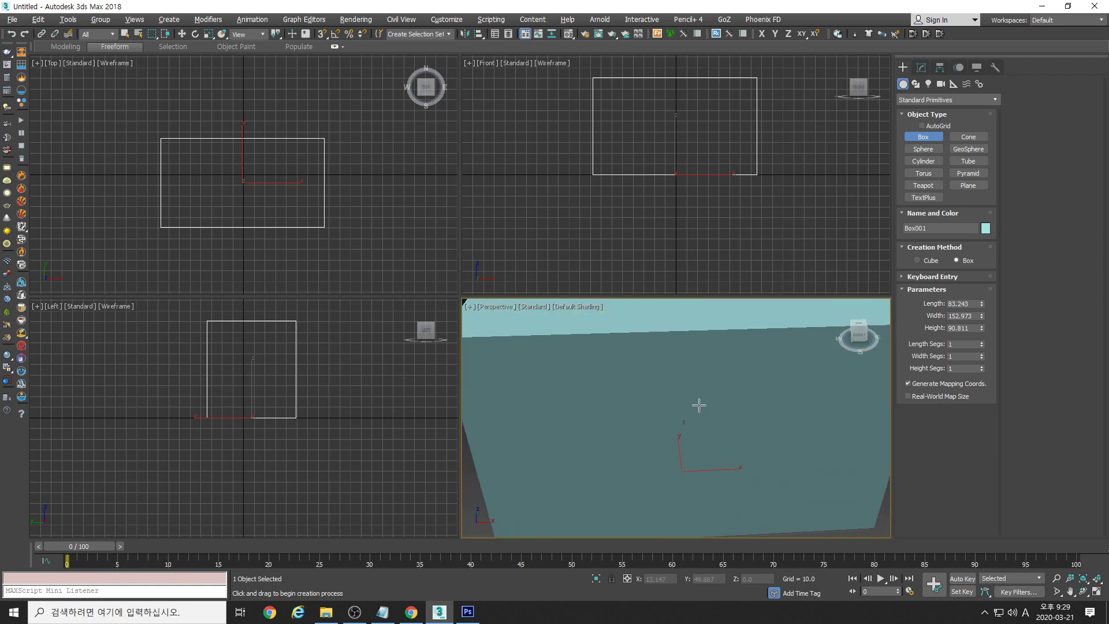
scroll(704, 411, "up", 2)
scroll(703, 413, "down", 3)
scroll(704, 413, "up", 2)
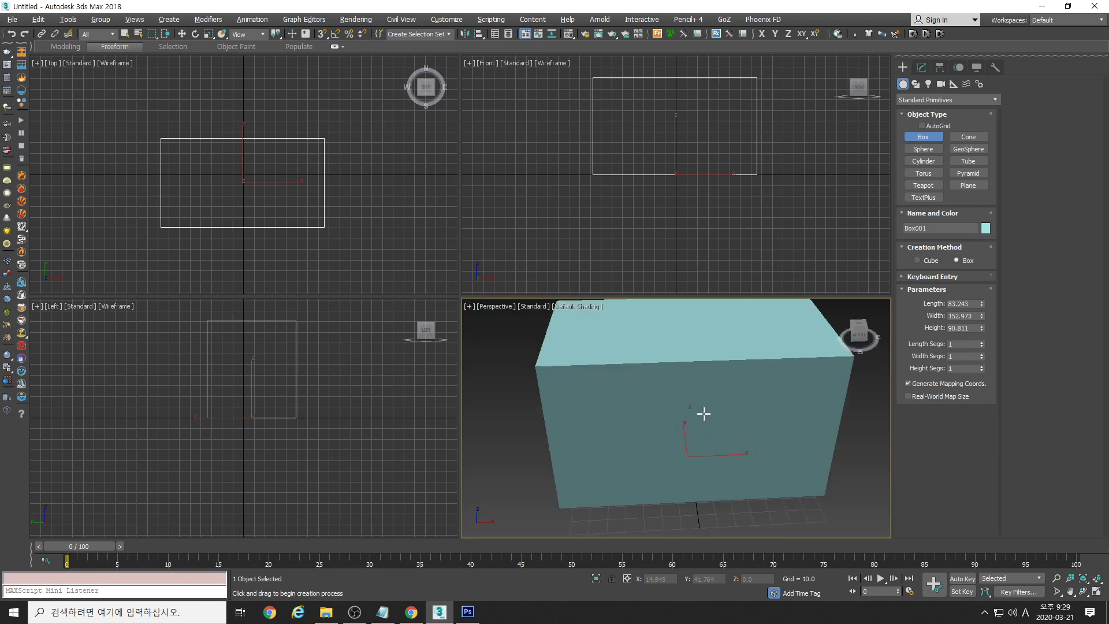
scroll(703, 414, "down", 1)
scroll(700, 413, "up", 2)
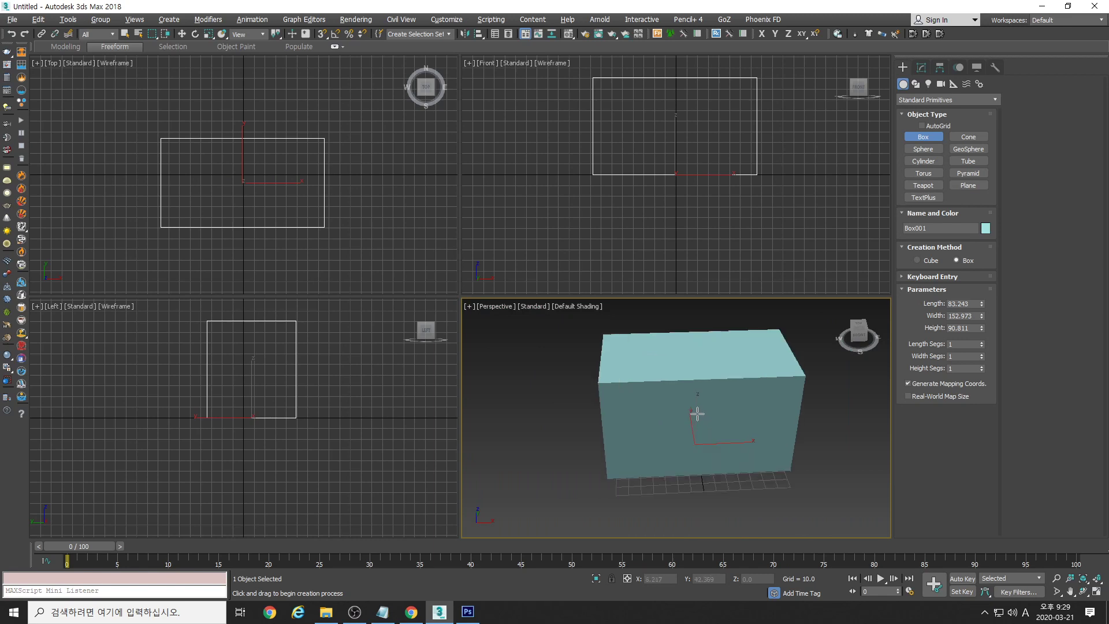
scroll(699, 414, "down", 2)
scroll(697, 414, "up", 2)
scroll(697, 413, "down", 2)
scroll(697, 413, "up", 2)
middle_click_drag(710, 424, 709, 423, "ctrl+alt")
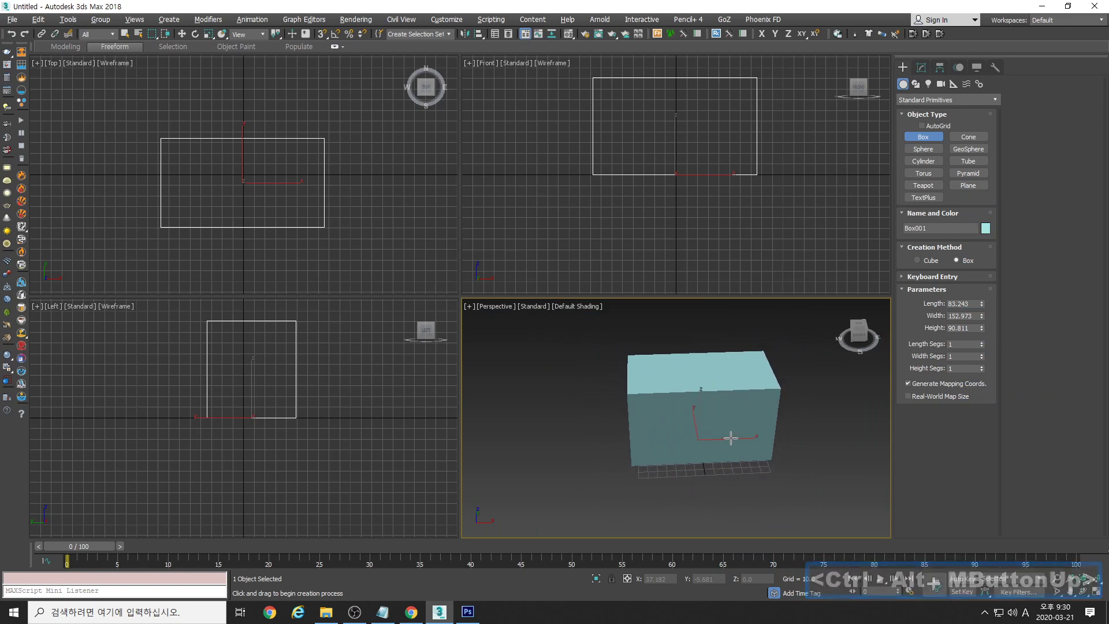
middle_click_drag(718, 425, 705, 424)
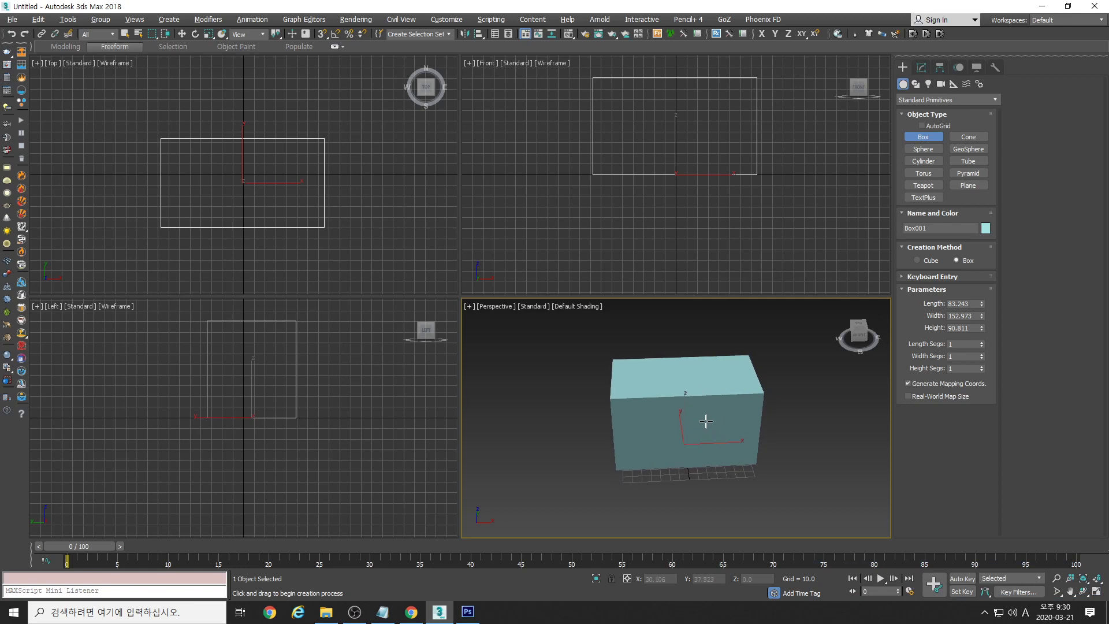
Zoom the Perspective view with the Zoom tool and orbit it to see the box from a corner
key("alt+z")
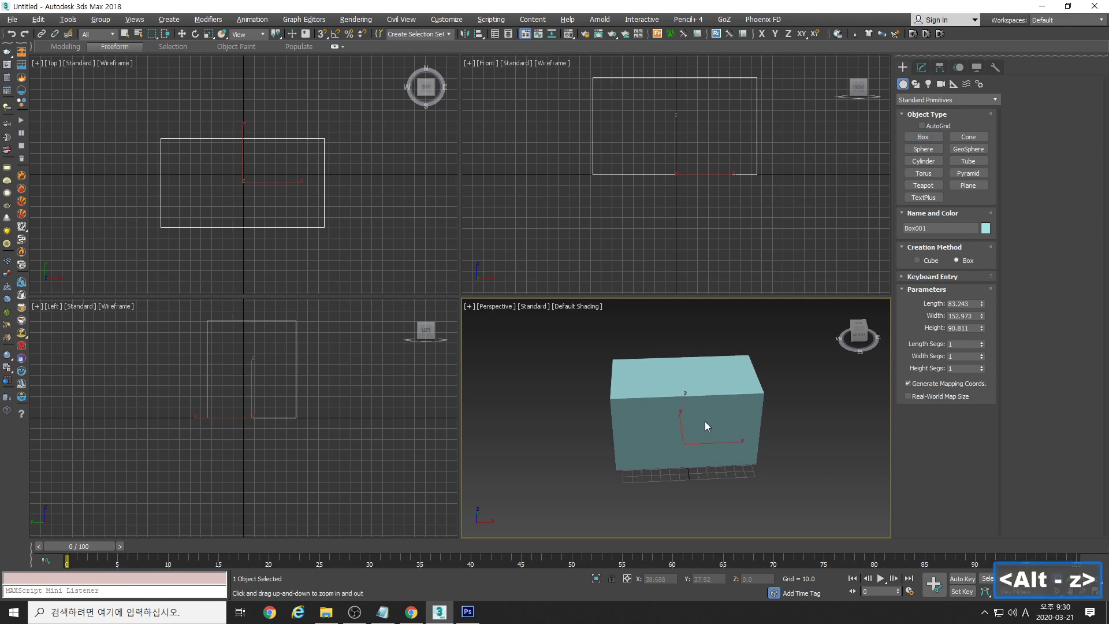
mouse_move(698, 421)
left_mouse_down()
mouse_move(696, 391)
mouse_move(700, 415)
mouse_move(700, 404)
left_mouse_up()
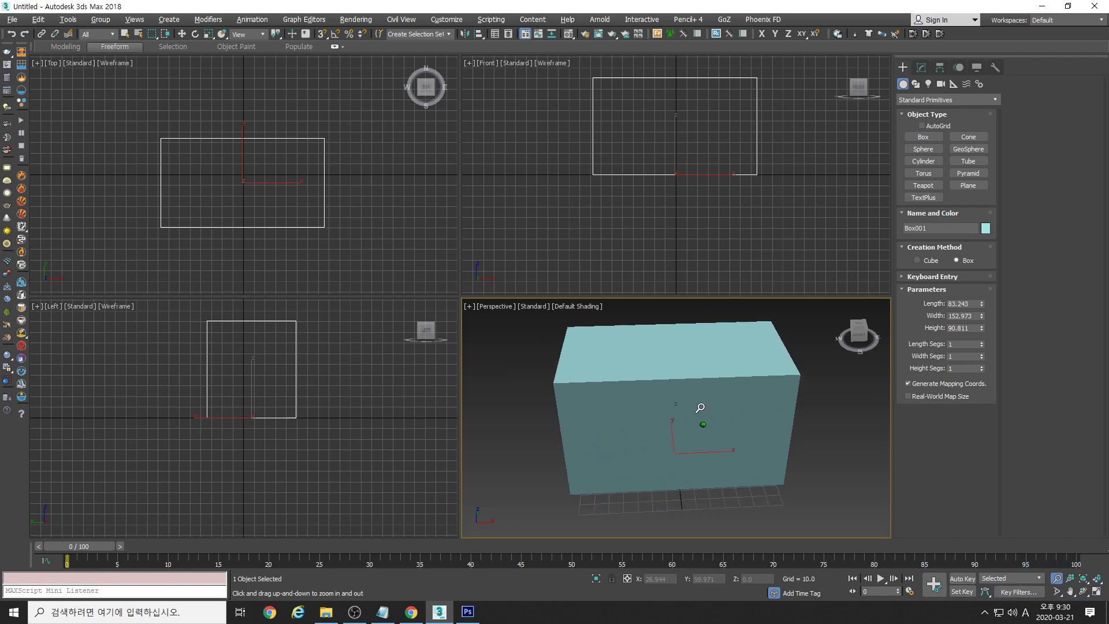
middle_click_drag(716, 407, 717, 431, "alt")
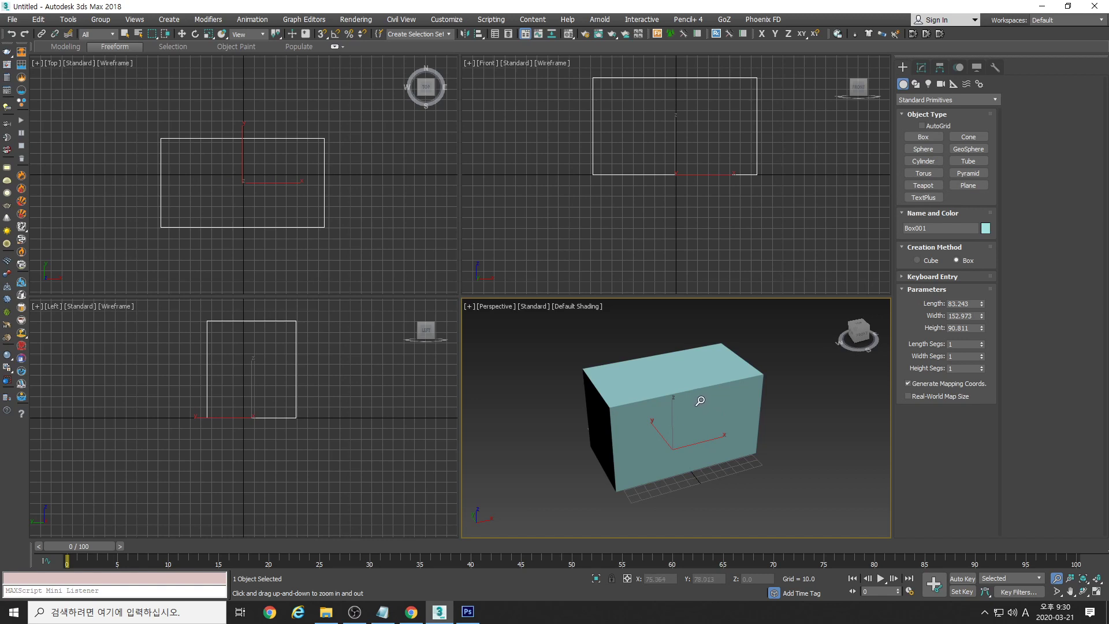
Toggle the Edged Faces display of the Perspective viewport on and off several times, ending with it off
key("F4")
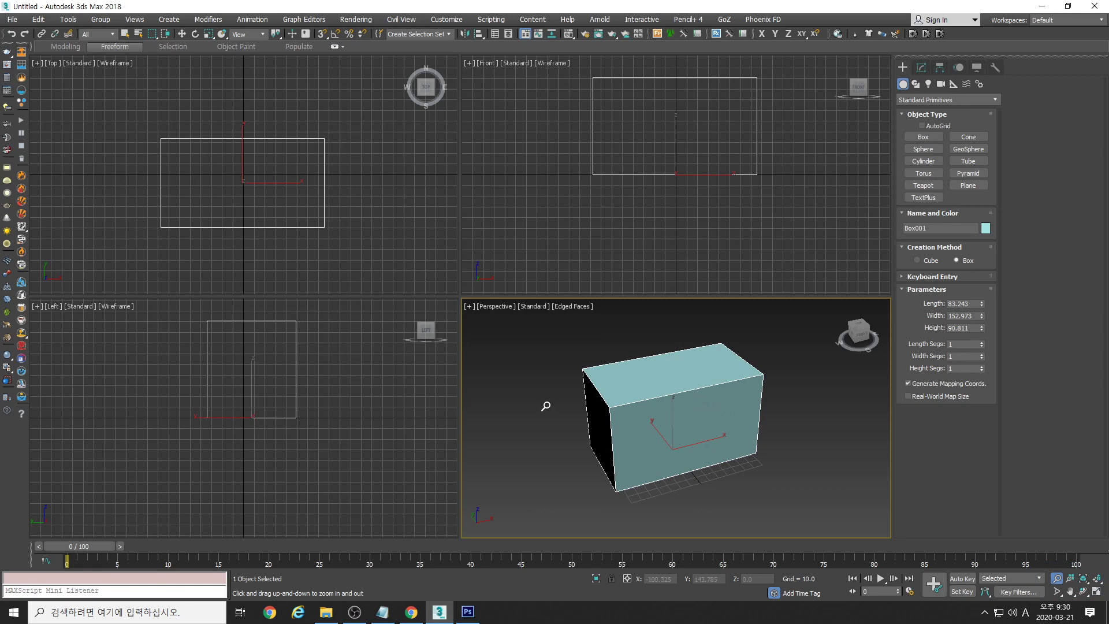
key("F4")
key("F4")
key("F4")
key("F4")
key("F4")
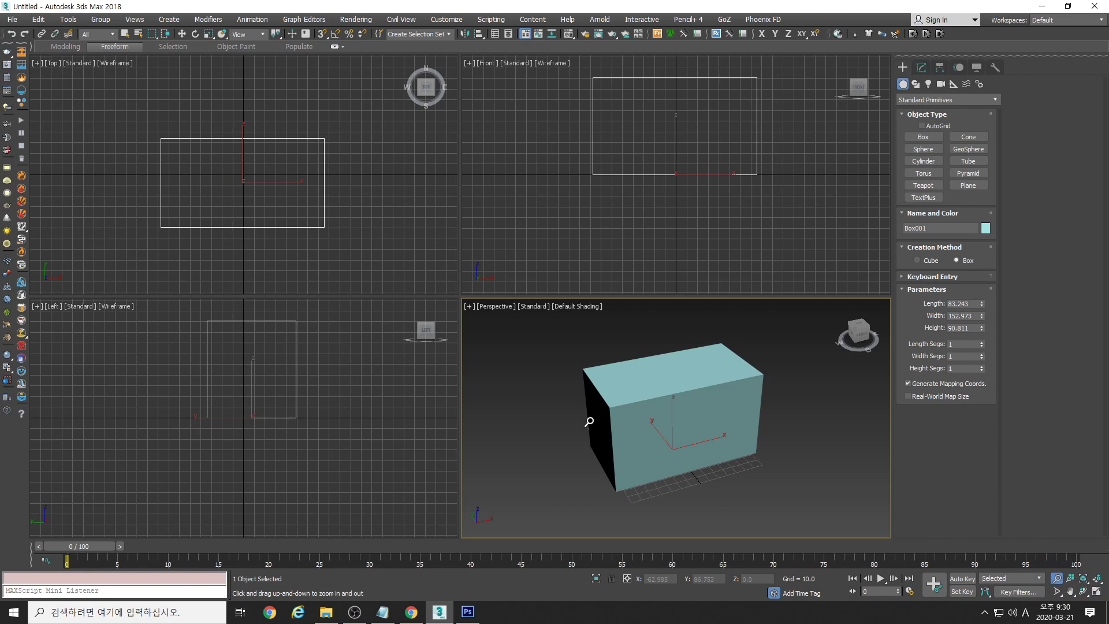
Switch the Perspective viewport to wireframe display and pan the Left and Perspective views
key("F3")
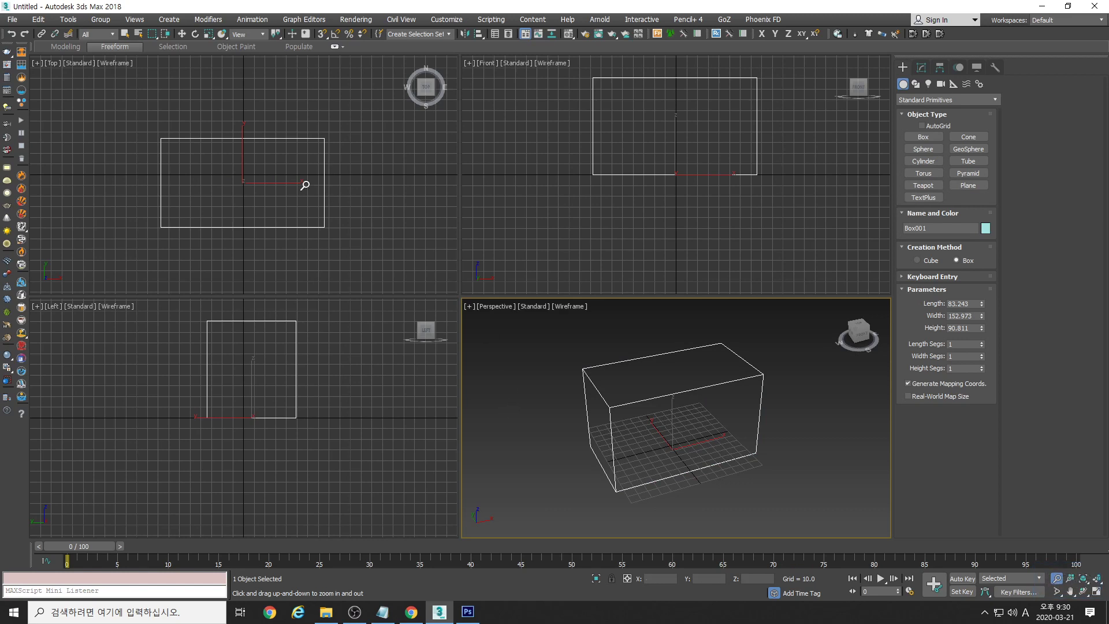
middle_click_drag(376, 370, 364, 408)
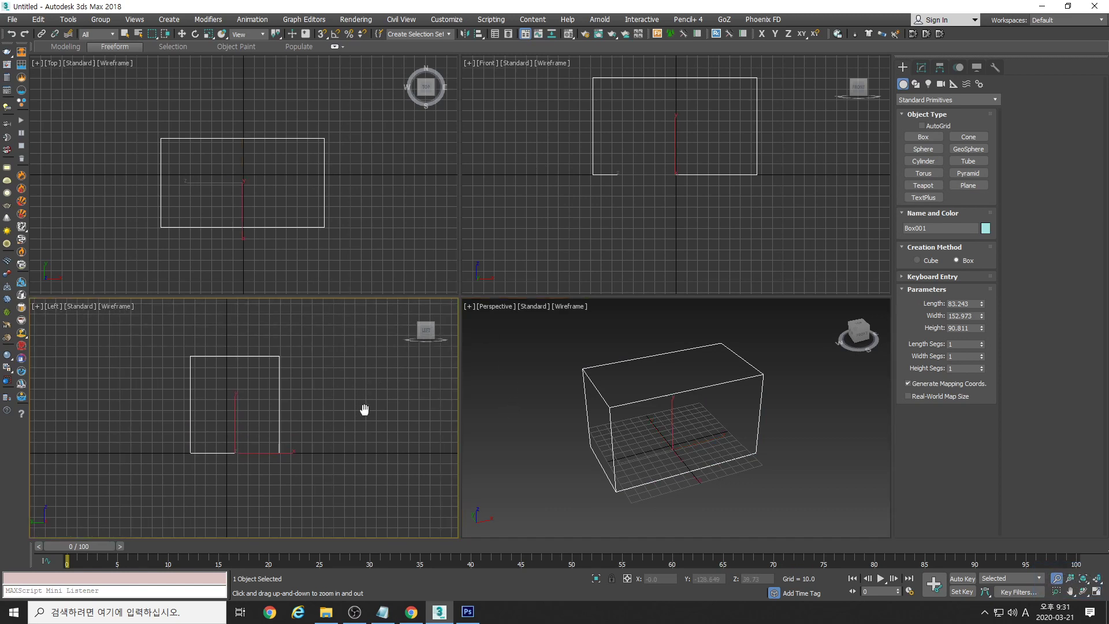
middle_click_drag(564, 400, 585, 397)
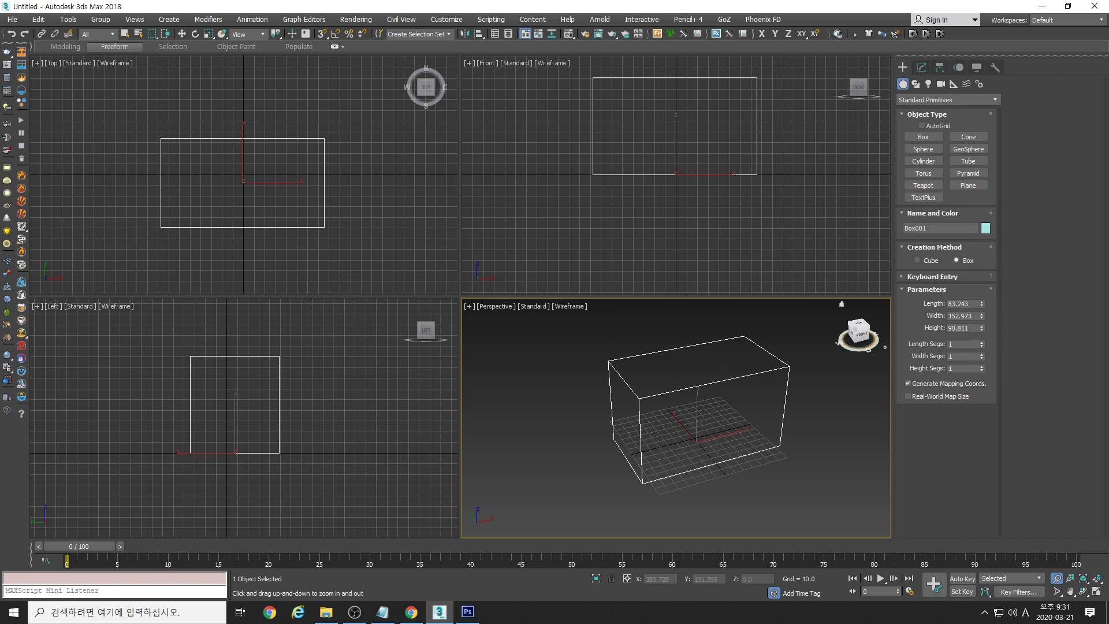
Switch to the Notepad notes and make room for a new section with blank lines below "(Save as 2018)"
key("alt+Tab")
left_click_drag(740, 185, 522, 124)
left_click(563, 290)
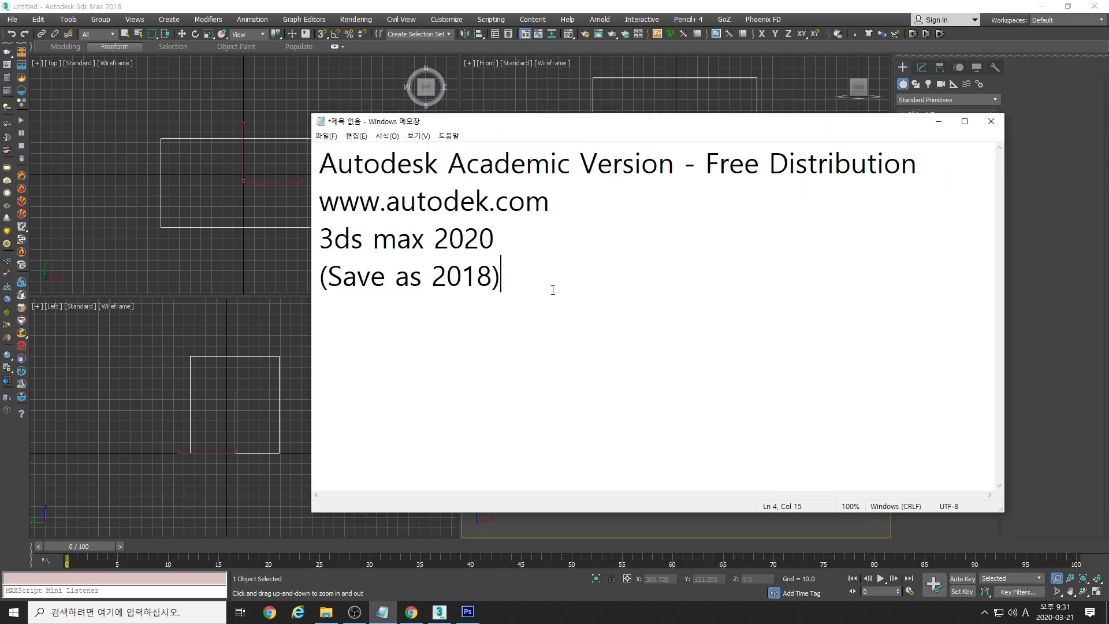
key("Return")
key("Return")
key("Return")
key("Return")
key("Return")
key("Return")
key("Return")
key("Return")
key("Return")
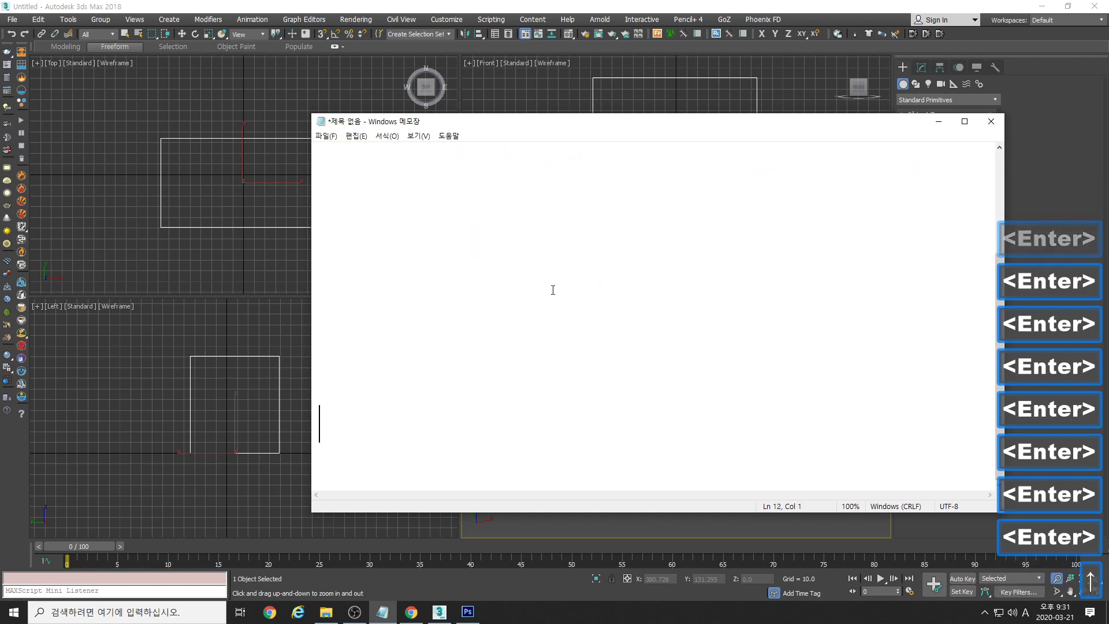
key("Up")
key("Up")
key("Up")
key("Up")
key("Up")
key("Up")
Add the note line "Wireframe Mode/Shade Mode = F3" below the version notes
type("Wire")
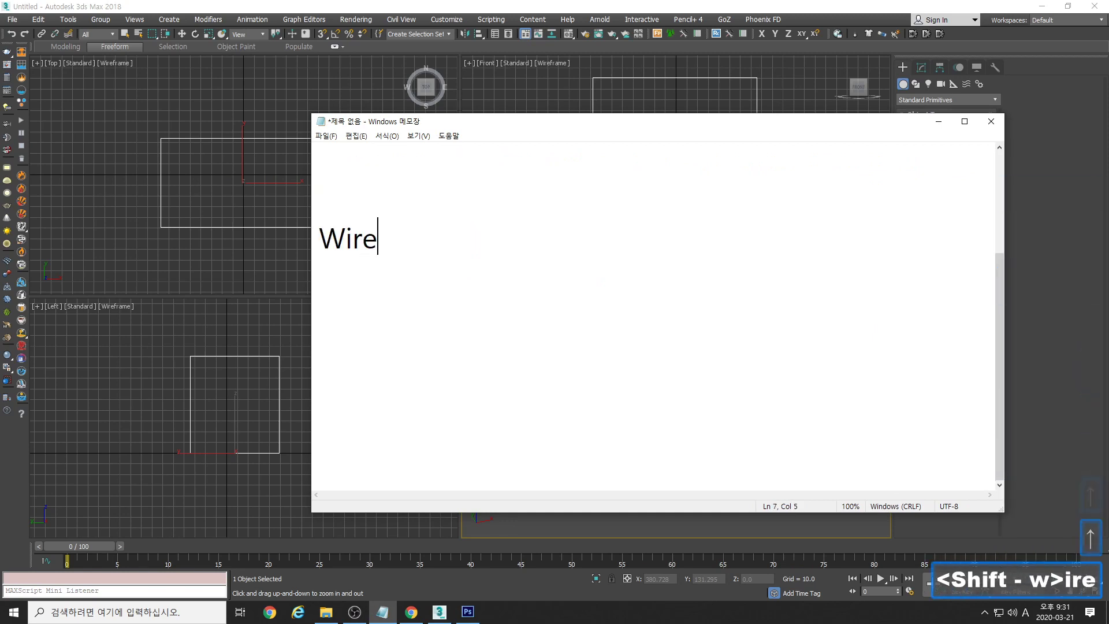
type("frame Mode")
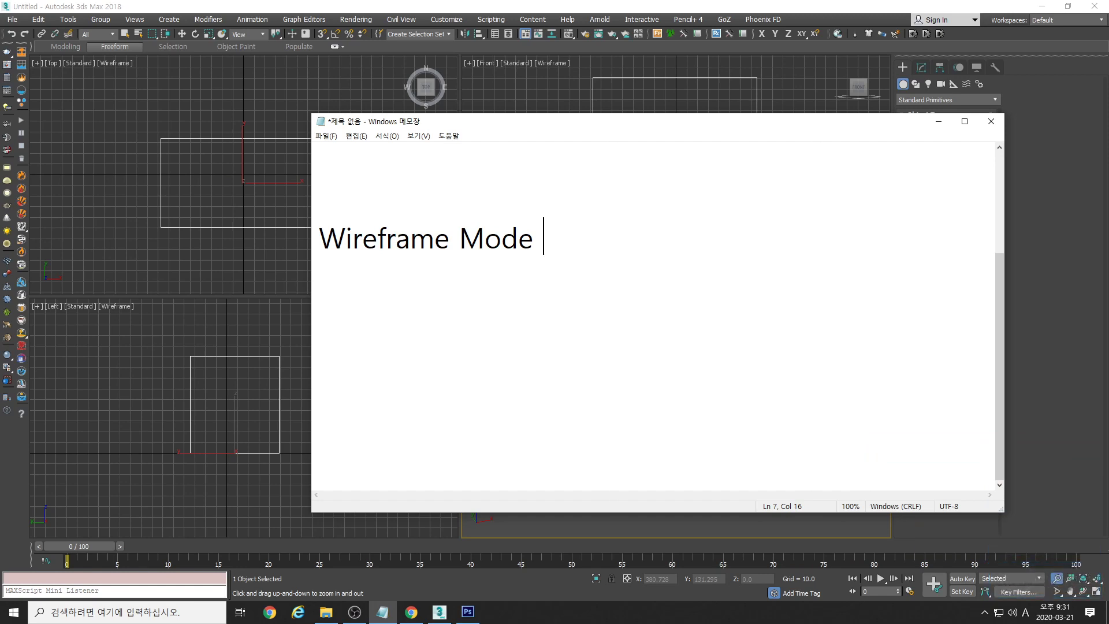
key("BackSpace")
type("/")
type("Shade mo")
key("BackSpace")
key("BackSpace")
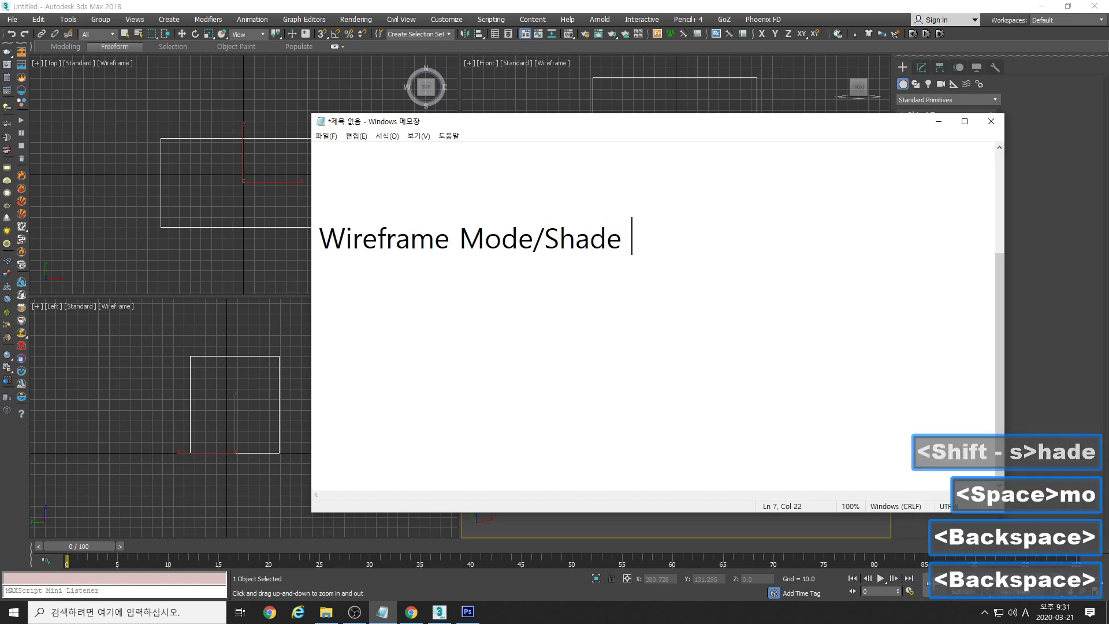
type("Mode")
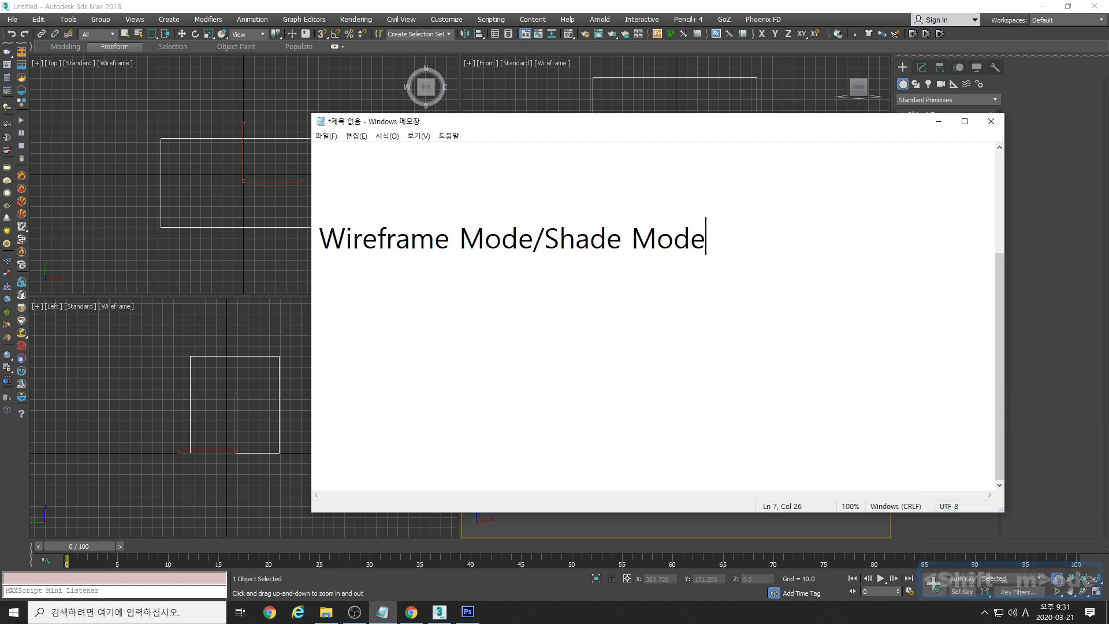
type(" =")
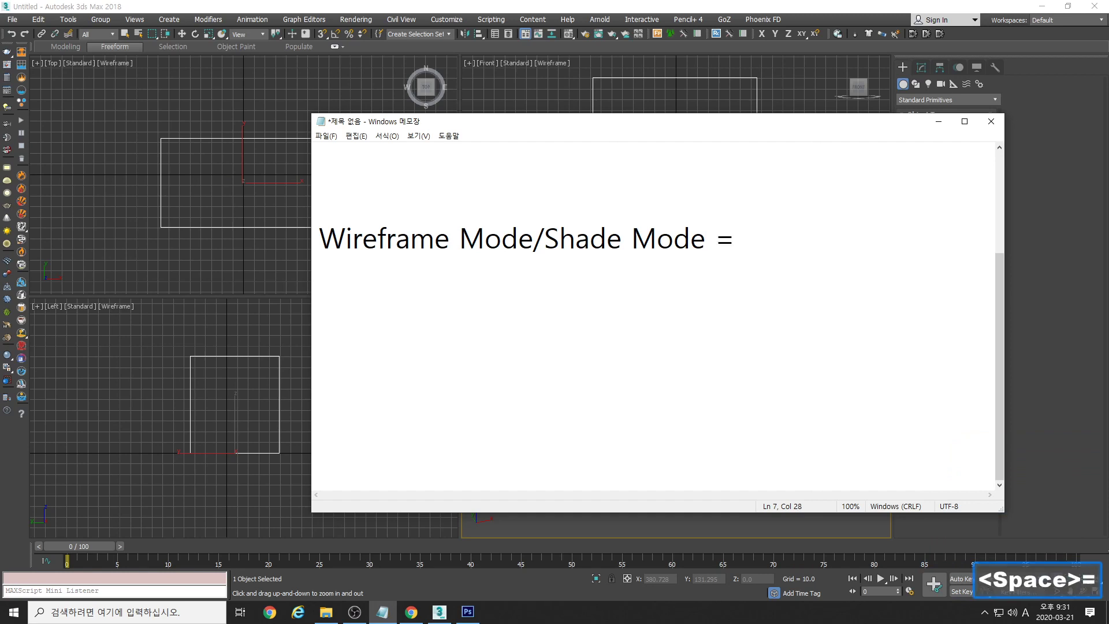
type("F3")
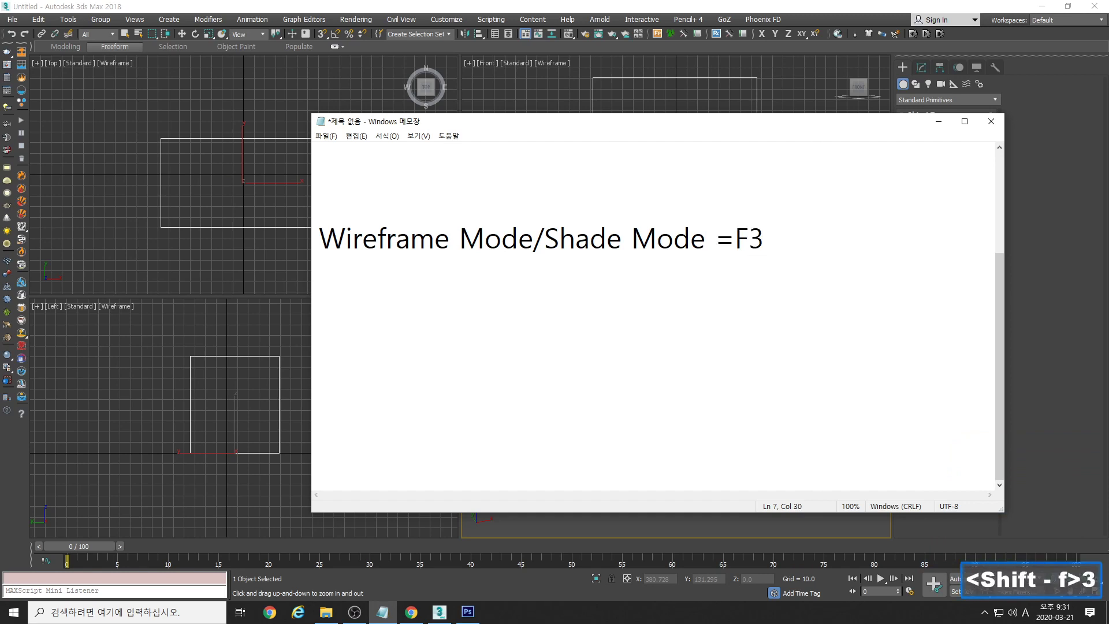
key("Left")
key("Left")
key("End")
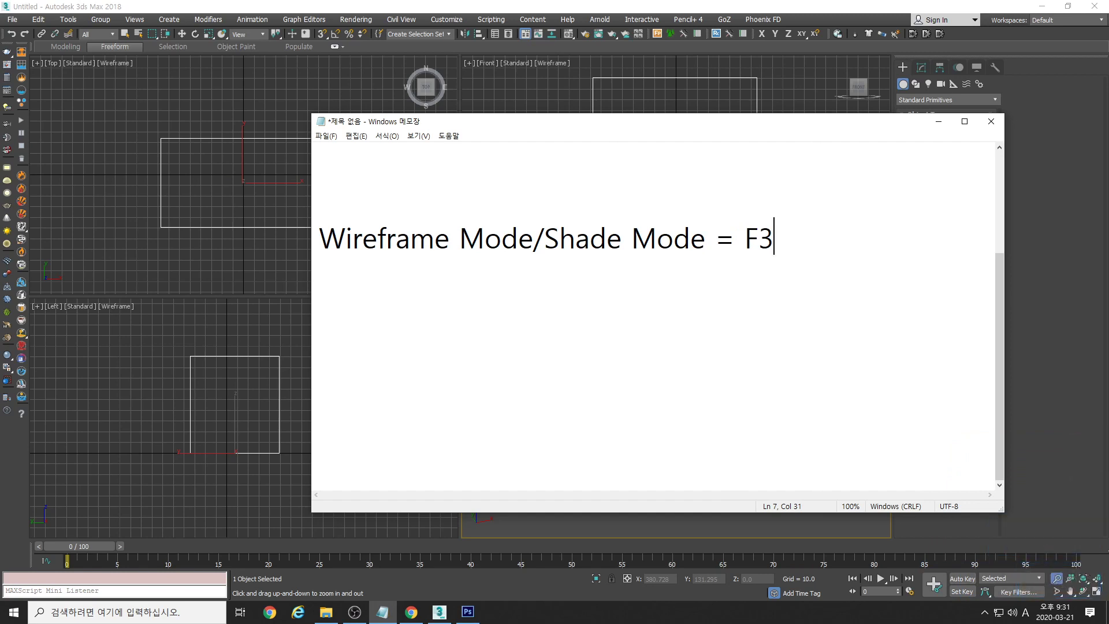
Add the note "Shade Mode + Wireframe Overlay = F4" on the following line
key("Return")
type("Shade")
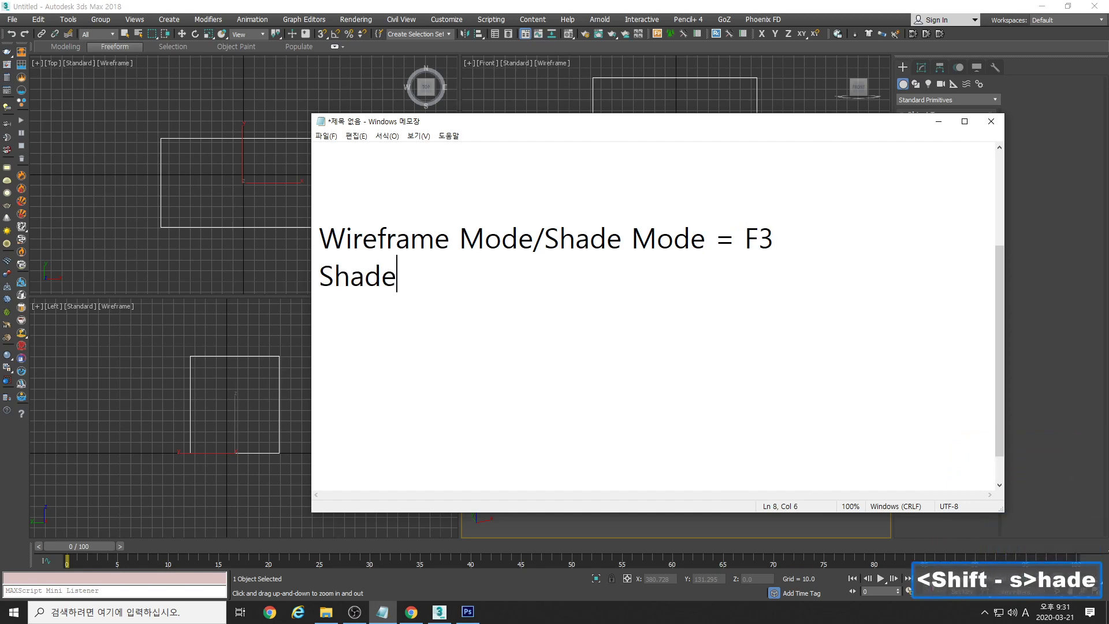
type(" Mode +")
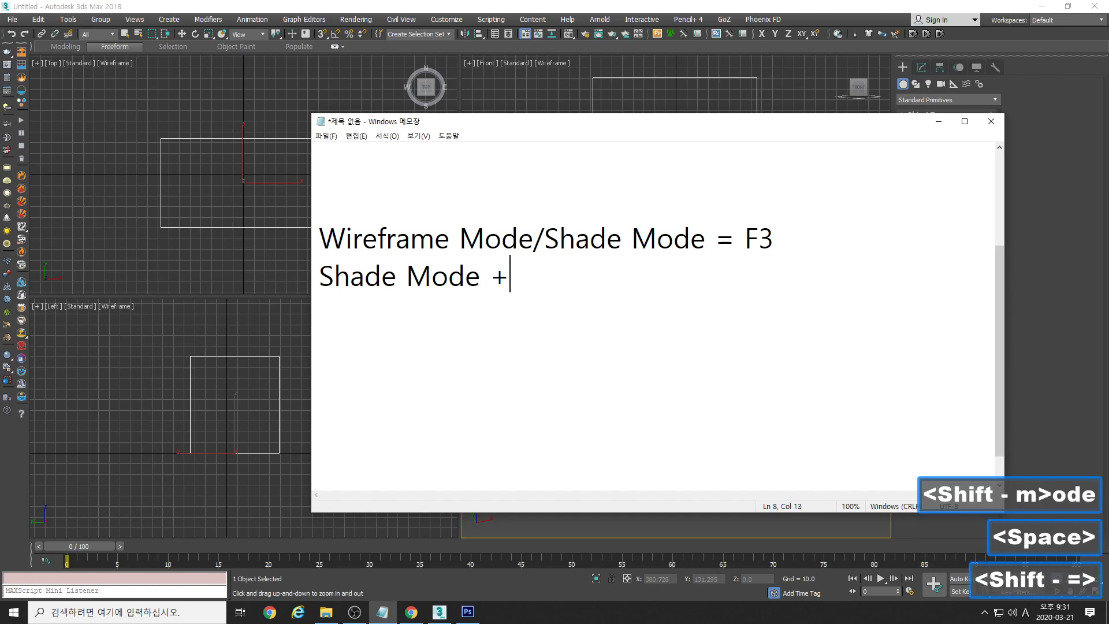
type(" Wirefra")
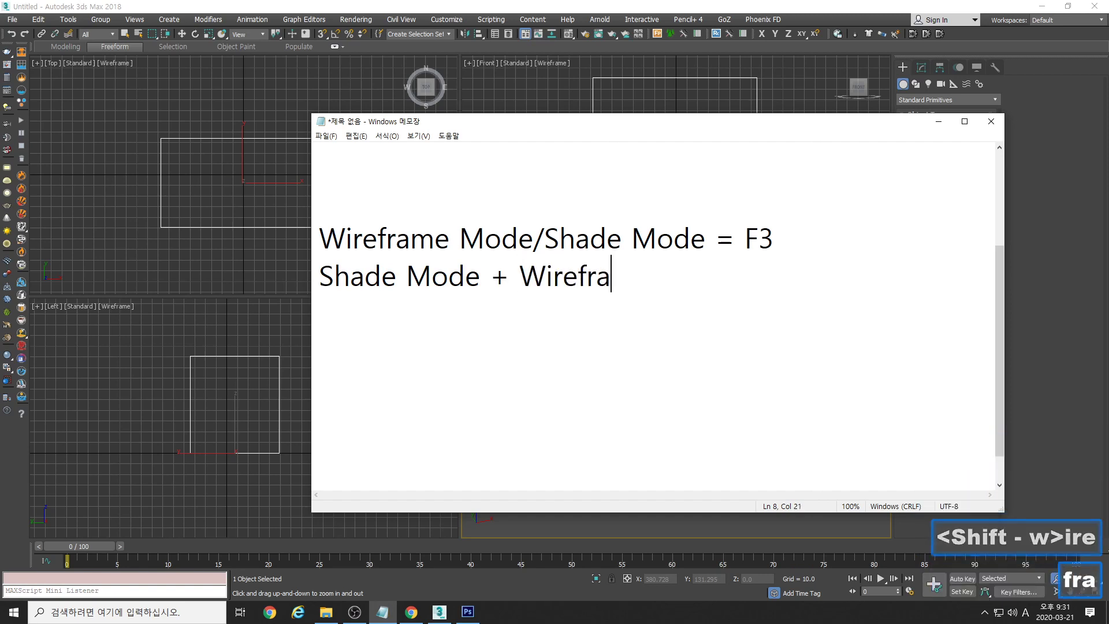
type("me ")
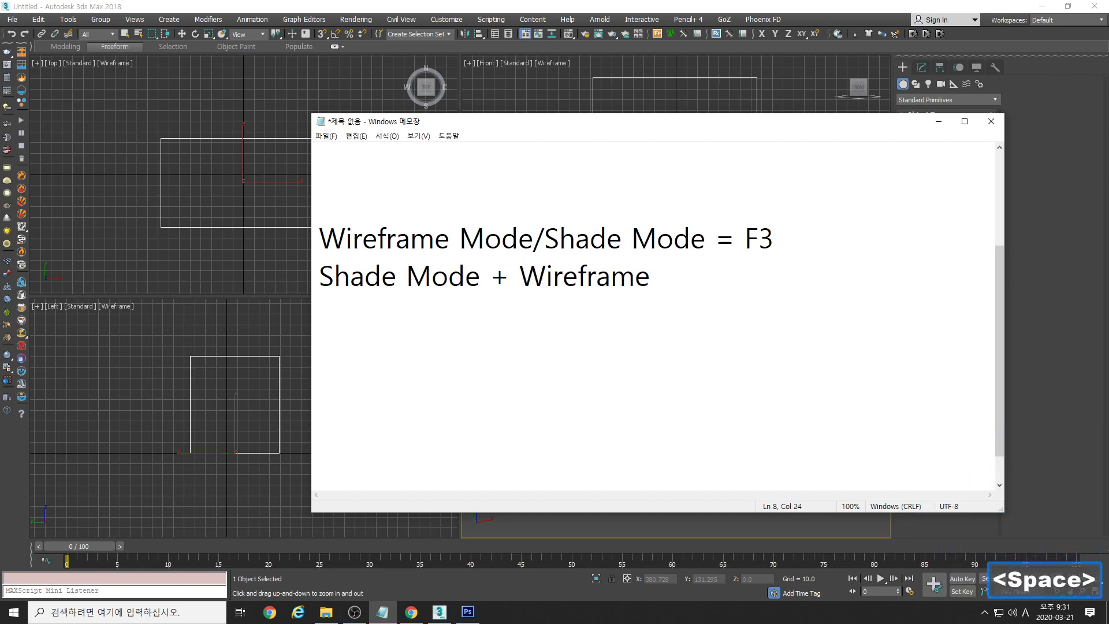
type("Overlay ")
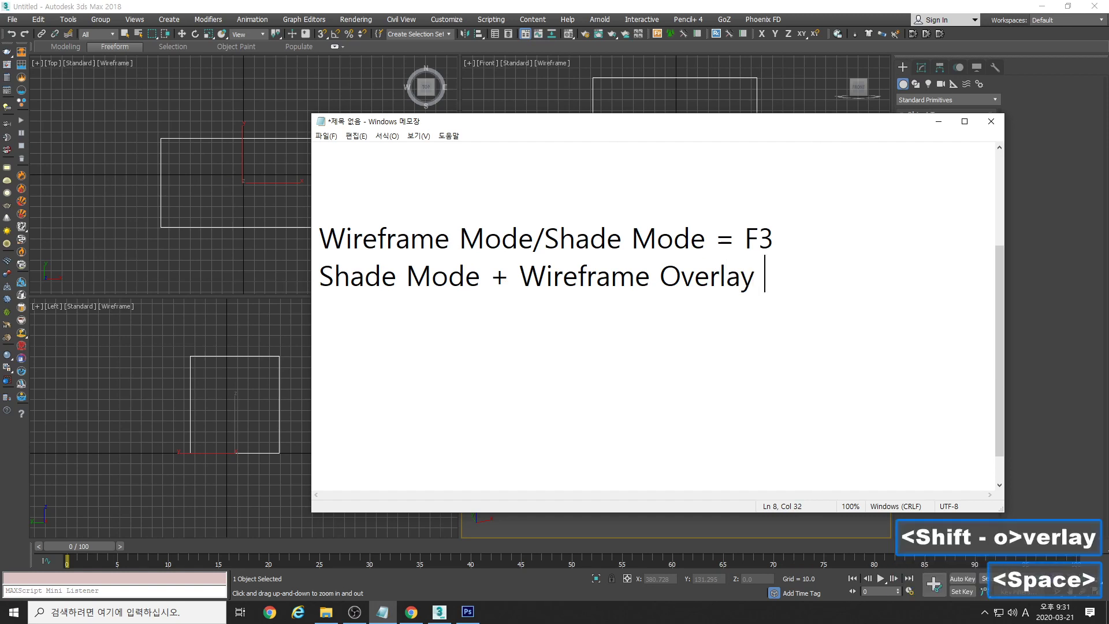
type("= F4")
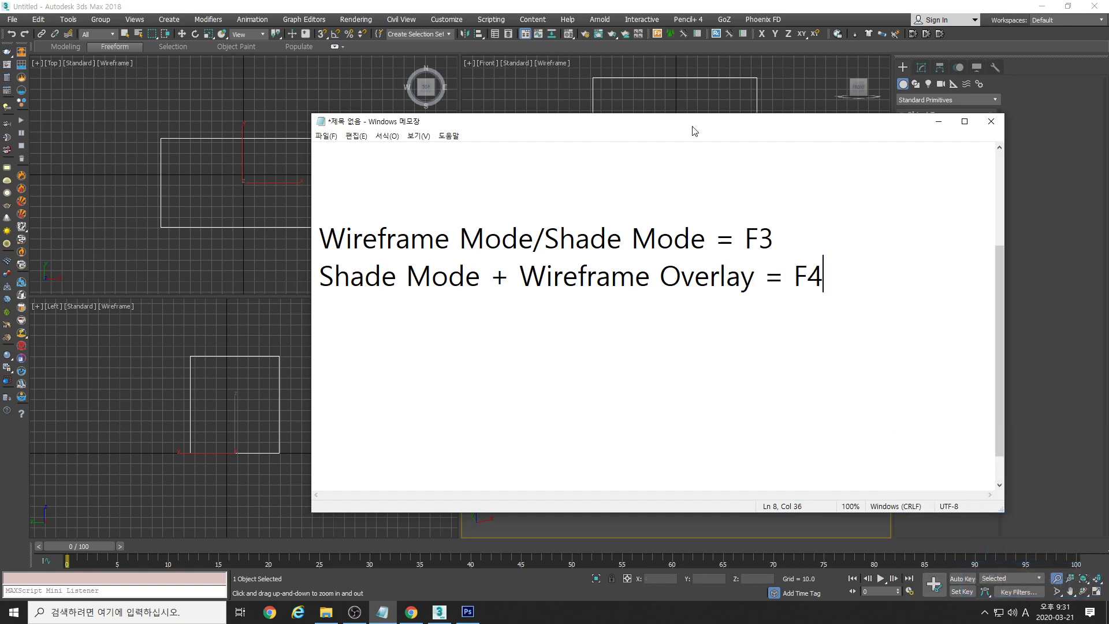
Move the Notepad window aside, make it smaller, and switch back to the Perspective viewport in 3ds Max
left_click_drag(691, 125, 505, 39)
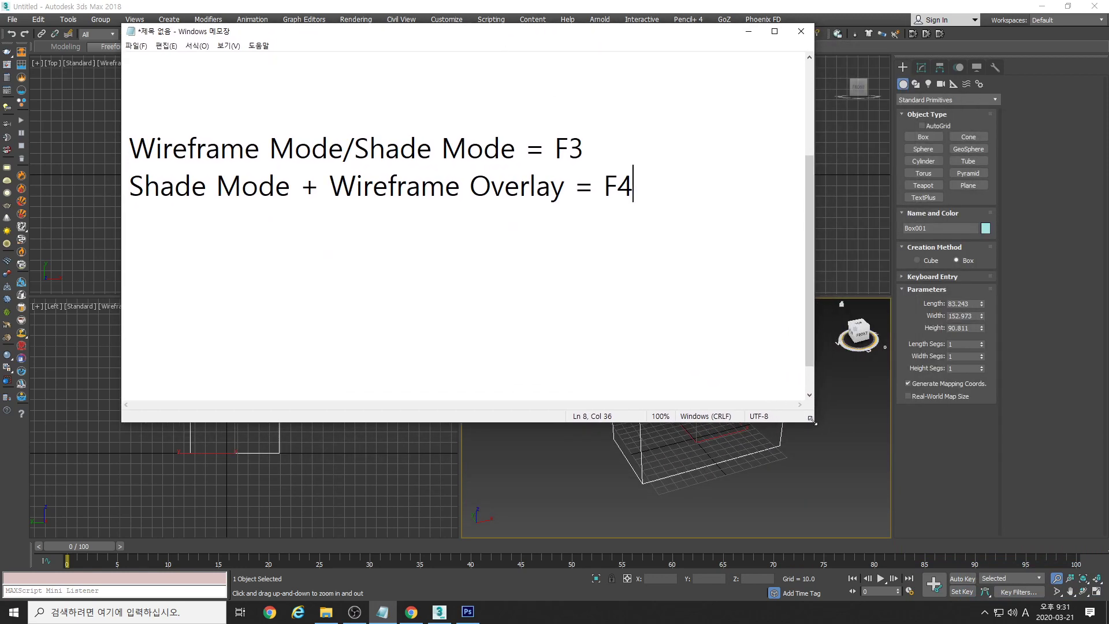
left_click_drag(811, 419, 771, 309)
left_click(718, 401)
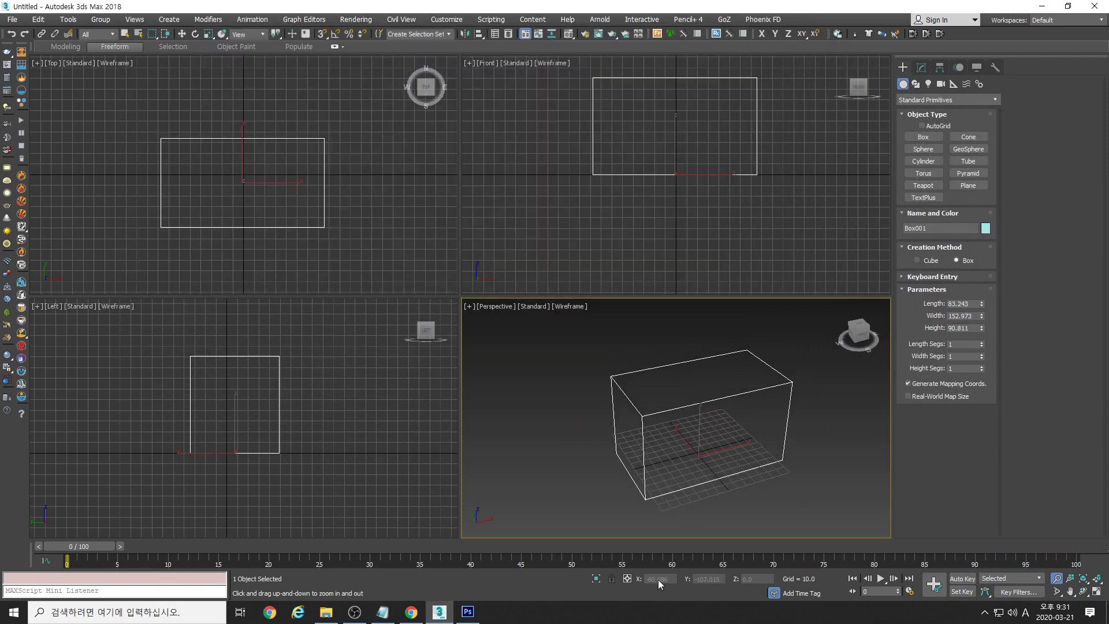
Toggle the Perspective viewport between wireframe and default shading and toggle edged faces repeatedly, ending shaded with edged faces on
key("F3")
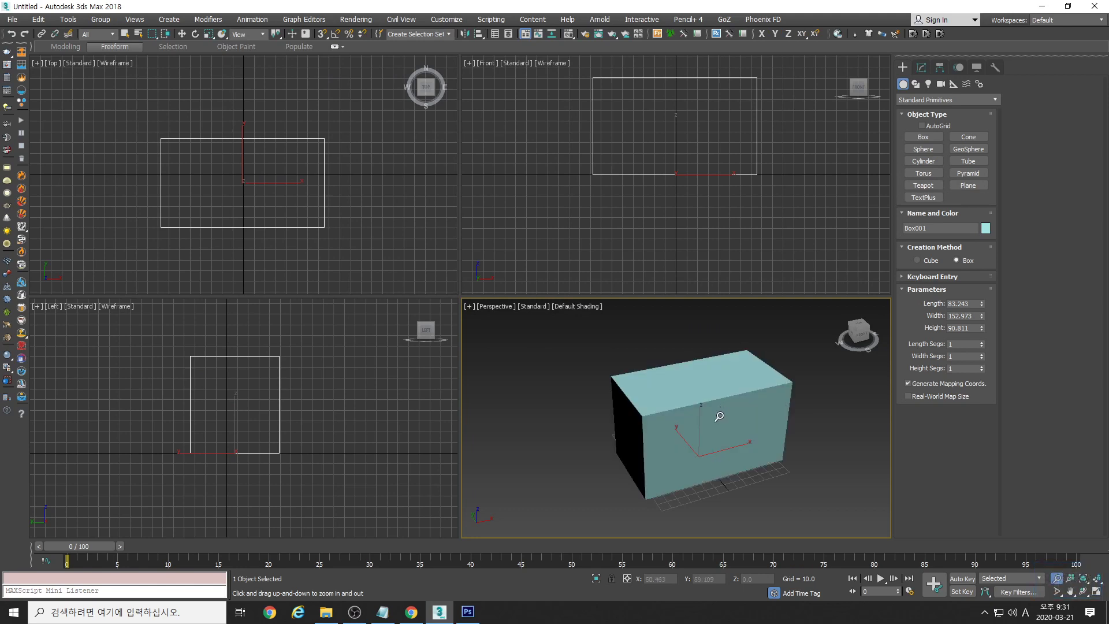
key("F4")
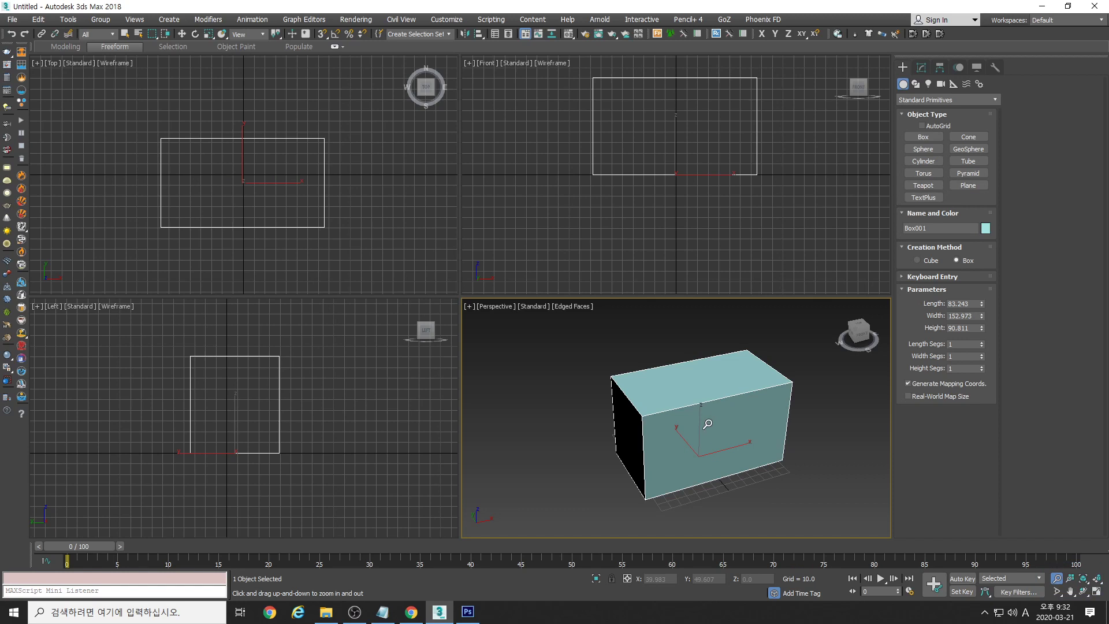
key("F3")
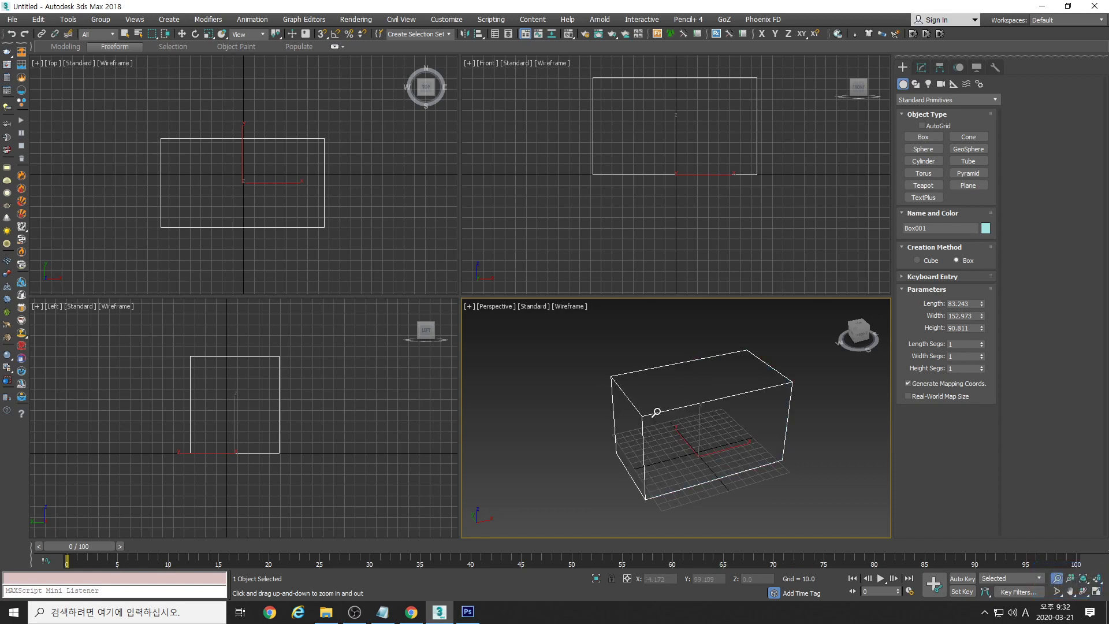
key("F4")
key("F4")
key("F4")
key("F4")
key("F4")
key("F4")
key("F3")
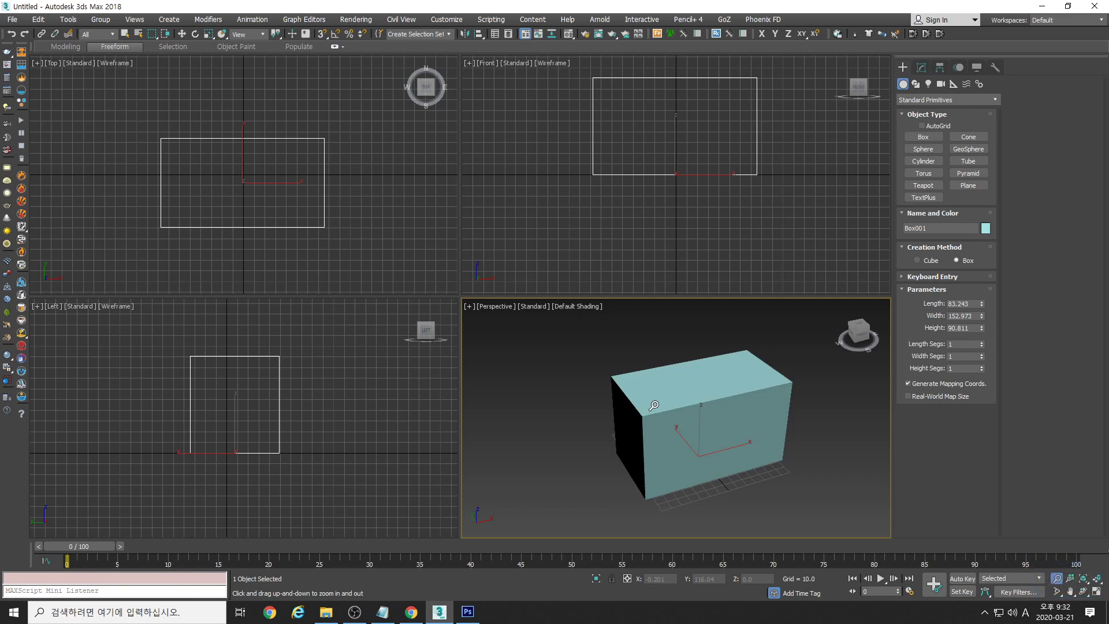
key("F4")
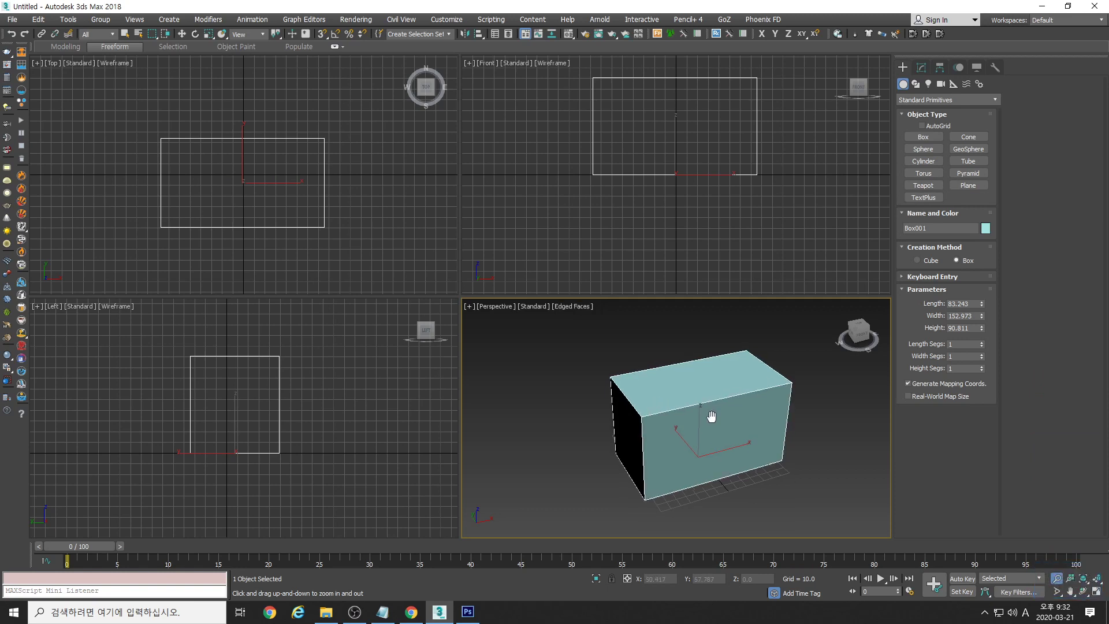
middle_click_drag(711, 414, 684, 405)
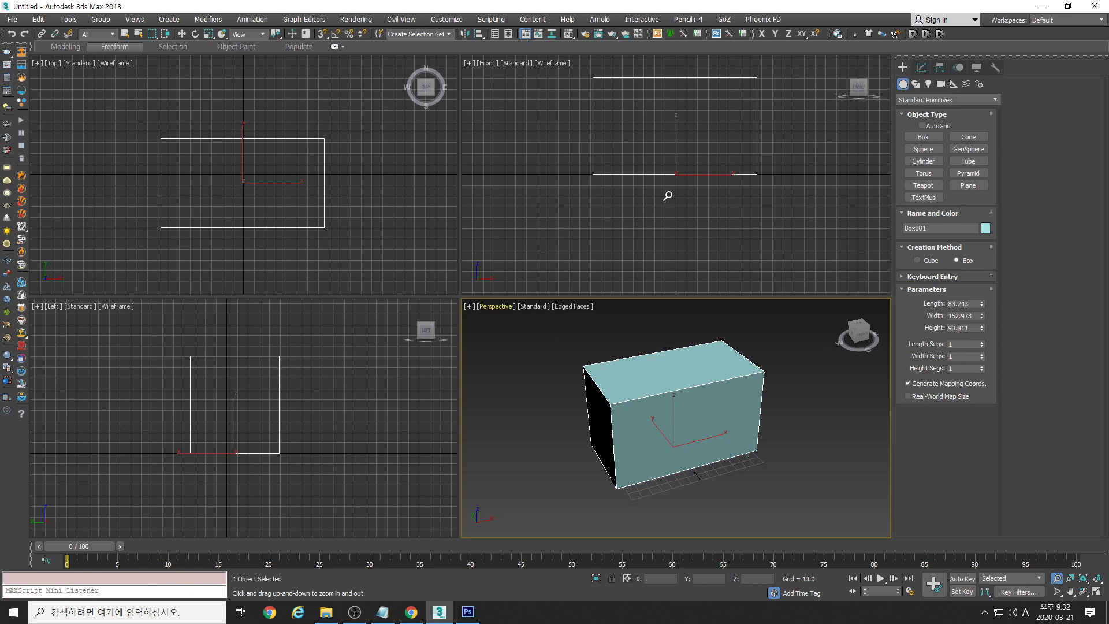
middle_click_drag(668, 196, 679, 220)
middle_click_drag(370, 226, 366, 228)
middle_click_drag(313, 393, 313, 389)
middle_click_drag(596, 437, 623, 445)
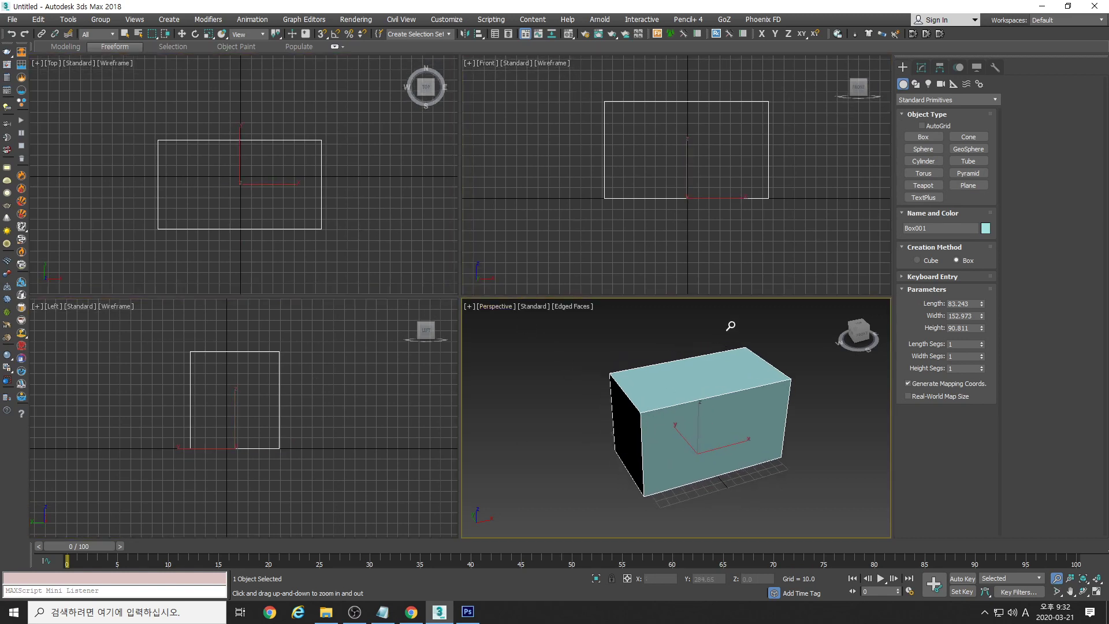
middle_click_drag(727, 445, 712, 440)
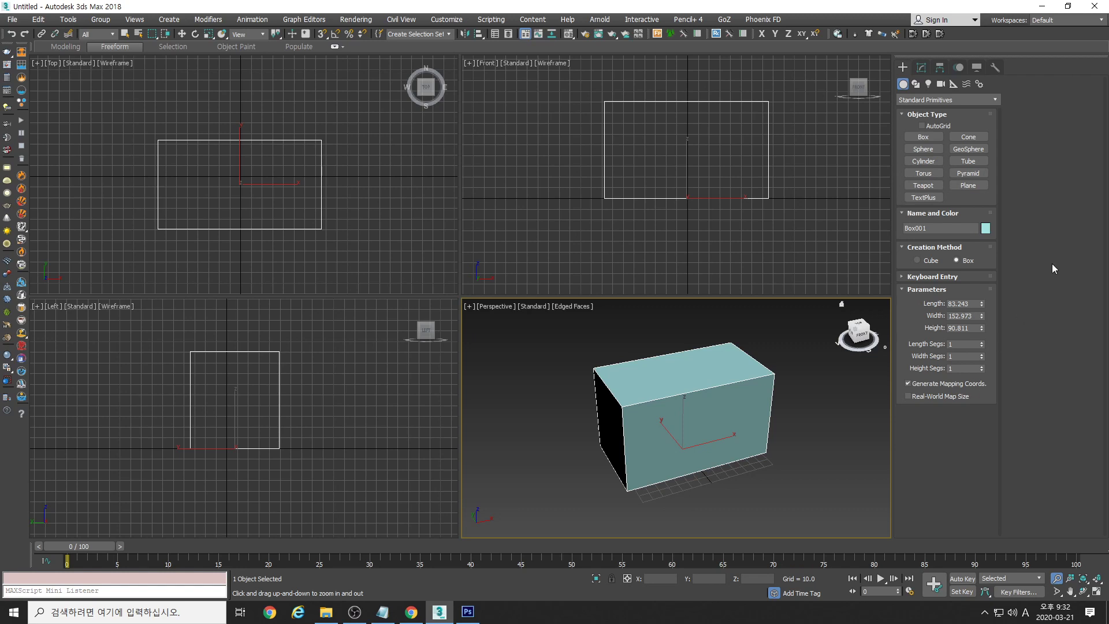
Compare the creation and modification settings of the selected box, ending with its modification parameters displayed
left_click(921, 67)
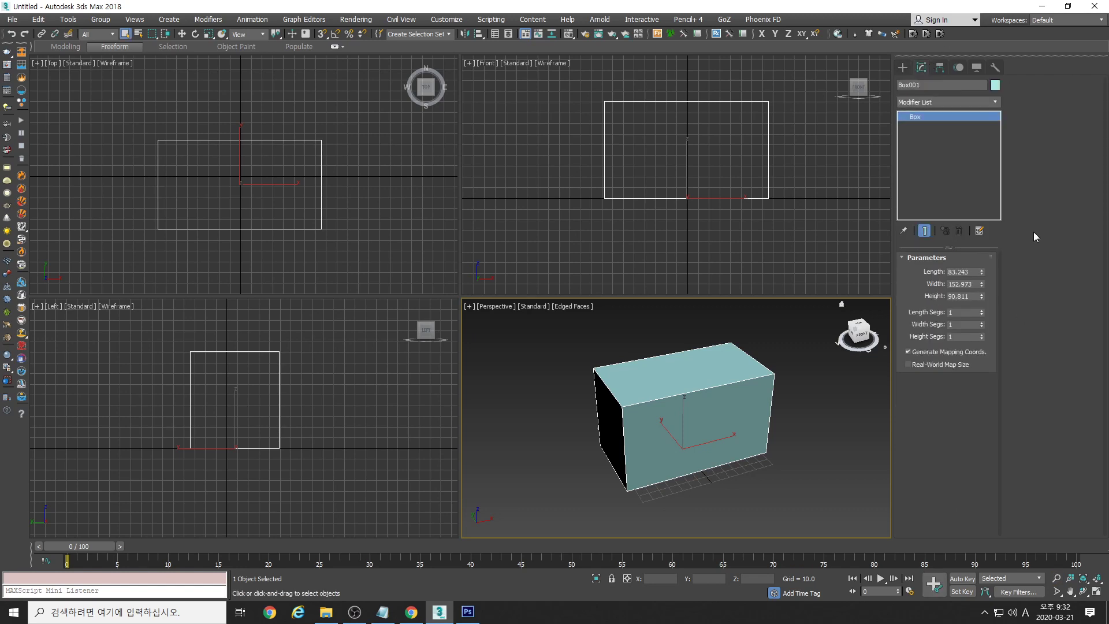
left_click(903, 68)
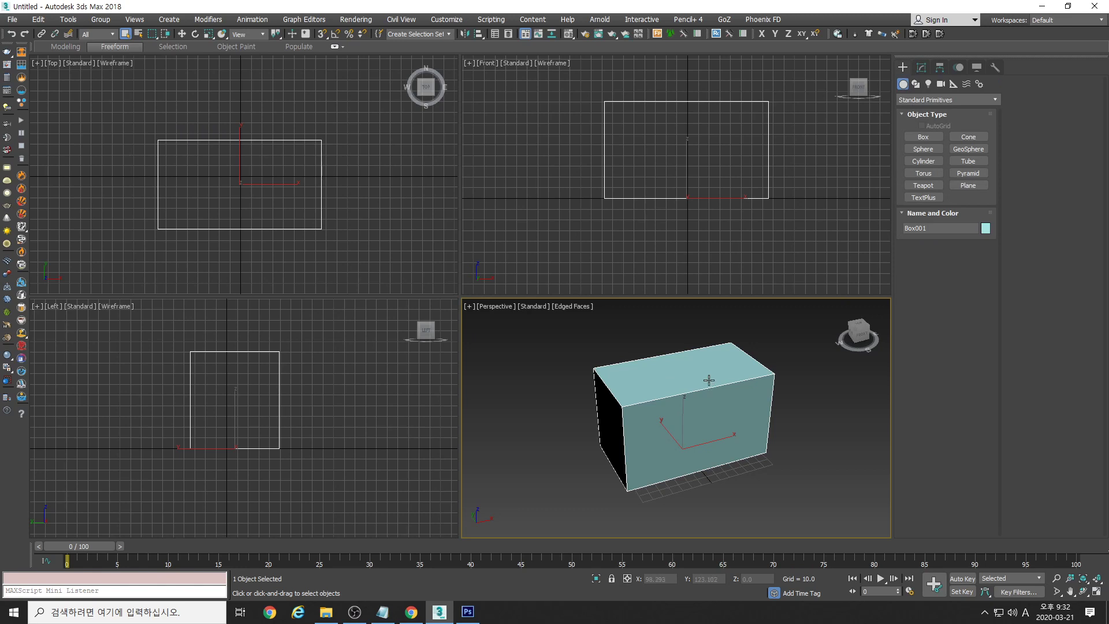
left_click(923, 68)
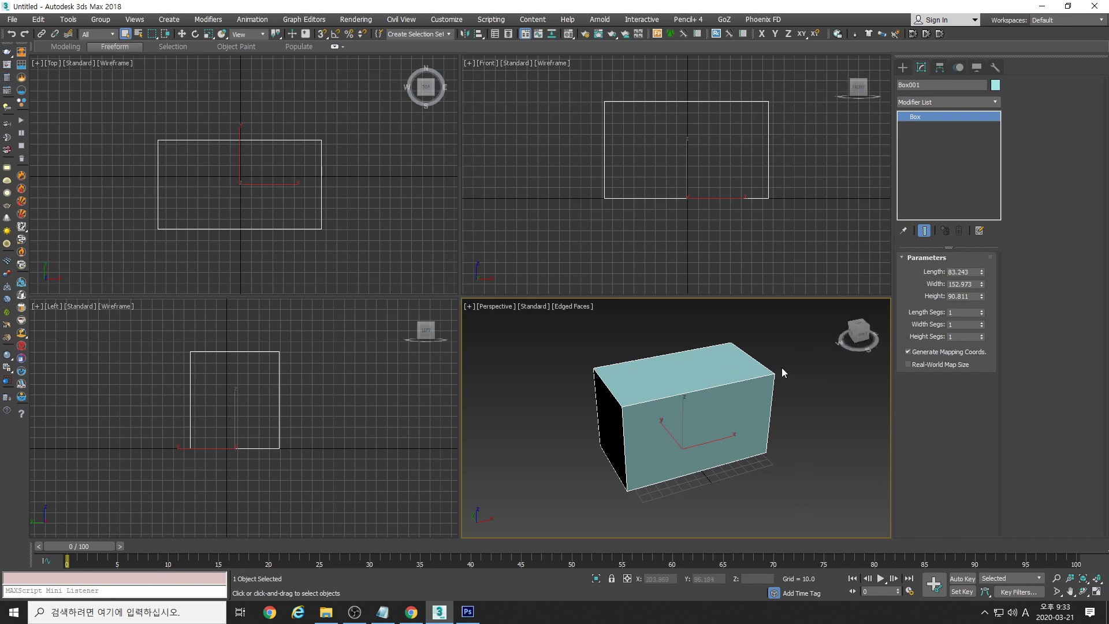
Deselect and reselect the box, and set its length to 116.274, width to 138.135 and height to 99.892
left_click(825, 231)
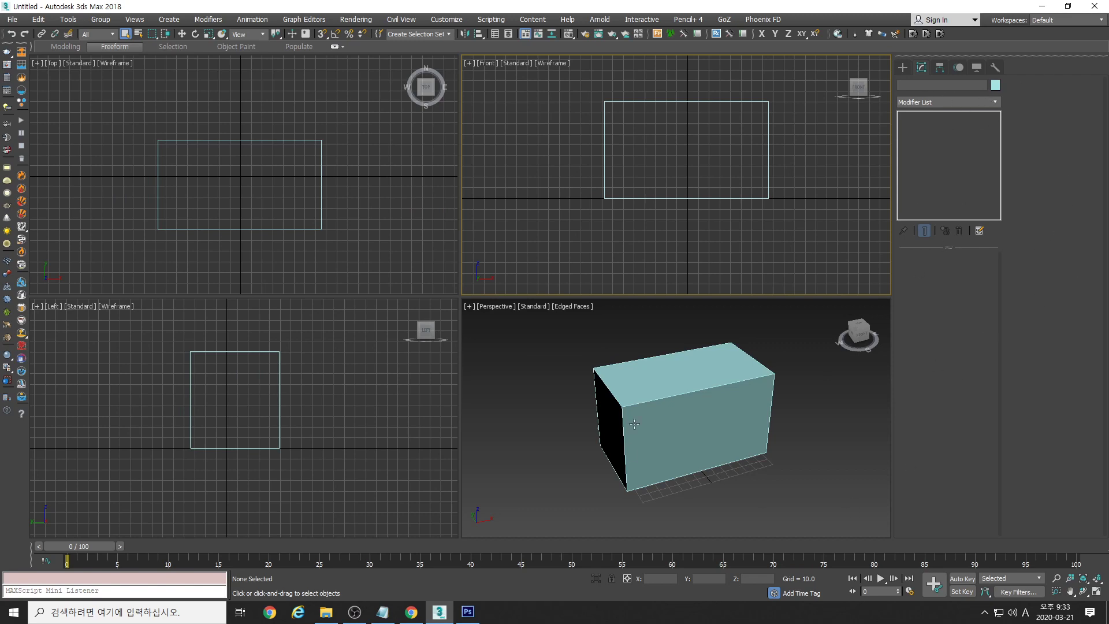
left_click(684, 398)
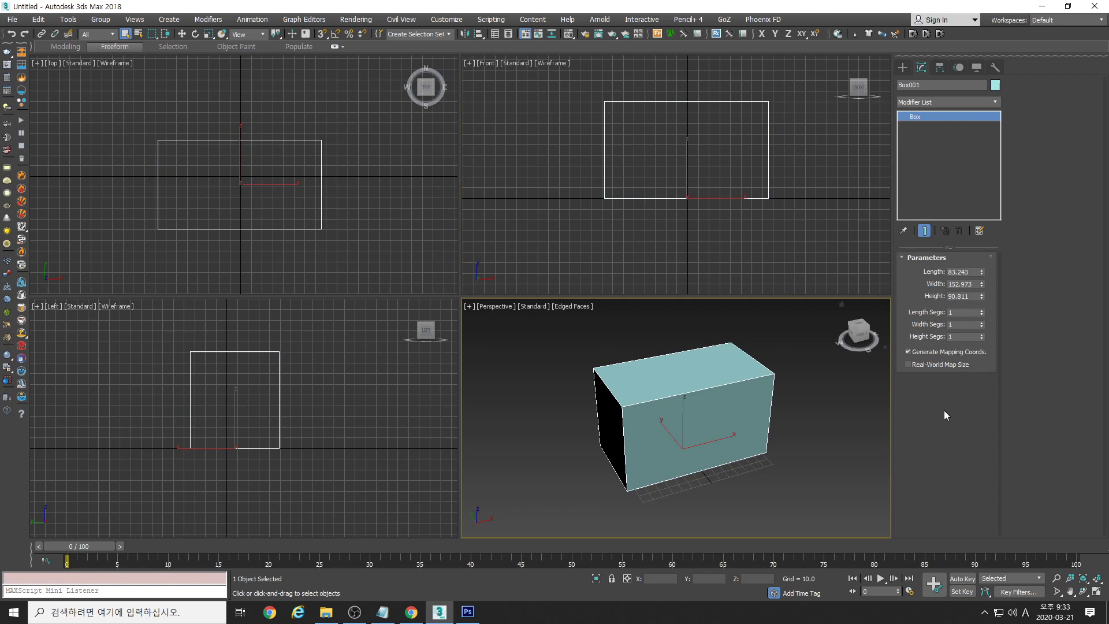
left_click_drag(981, 274, 981, 244)
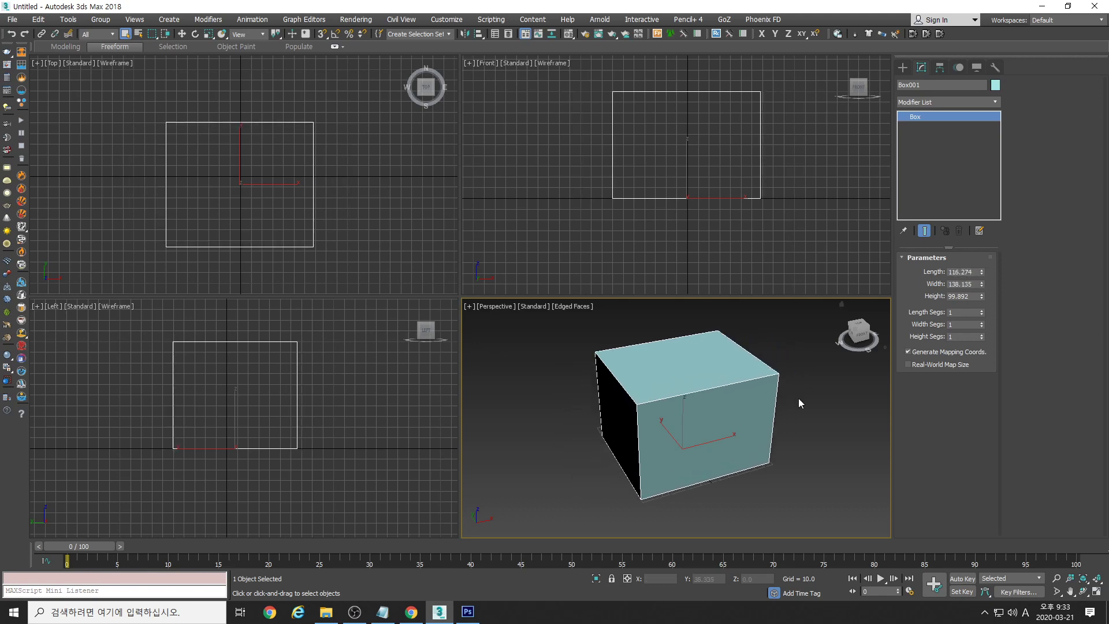
Set the box's length segments to 5
middle_click_drag(800, 401, 758, 414, "alt")
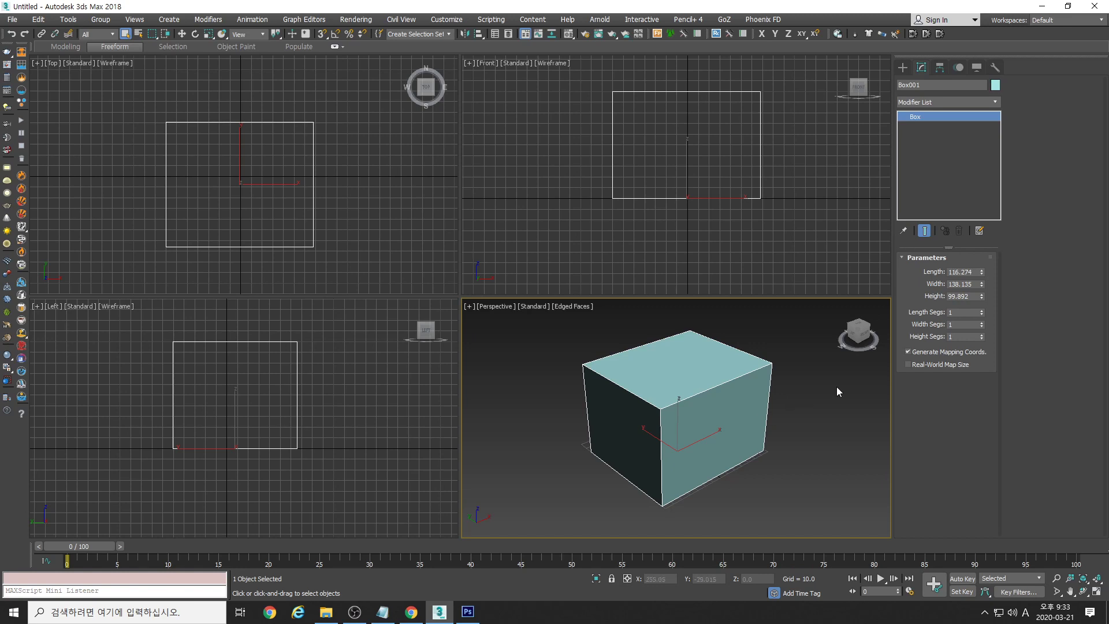
middle_click_drag(767, 416, 757, 413)
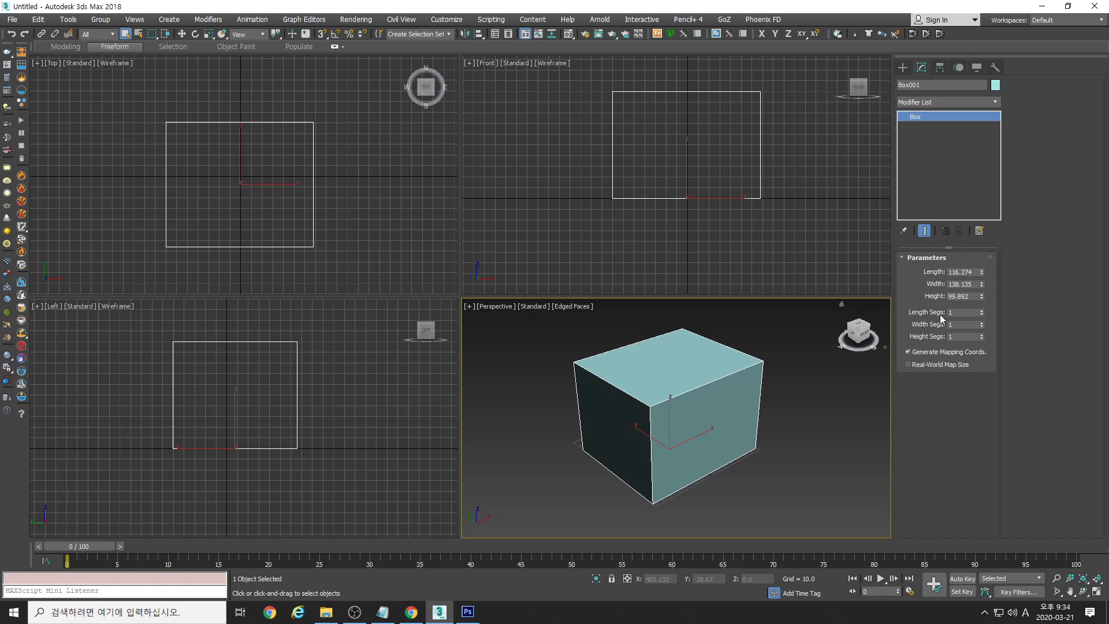
left_click(981, 311)
left_click(981, 310)
left_click(982, 310)
left_click(982, 310)
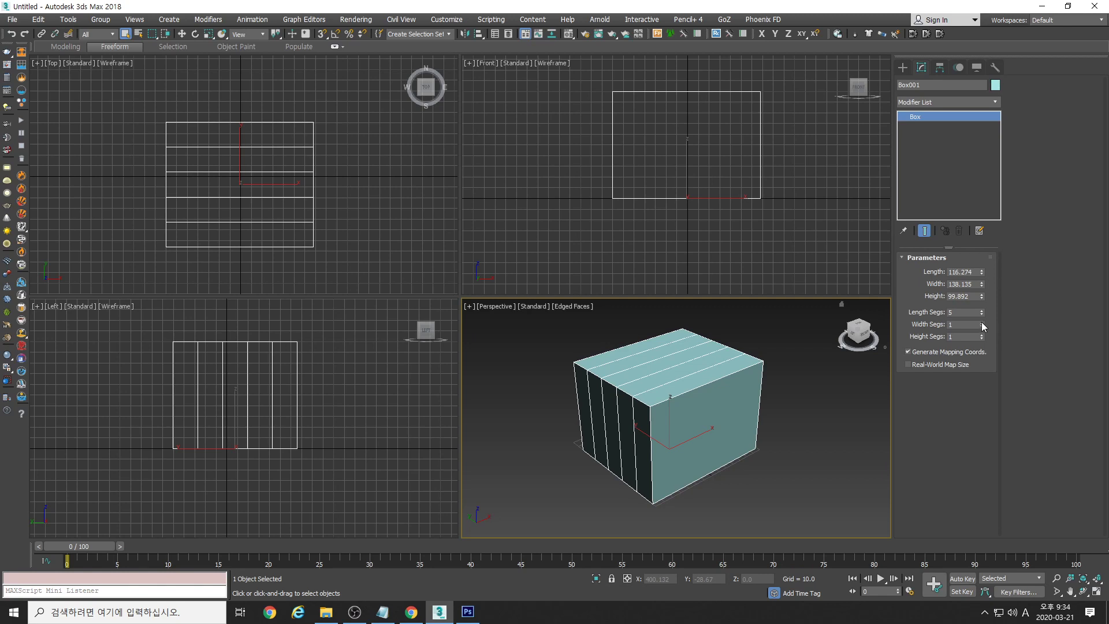
Set the box's width segments to 5 and its height segments to 3
left_click(982, 322)
left_click(982, 322)
left_click(982, 322)
left_click(982, 321)
left_click(980, 333)
left_click(980, 334)
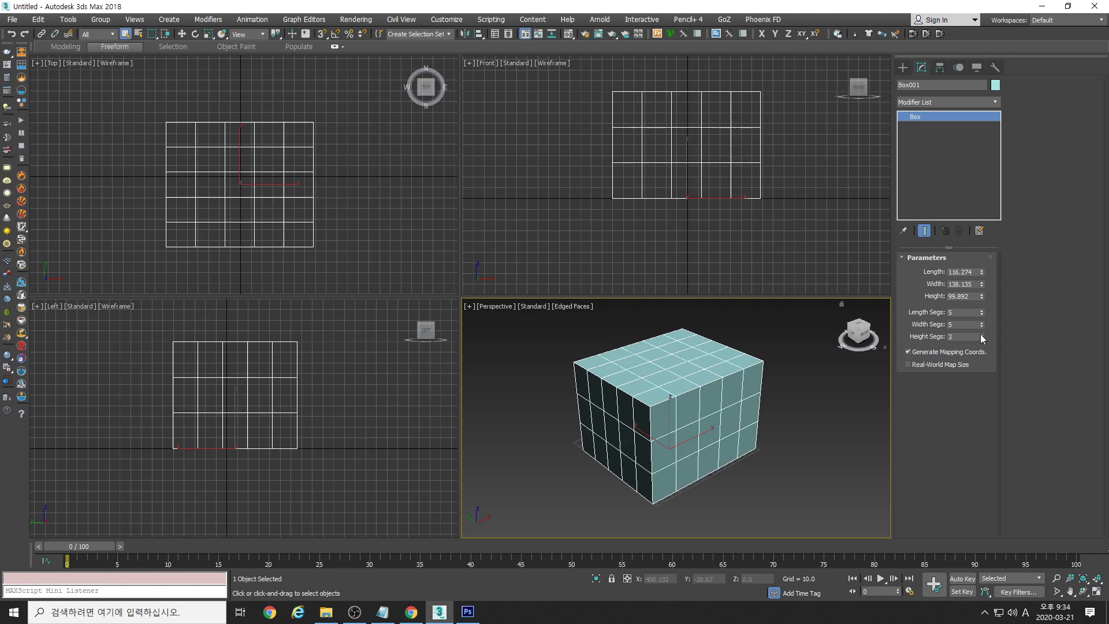
Set the box's height segments to 5 and compare it in the Perspective view without and with edged faces
left_click(980, 334)
left_click(980, 334)
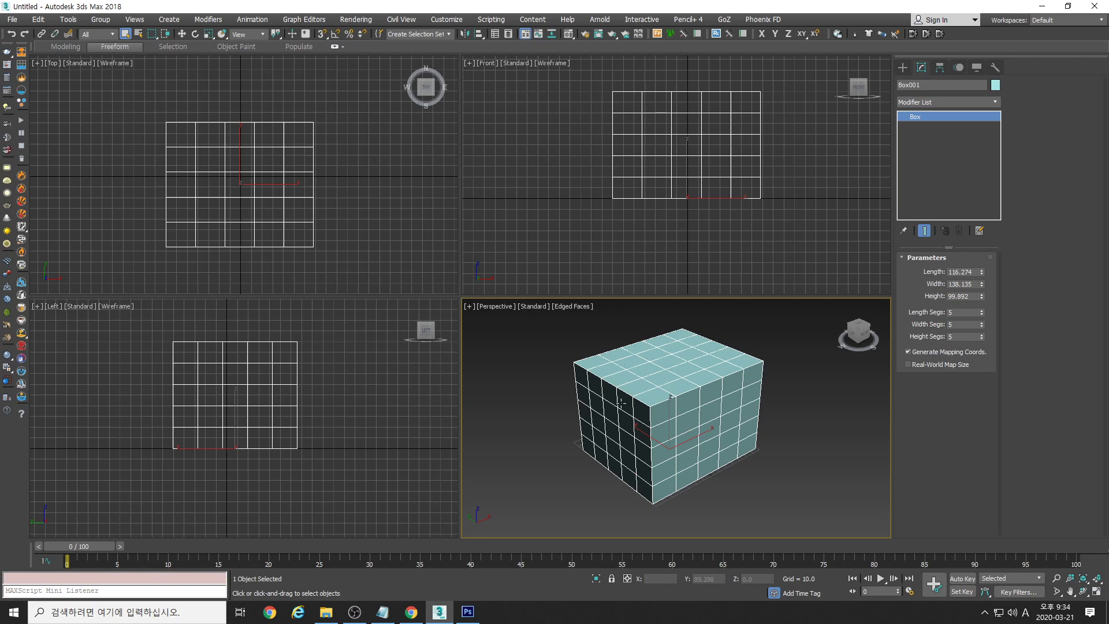
key("F4")
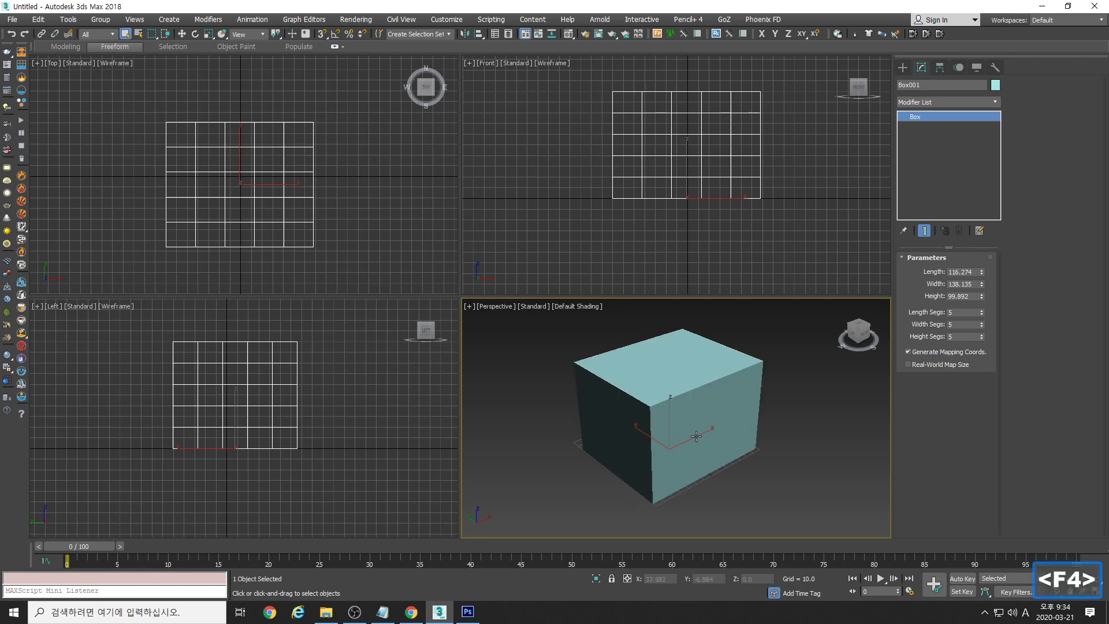
left_click(981, 314)
left_click(981, 311)
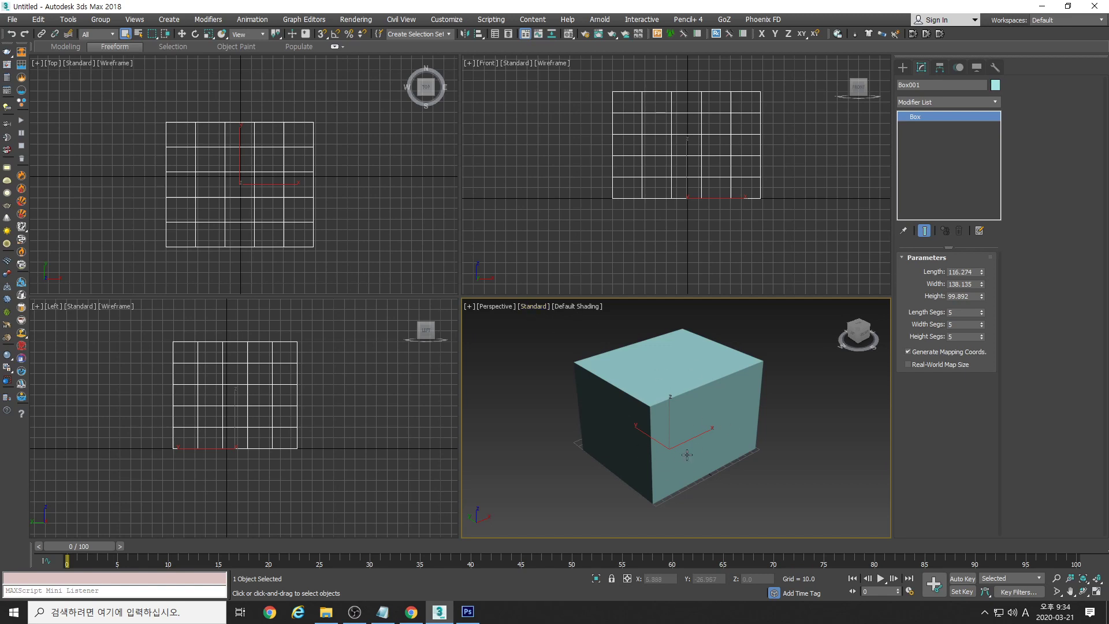
key("F4")
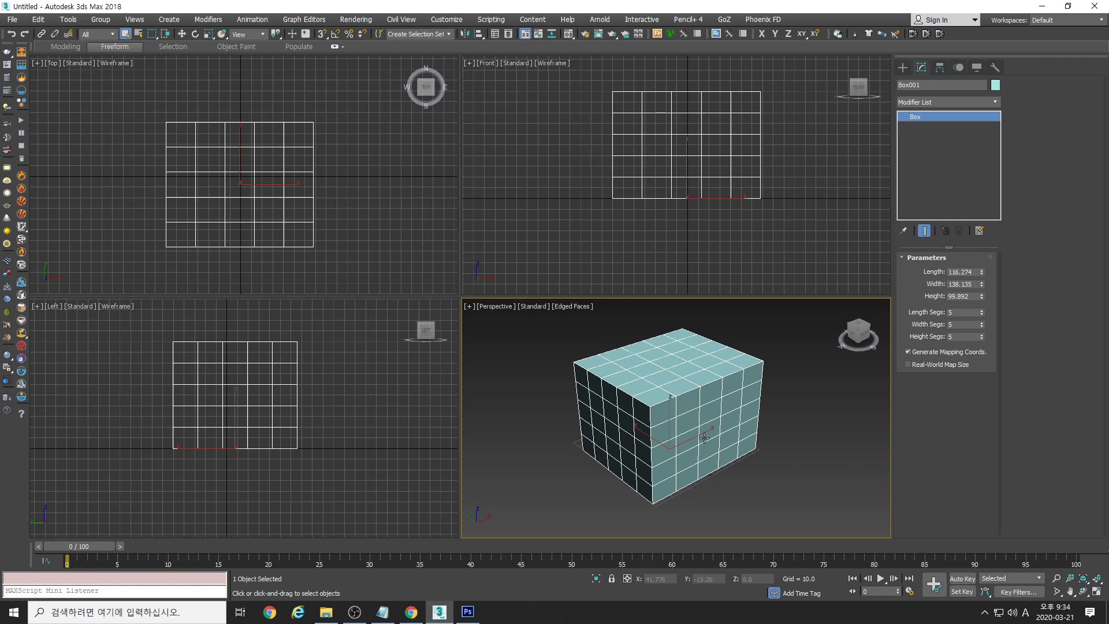
left_click(12, 19)
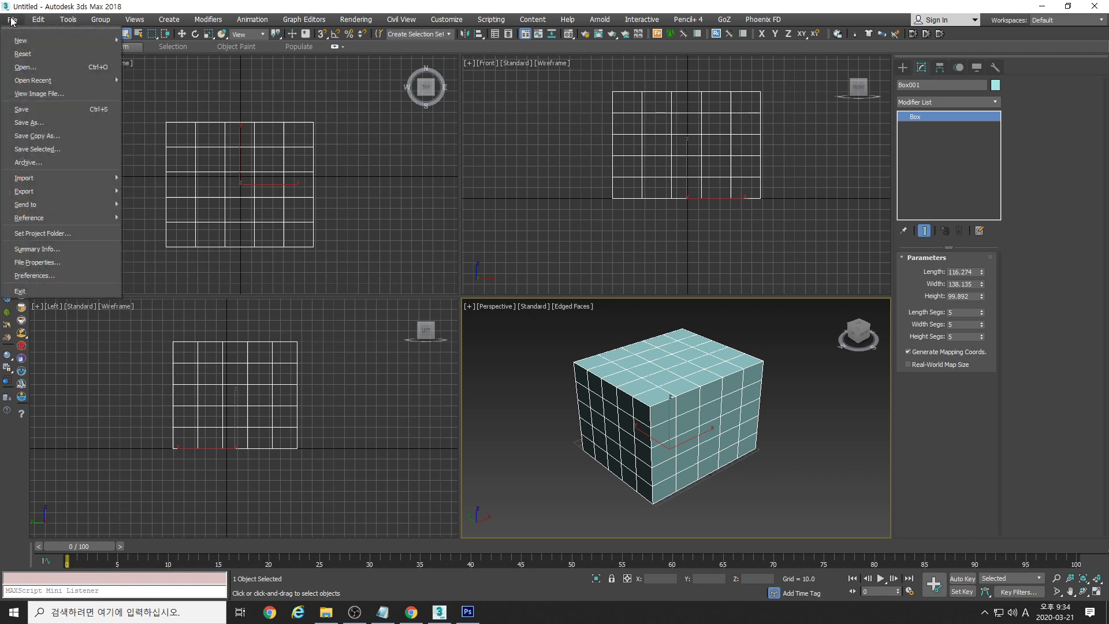
left_click(22, 53)
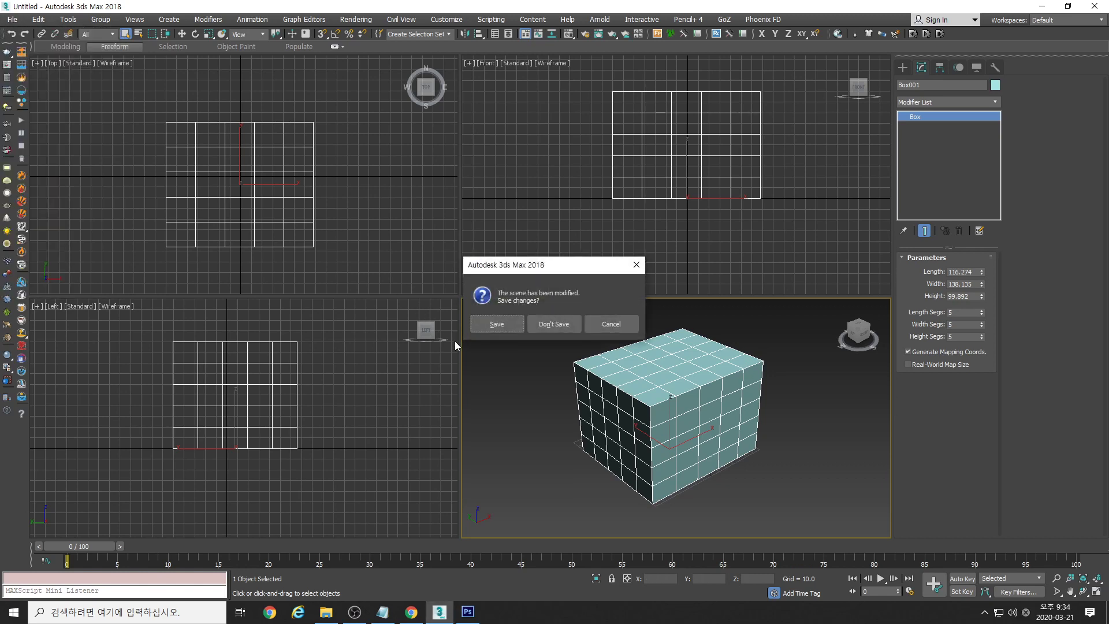
left_click(639, 264)
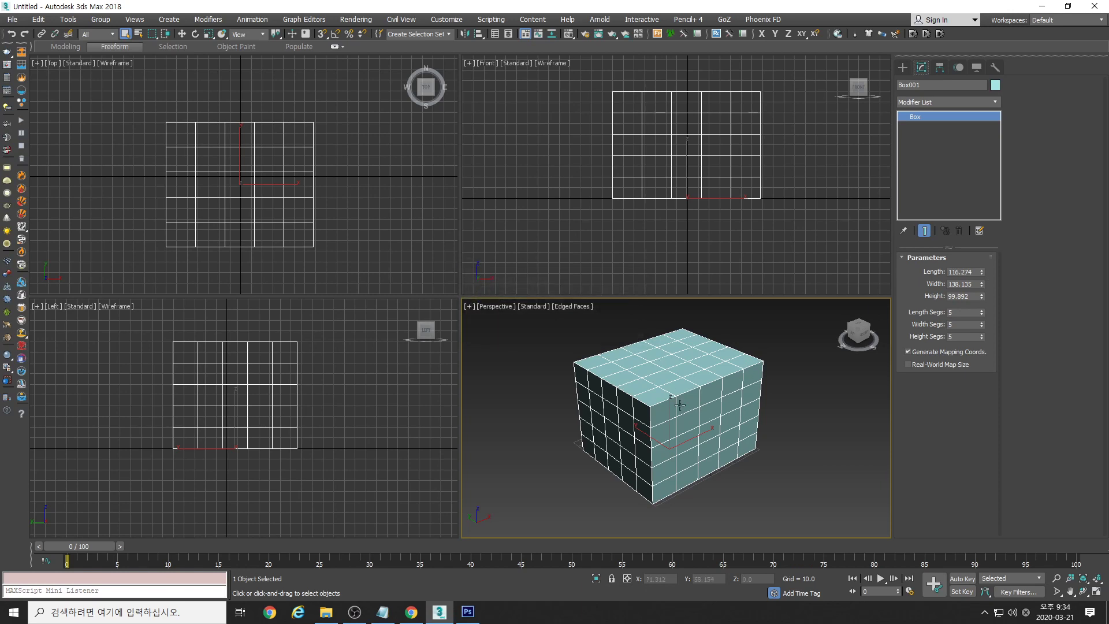
Delete the box and reset the scene without saving the changes
key("Delete")
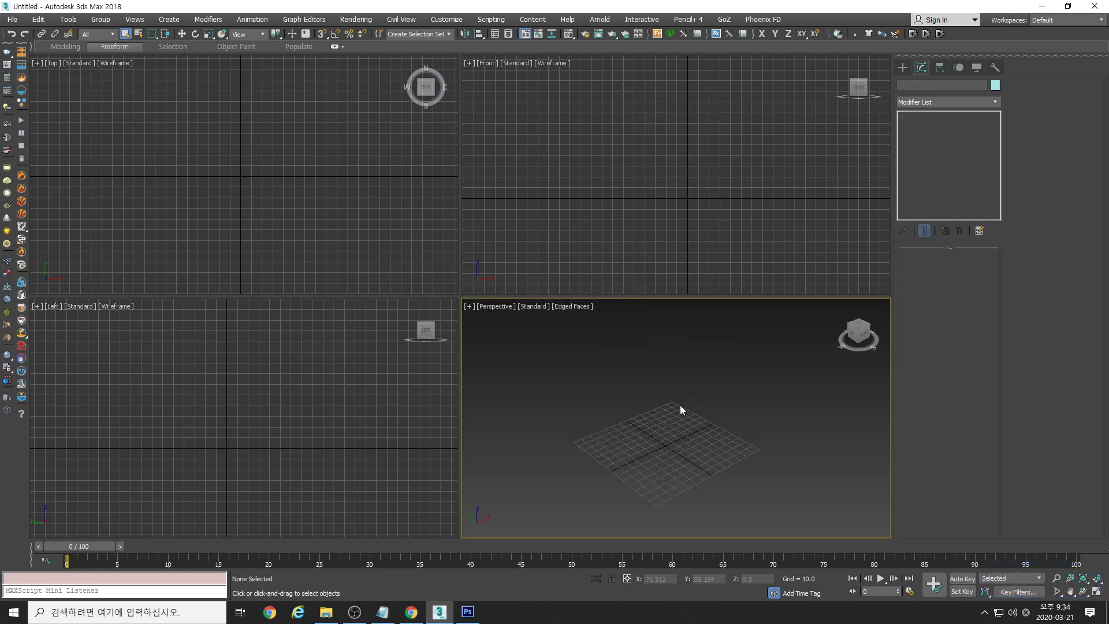
left_click(13, 20)
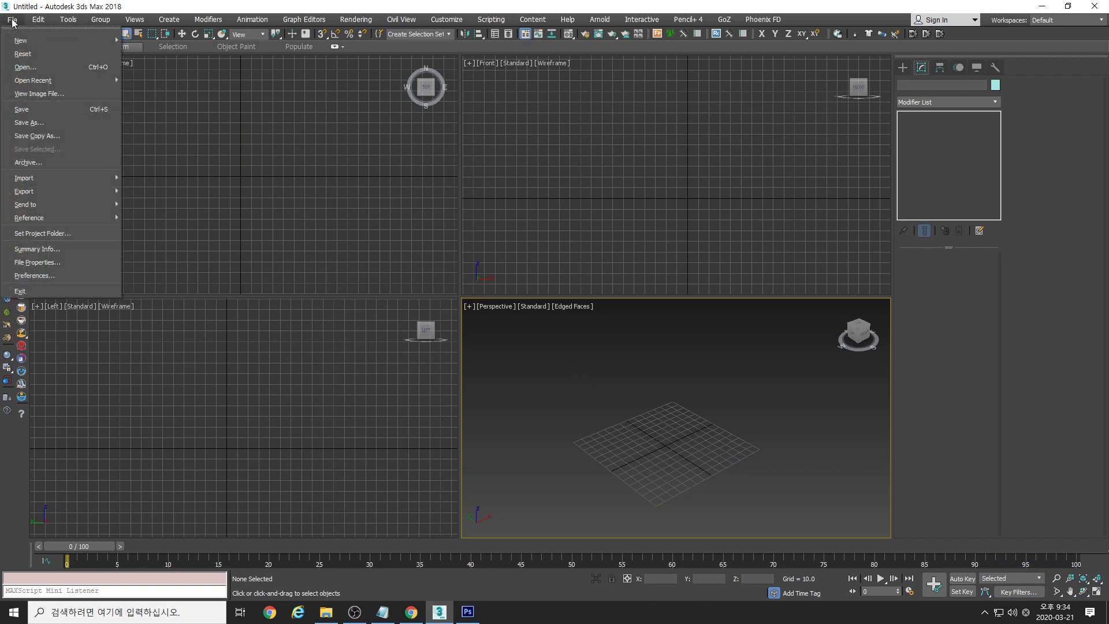
left_click(23, 54)
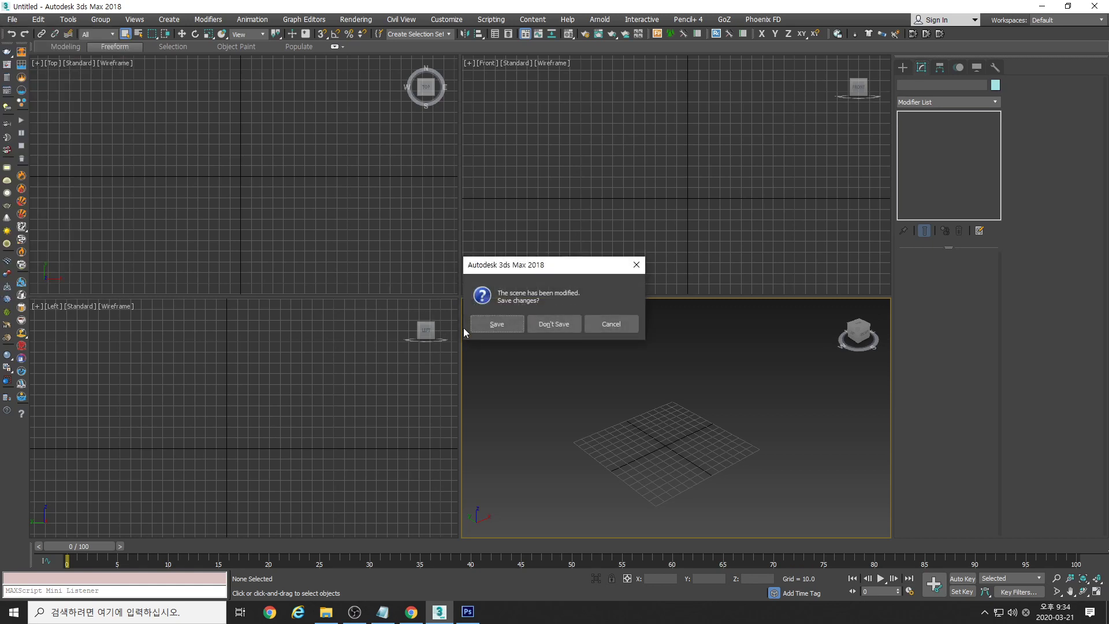
left_click(553, 324)
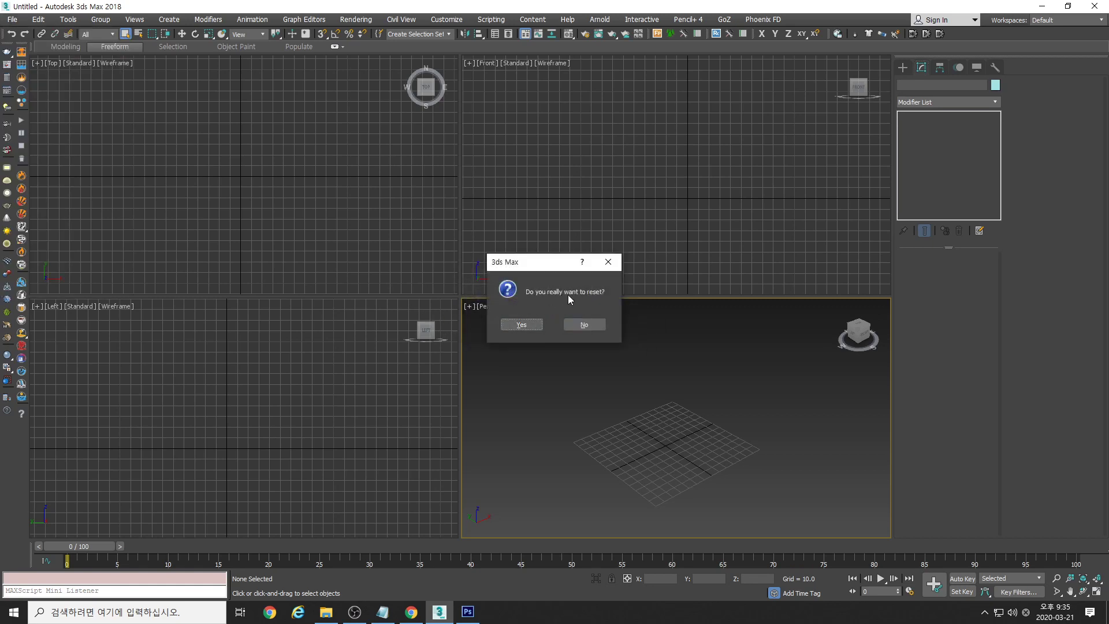
left_click(532, 327)
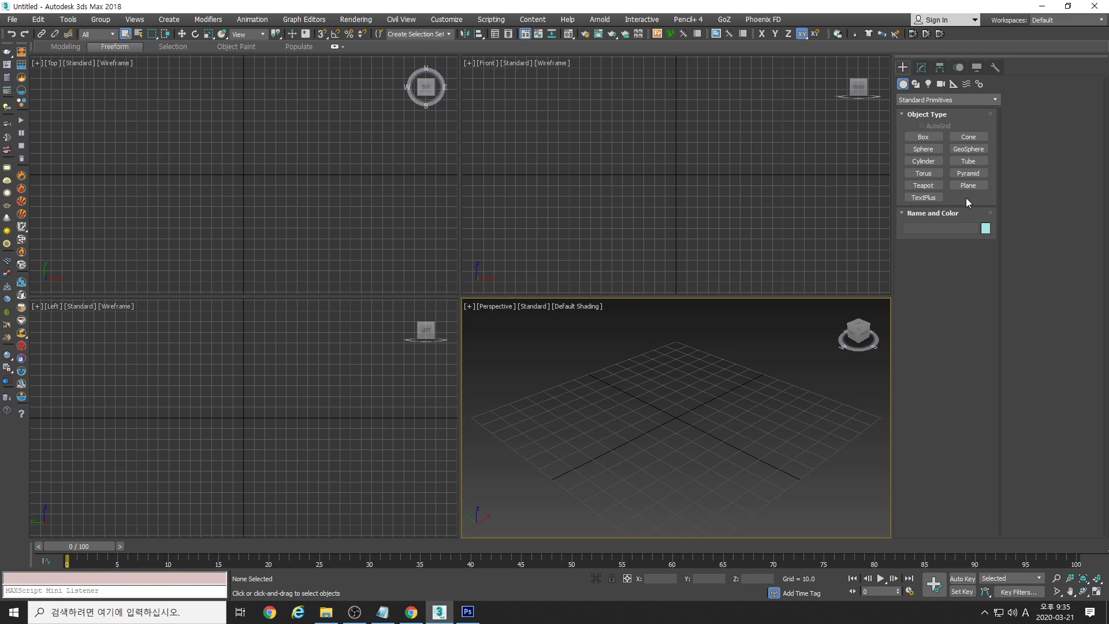
Look over the Extended Primitives object types, ending back on Standard Primitives
left_click(948, 102)
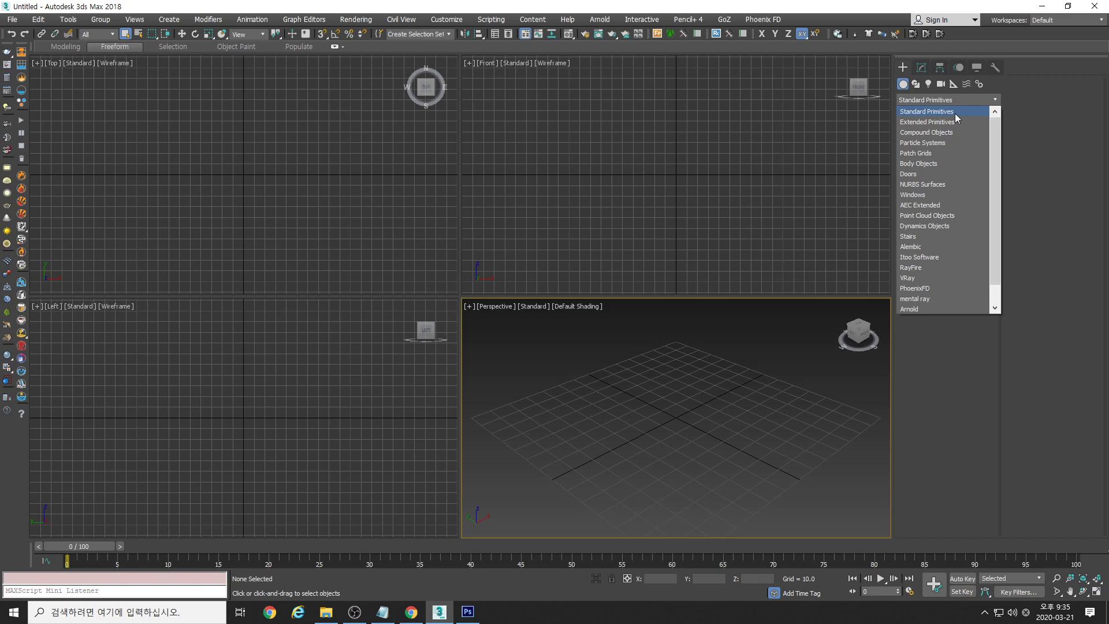
left_click(955, 113)
left_click(944, 122)
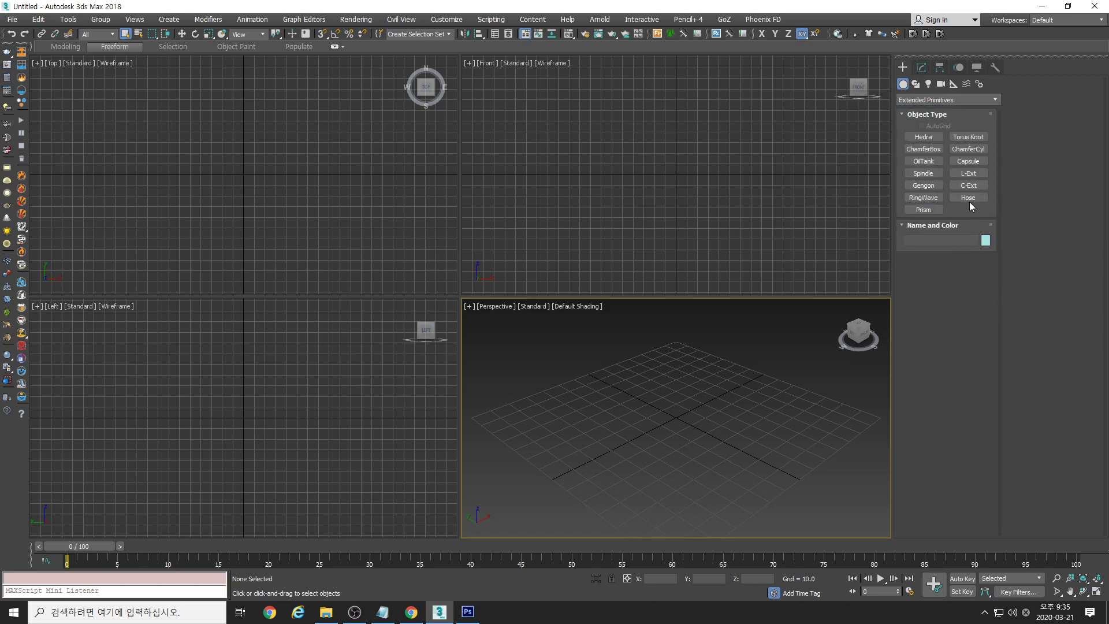
left_click(933, 100)
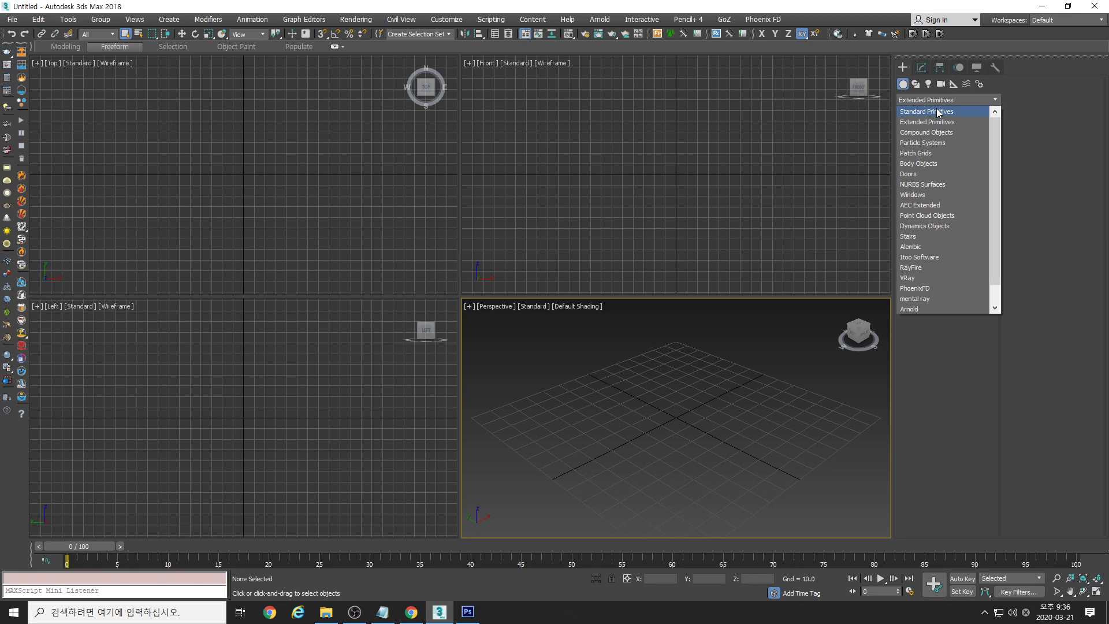
left_click(937, 111)
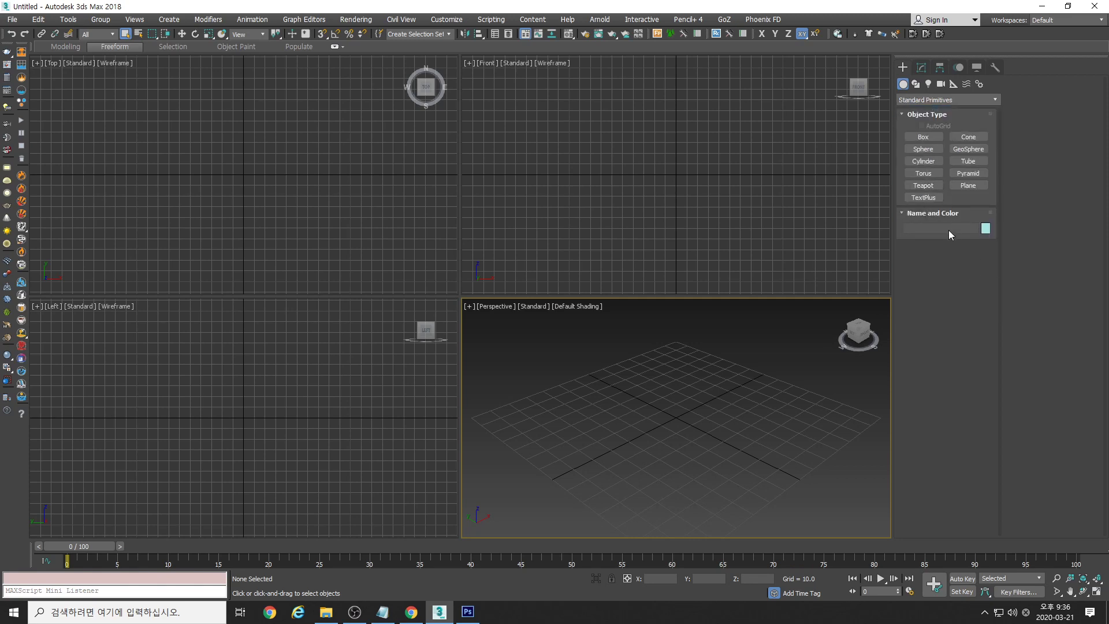
Create a pointed cone at the origin in the Top view, with a base radius of about 37.2 and a height of about 109.7
left_click(966, 137)
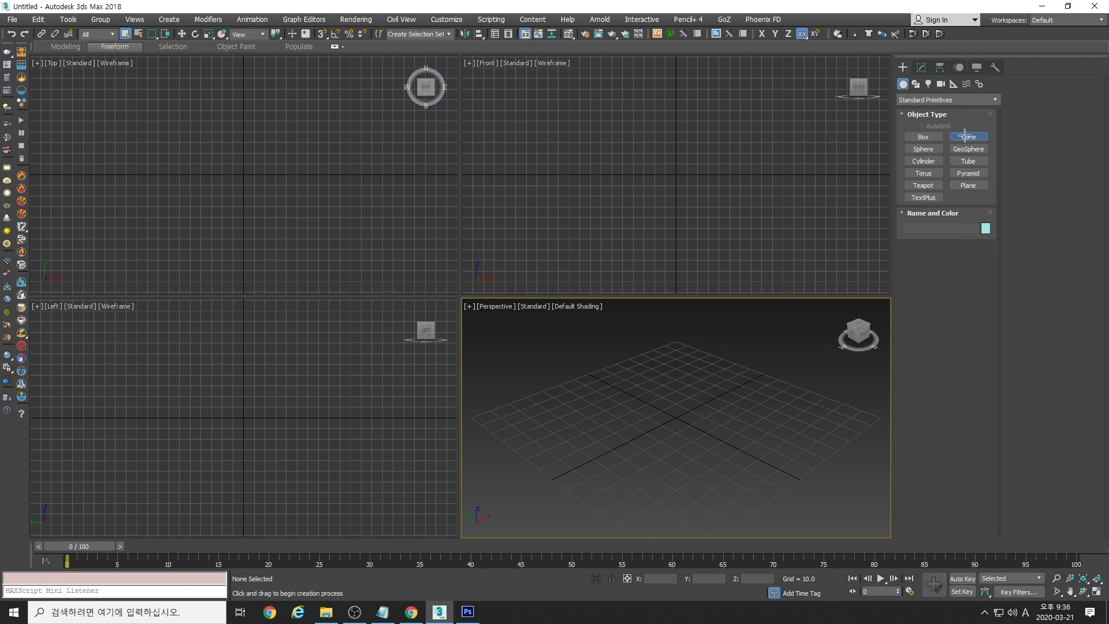
left_click_drag(240, 173, 274, 198)
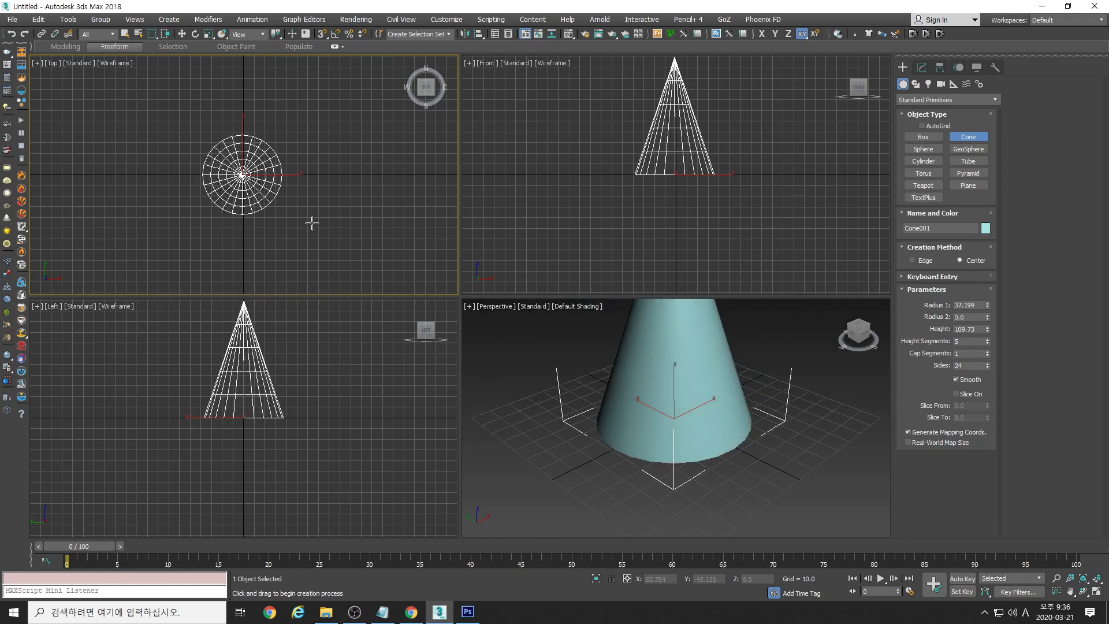
middle_click(643, 406)
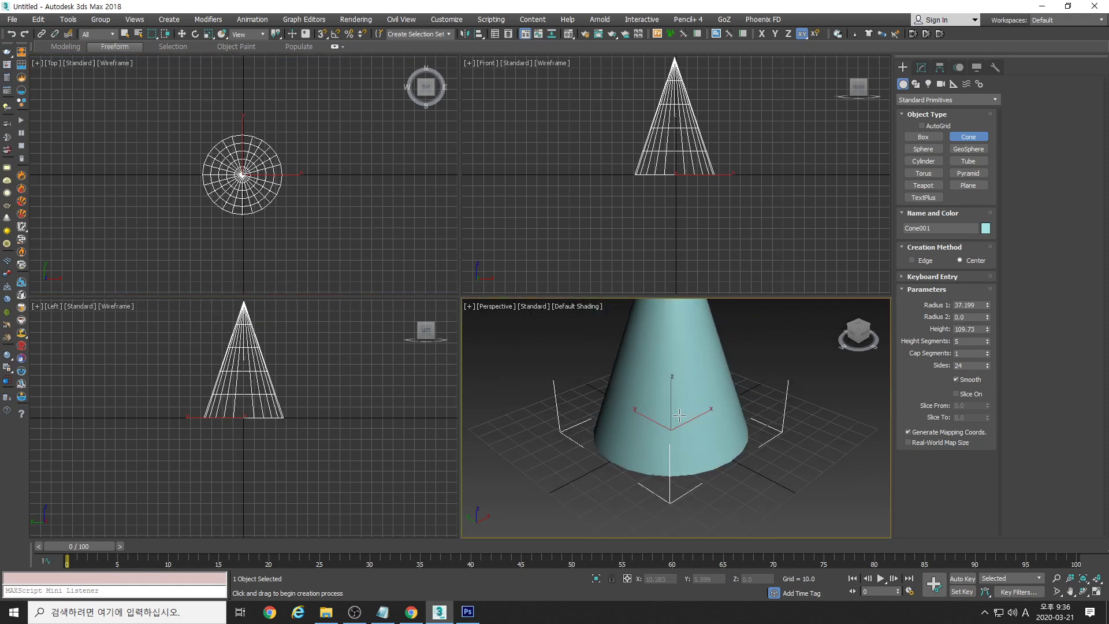
key("alt+z")
left_click_drag(659, 398, 687, 411)
middle_click_drag(687, 410, 689, 447)
middle_click_drag(342, 385, 342, 442)
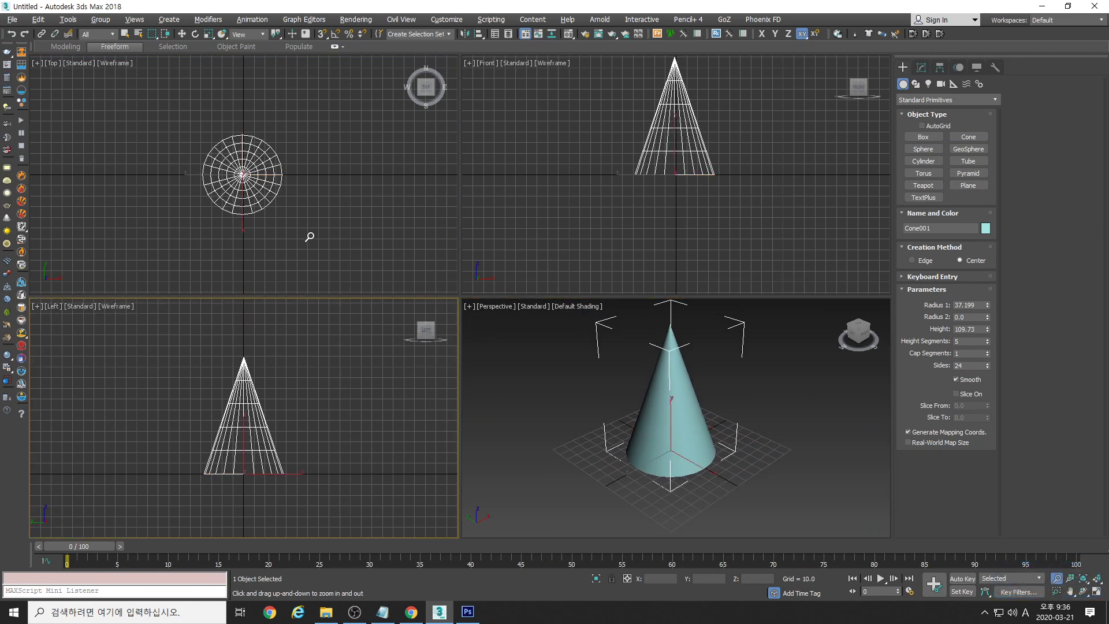
middle_click_drag(320, 231, 315, 236)
middle_click_drag(665, 157, 676, 197)
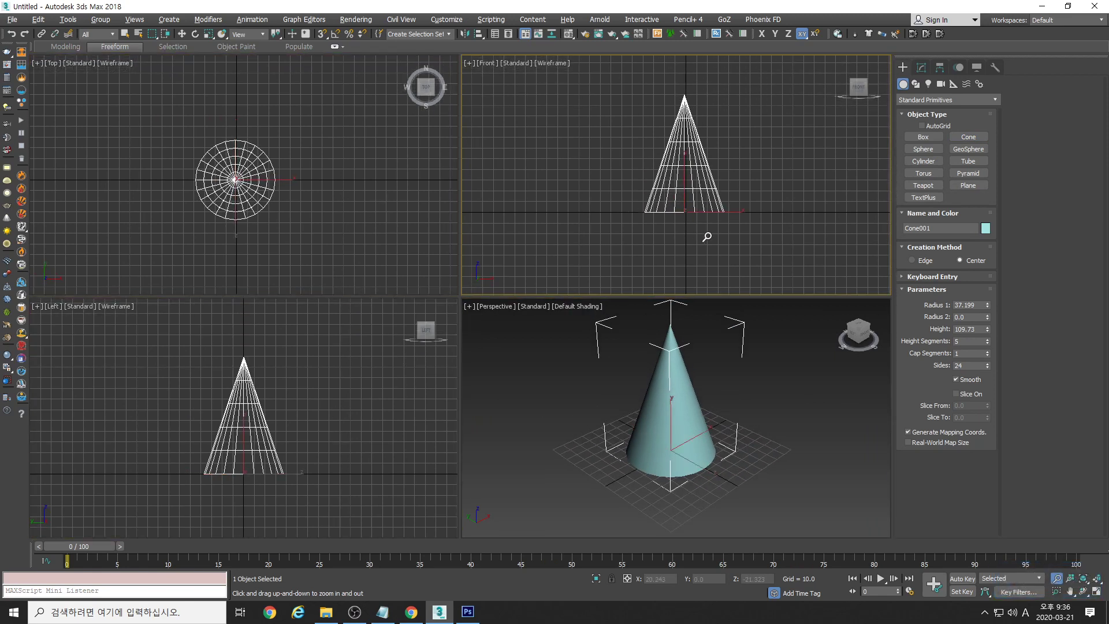
middle_click_drag(739, 238, 730, 234)
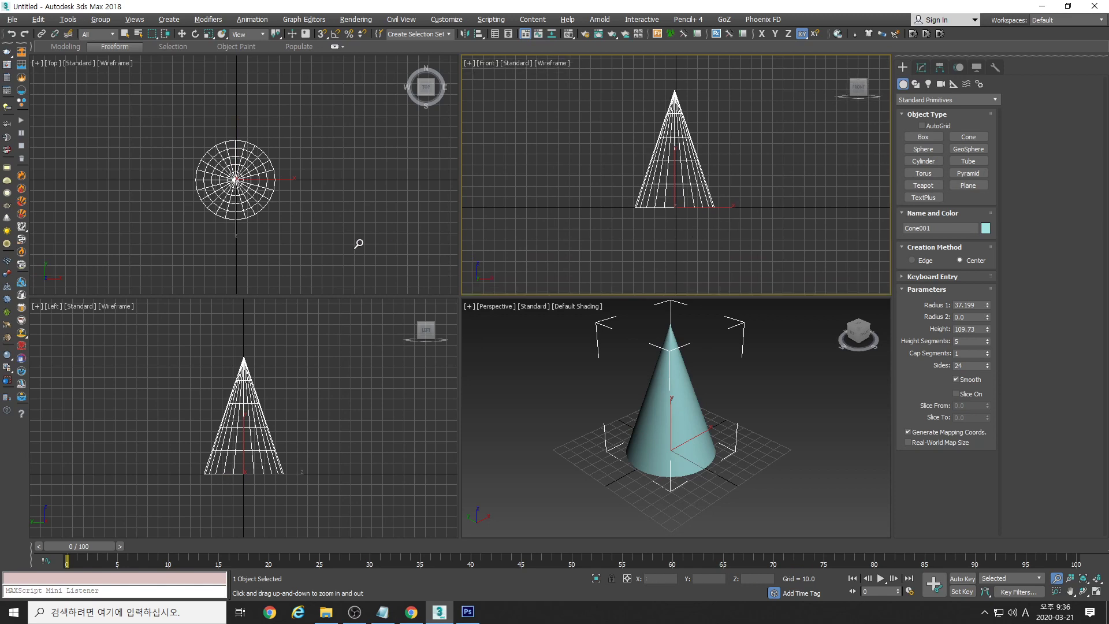
Create a sphere with a radius of about 41.5 beside the cone in the Top view, and show edged faces in Perspective
middle_click_drag(359, 241, 286, 217)
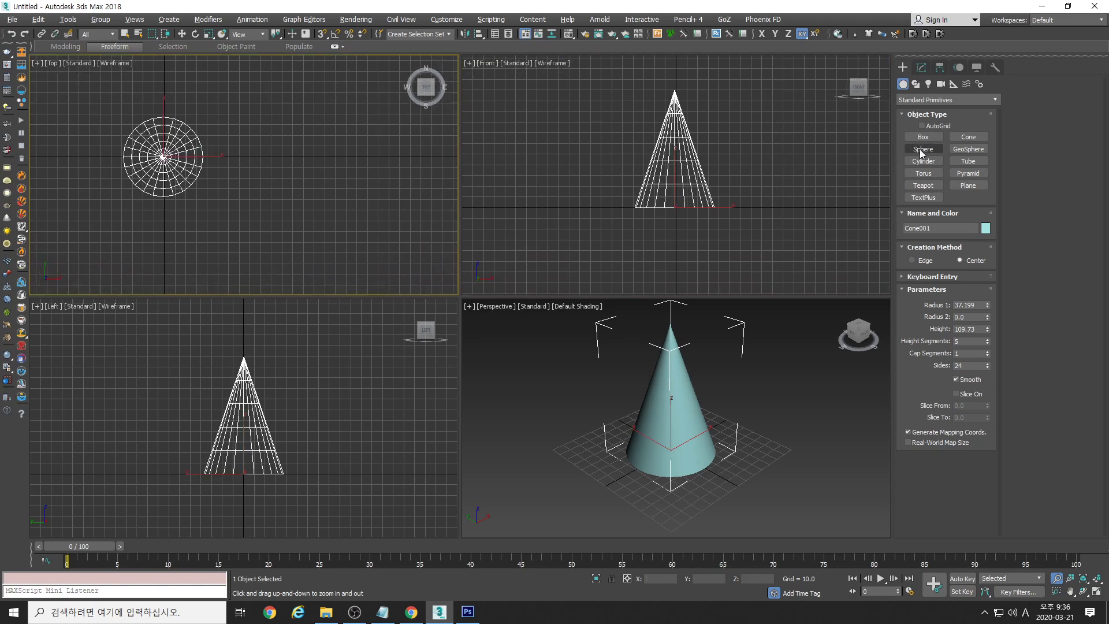
left_click(922, 149)
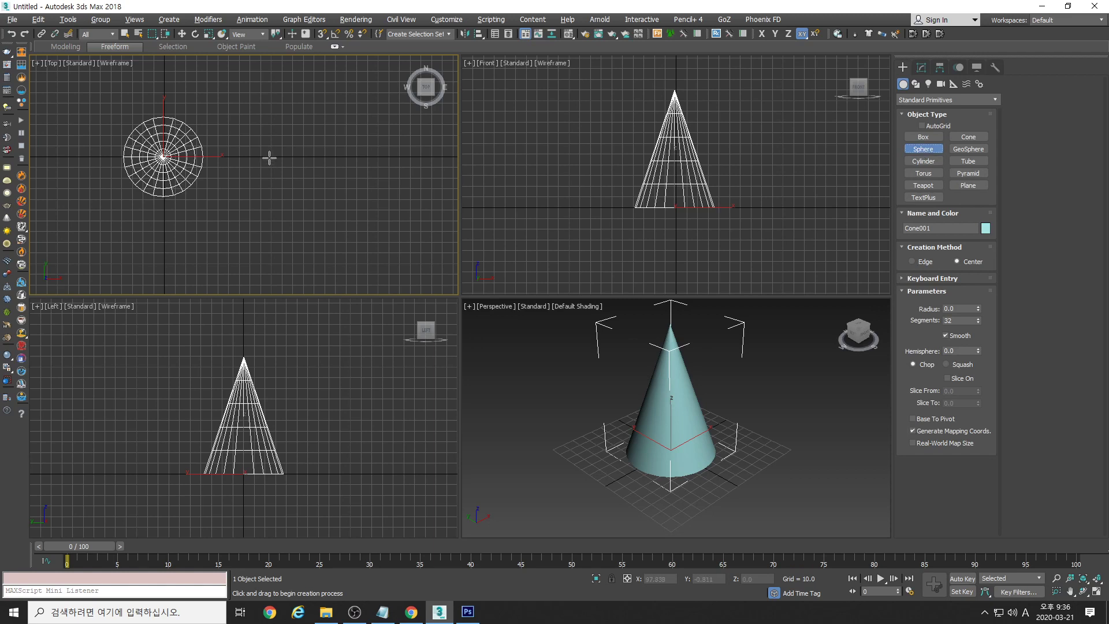
left_click_drag(269, 157, 299, 192)
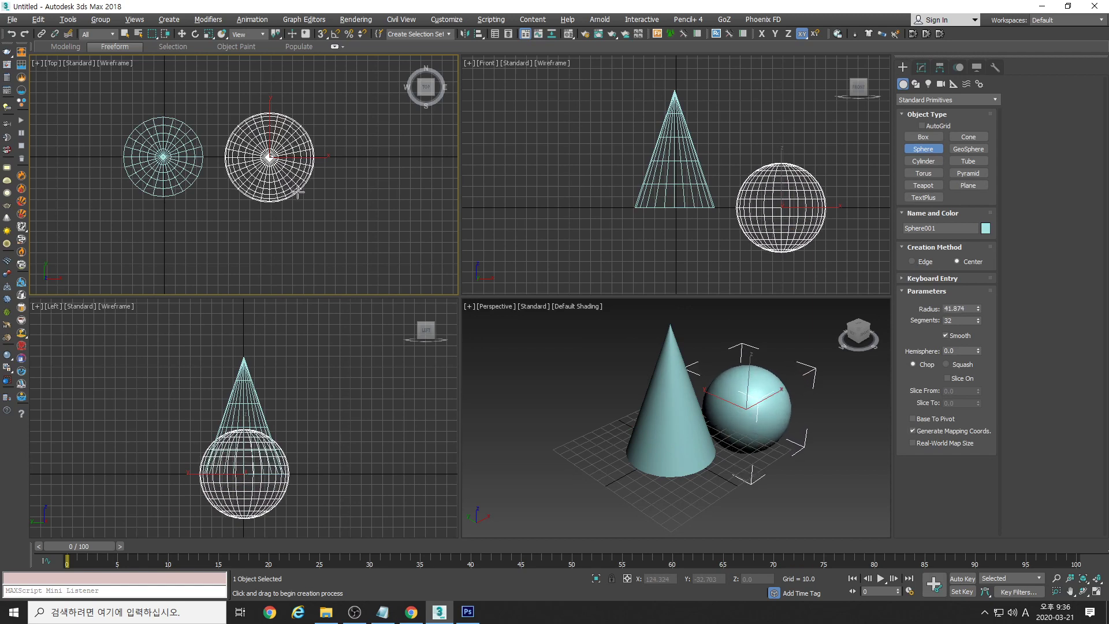
left_click_drag(299, 193, 296, 191)
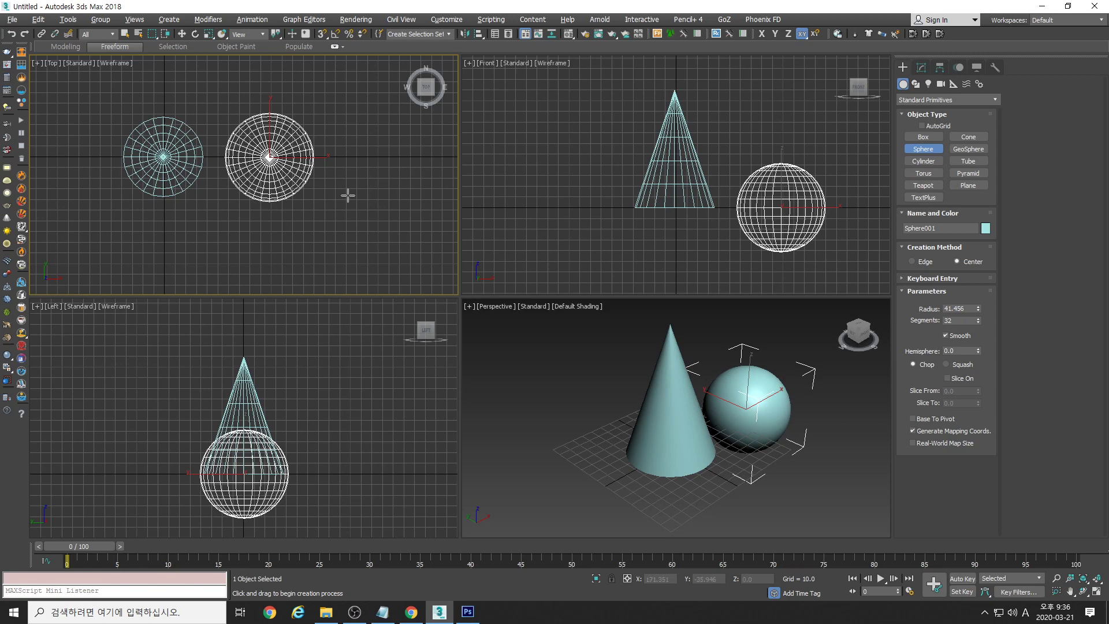
middle_click_drag(733, 217, 635, 212)
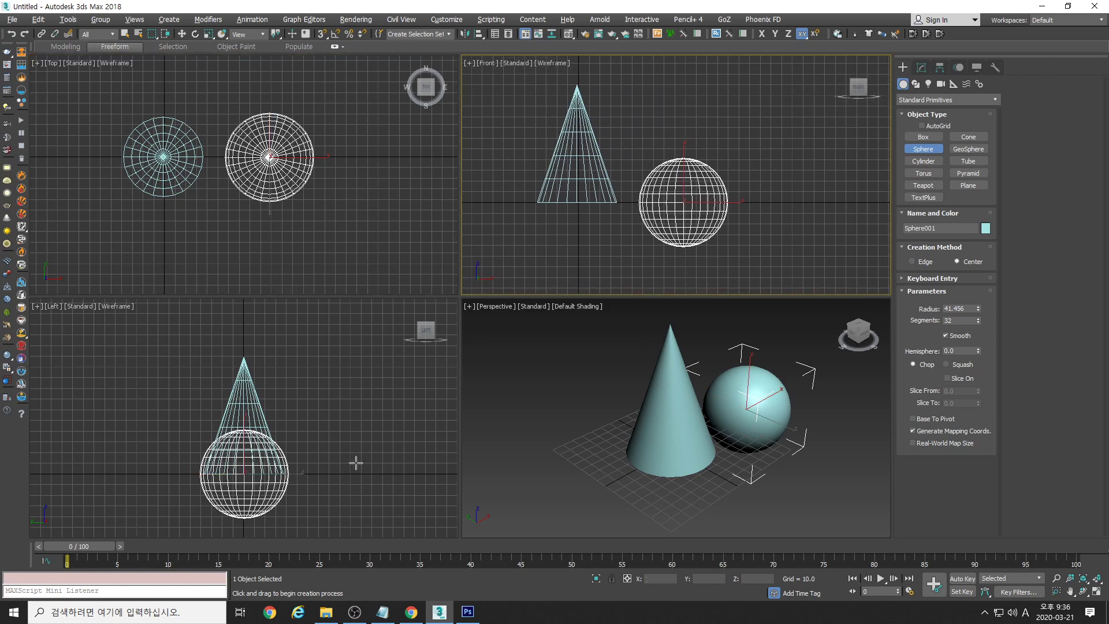
middle_click_drag(354, 459, 329, 439)
middle_click_drag(770, 447, 699, 439)
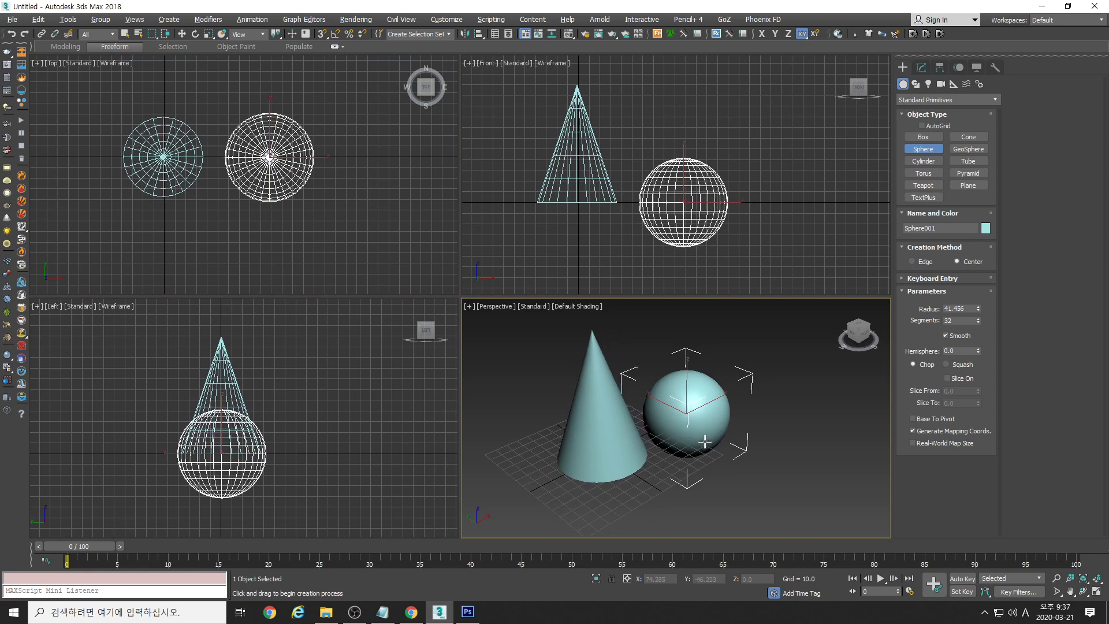
key("alt+z")
left_click_drag(696, 421, 699, 441)
key("F4")
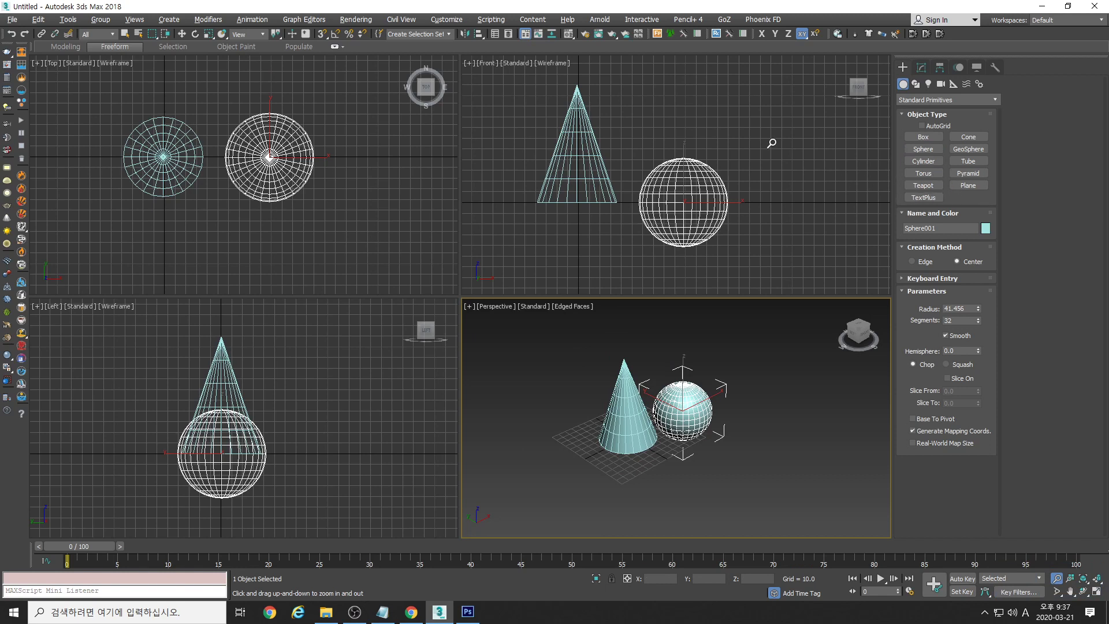
Create a GeoSphere with a radius of about 39.8 in the Top view, in line with the cone and sphere
left_click(971, 149)
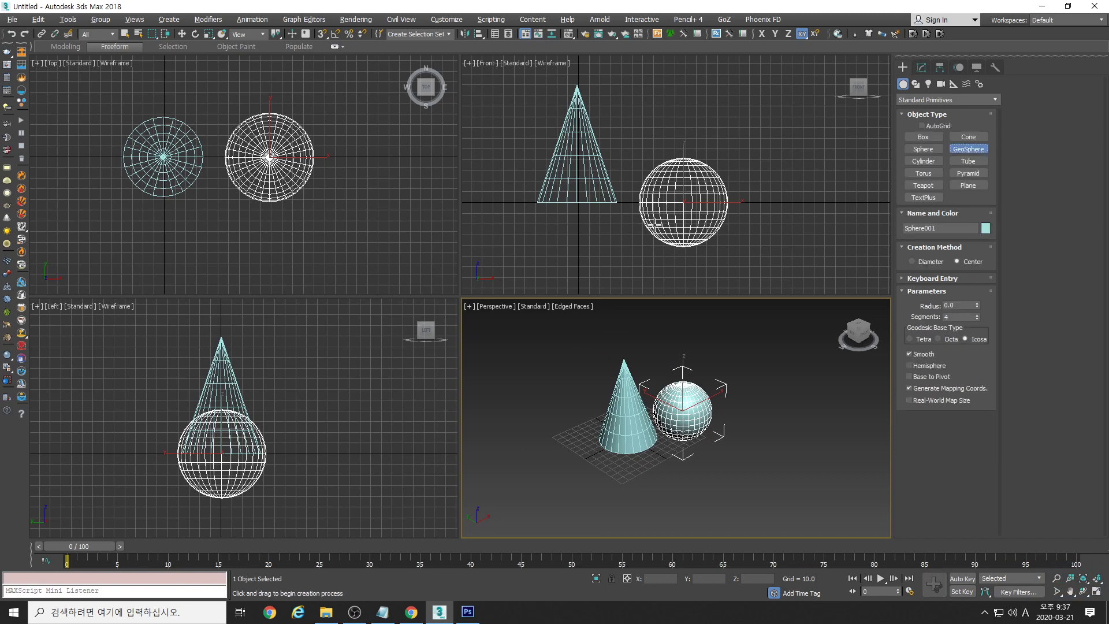
left_click_drag(385, 160, 414, 195)
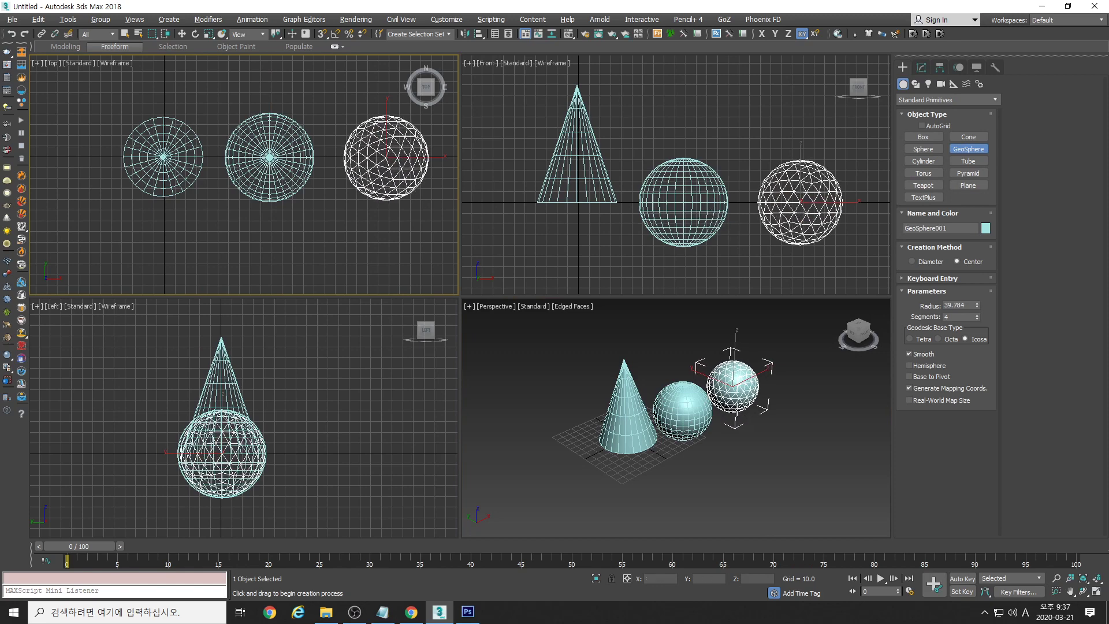
middle_click_drag(737, 408, 724, 420)
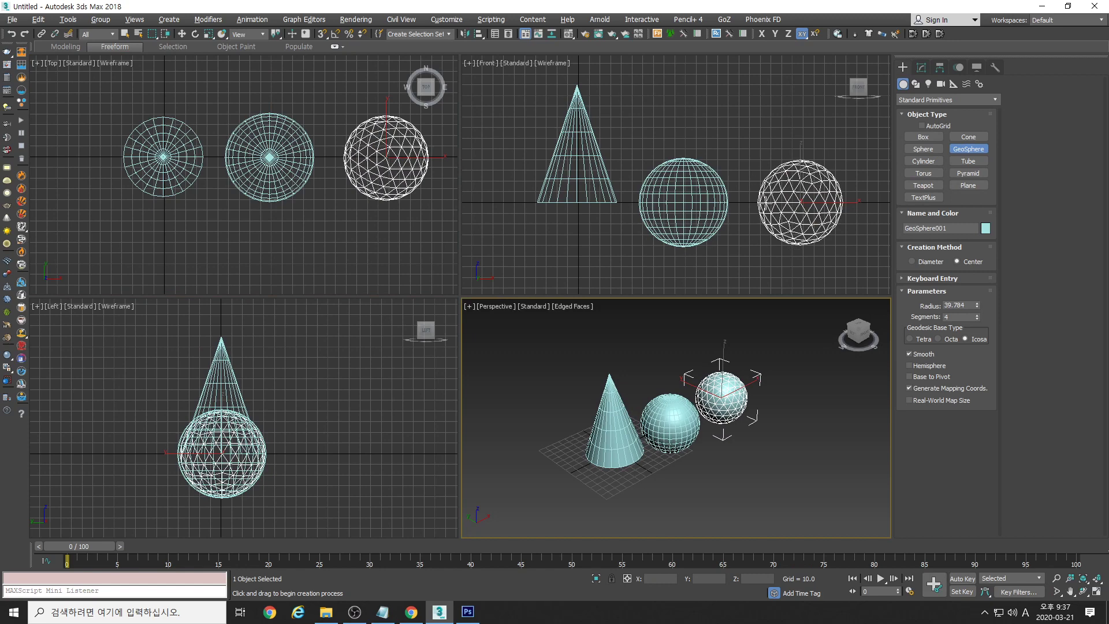
Create a cylinder in the Top view, in line with the GeoSphere, with a radius of about 36.2 and a height of about 123.6
middle_click_drag(391, 203, 369, 195)
key("alt+z")
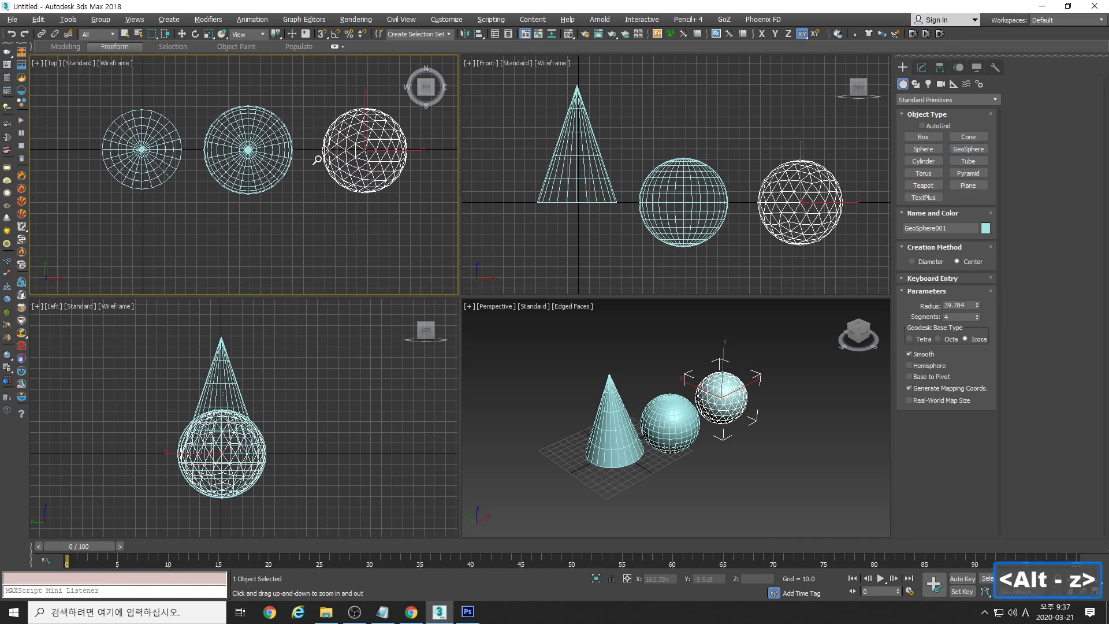
left_click_drag(369, 195, 284, 188)
left_click_drag(727, 214, 694, 222)
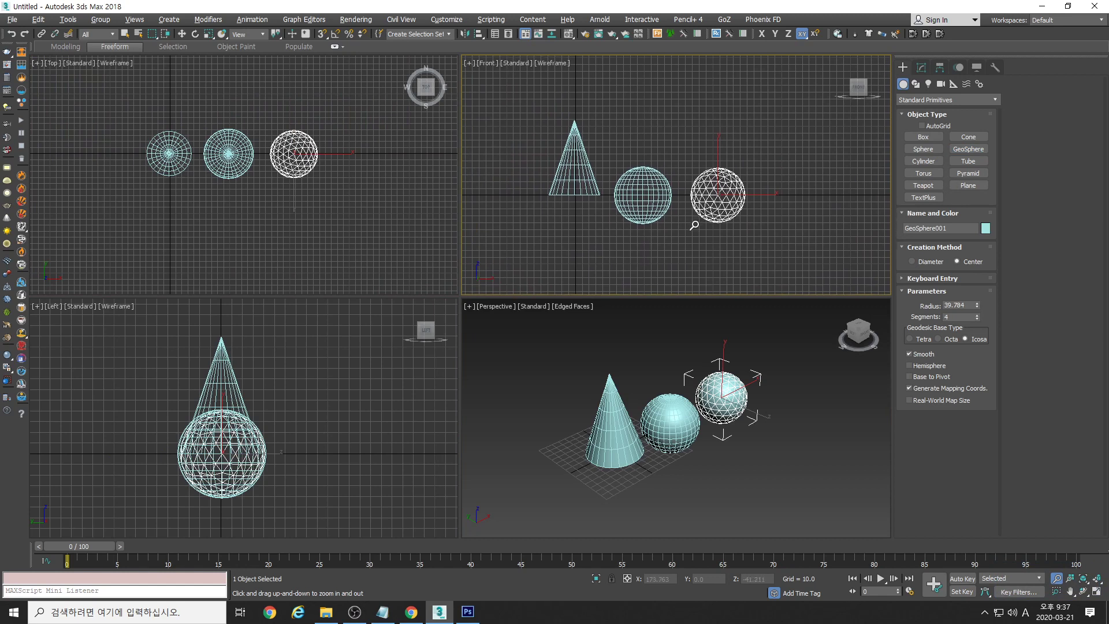
left_click(927, 163)
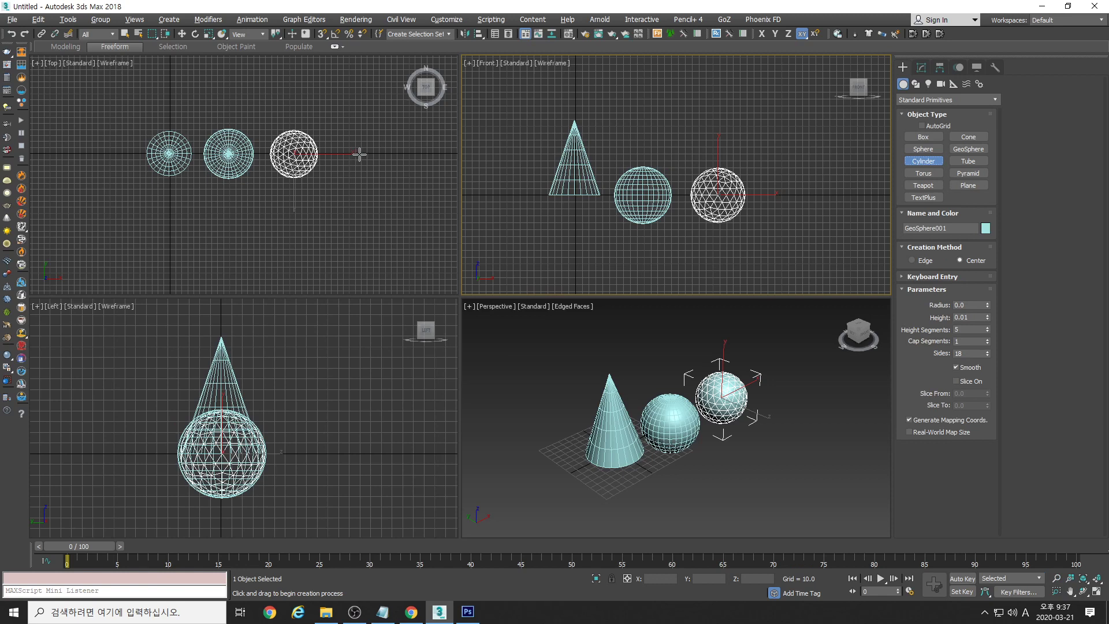
left_click_drag(359, 154, 376, 169)
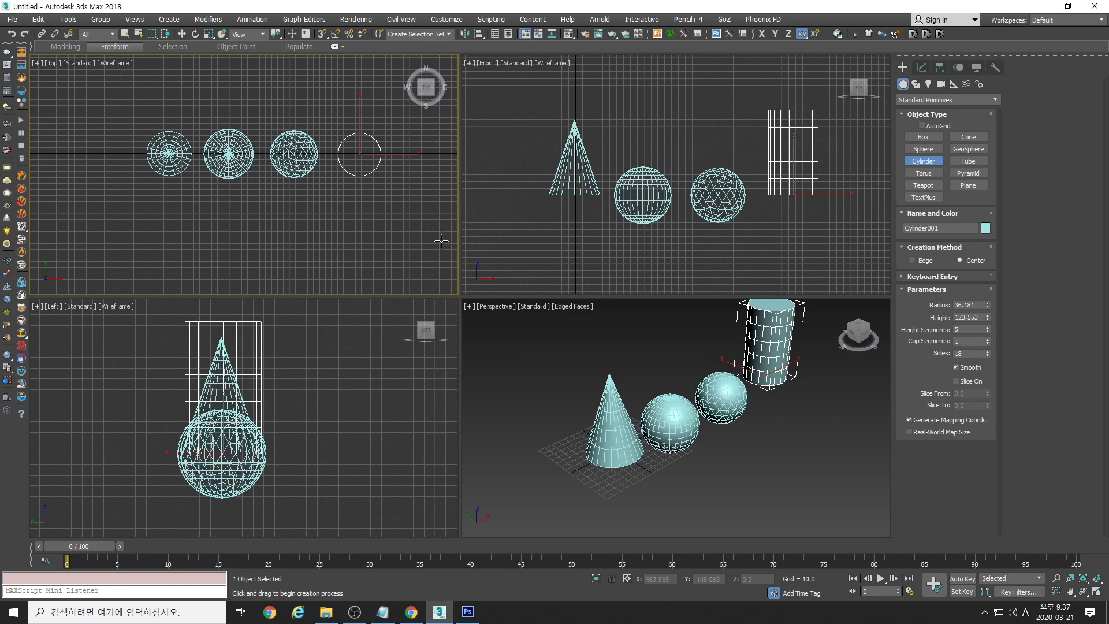
In the Top view, create a box about 67.6 × 82 × 73.4 beside the cone and a tube below it, radii about 32.8 and 48.6, height about 109
left_click(922, 137)
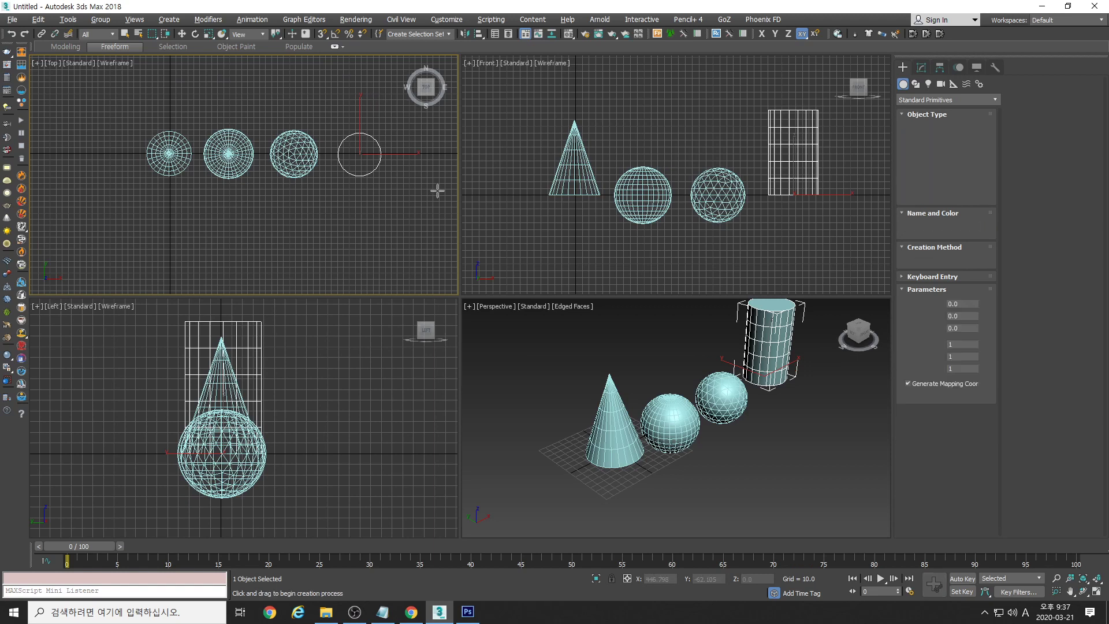
left_click_drag(91, 134, 140, 174)
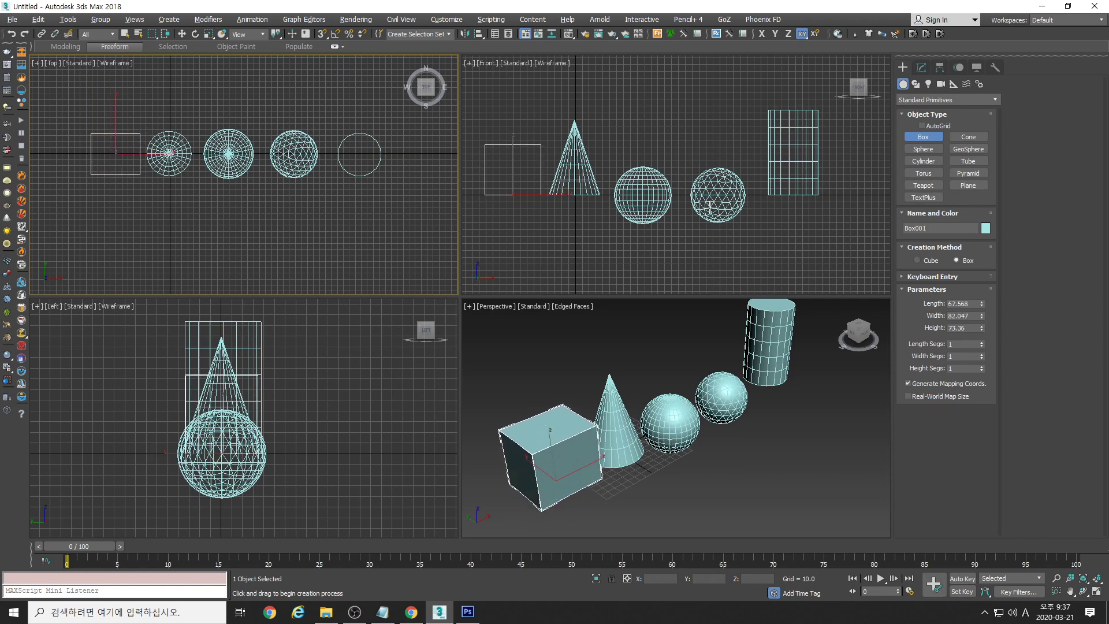
left_click(976, 162)
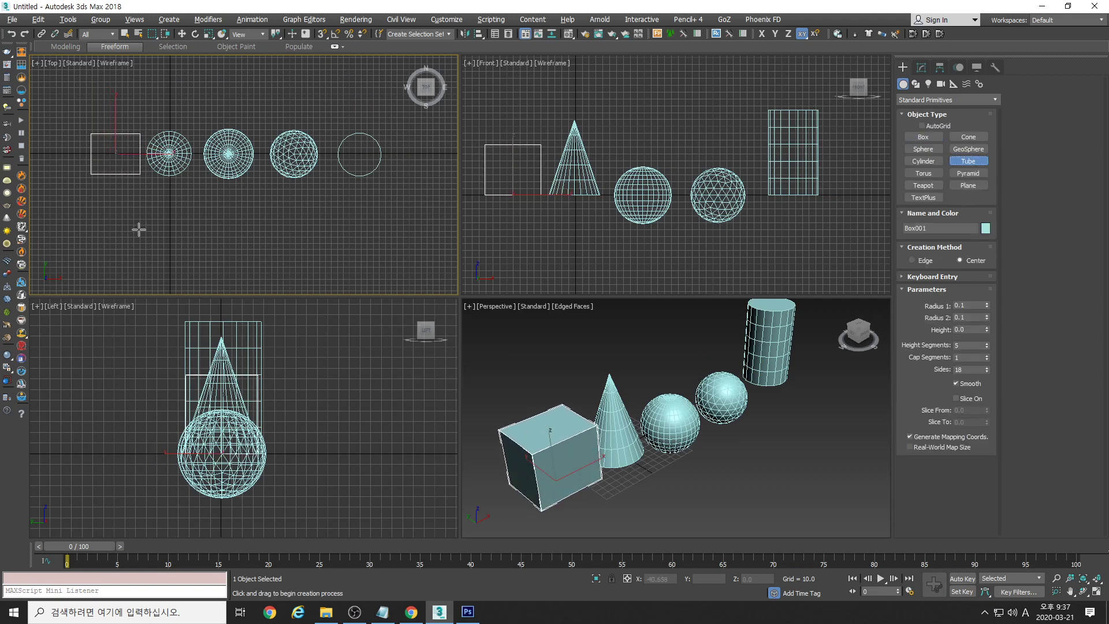
left_click_drag(119, 224, 132, 237)
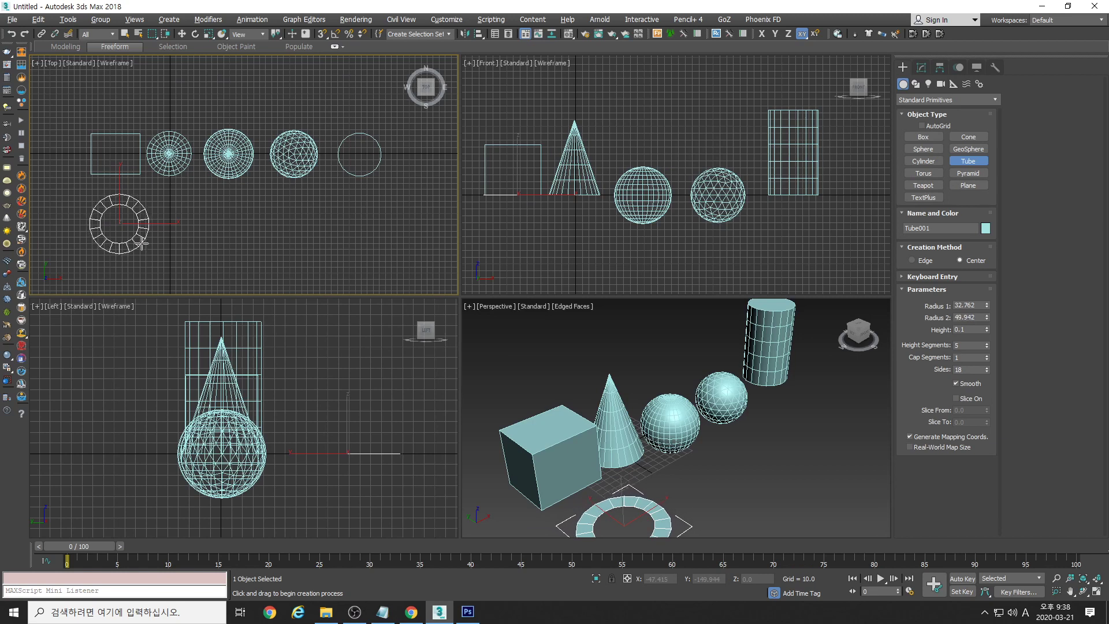
left_click(142, 243)
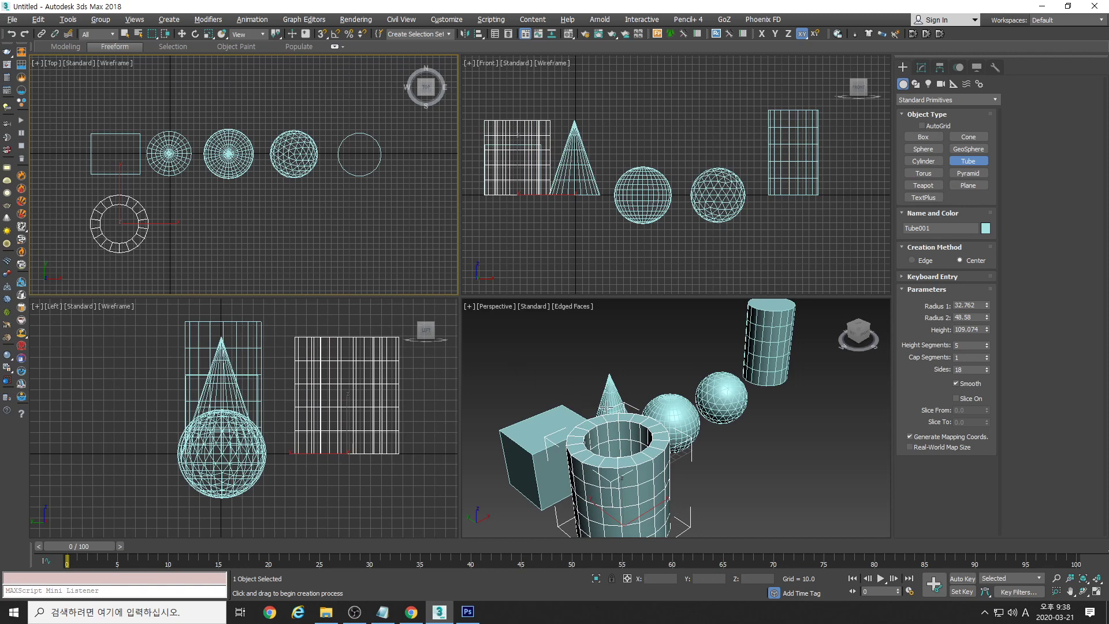
Create a torus beside the tube in the Top view, with Radius 1 about 47.1 and Radius 2 about 10.8
key("alt+z")
left_click_drag(606, 407, 647, 405)
middle_click_drag(646, 406, 611, 393, "alt")
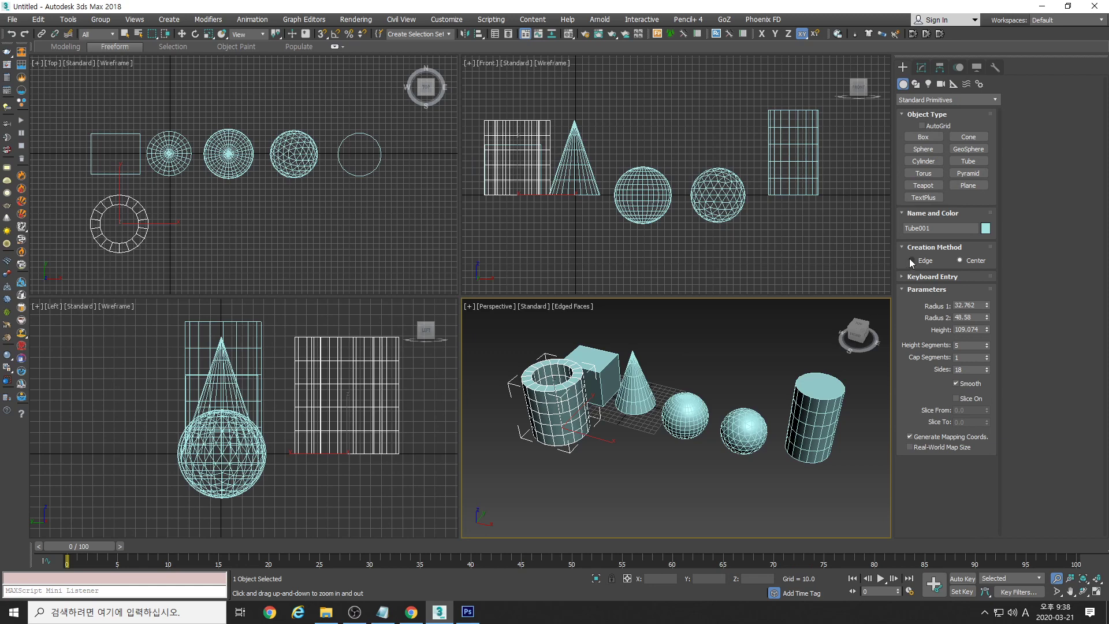
left_click(933, 173)
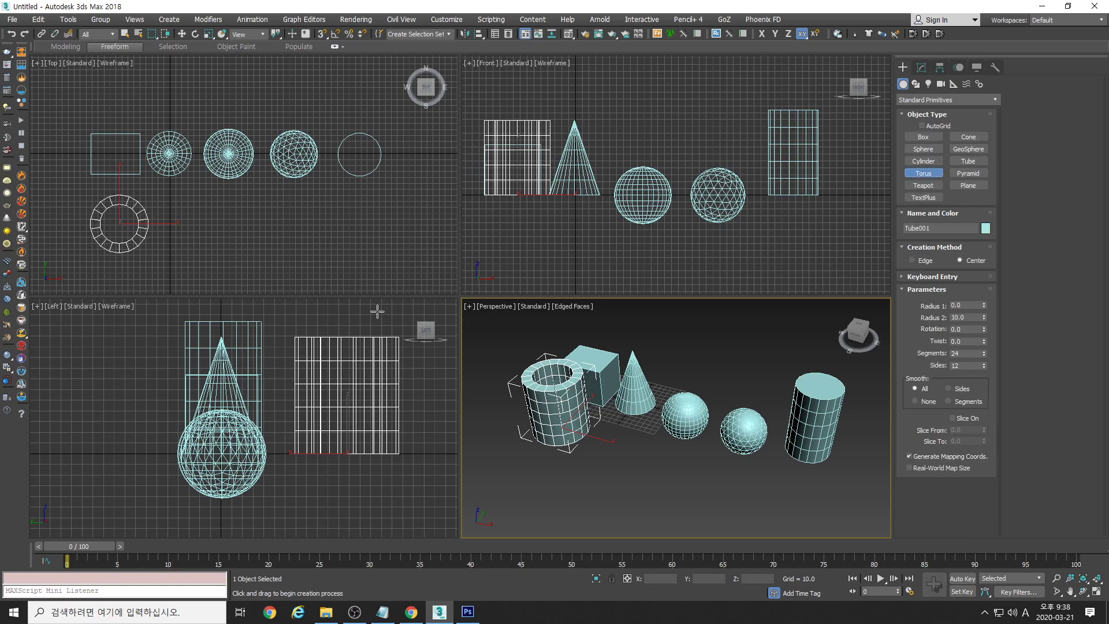
left_click_drag(194, 223, 210, 238)
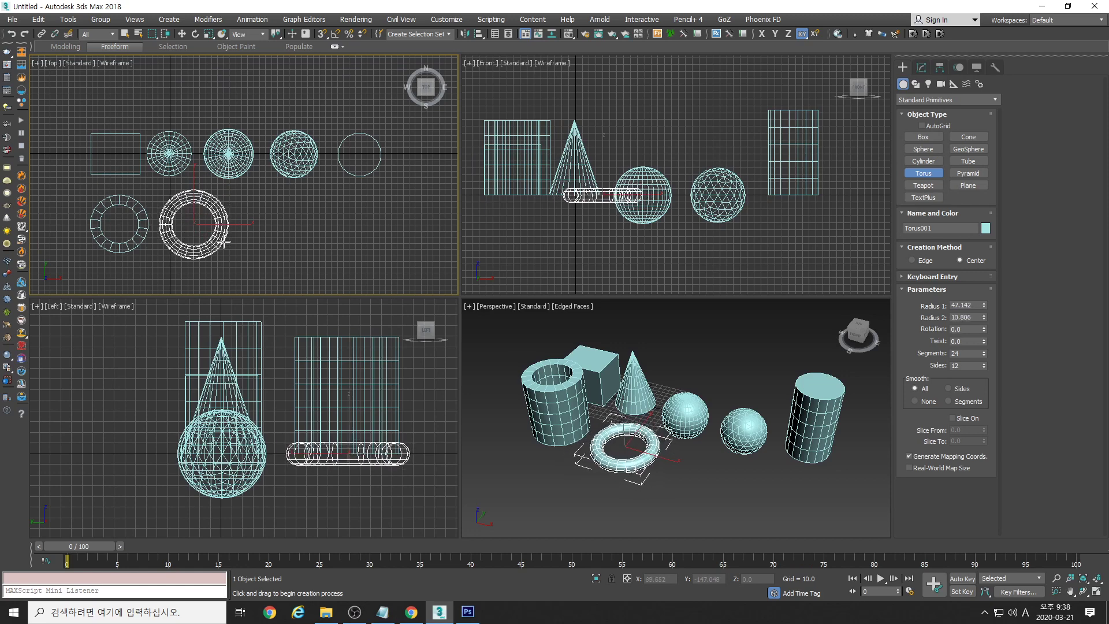
left_click(224, 242)
Create a pyramid about 70.5 × 67.6 and 93.6 high beside the torus in the Top view, and move it slightly away from the torus
left_click(977, 174)
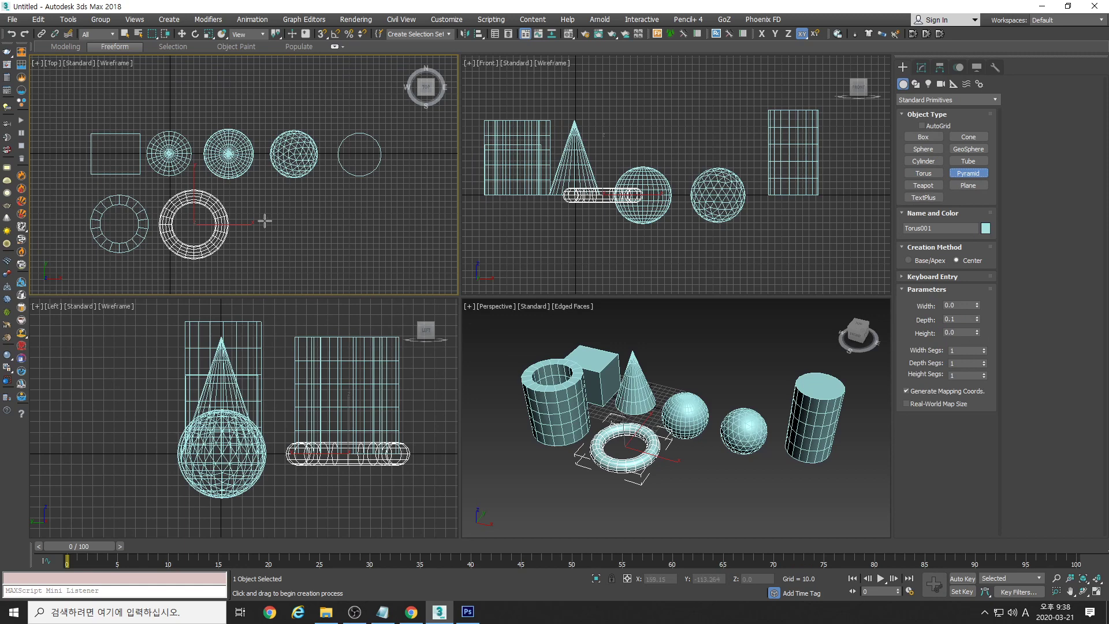
left_click_drag(253, 211, 274, 230)
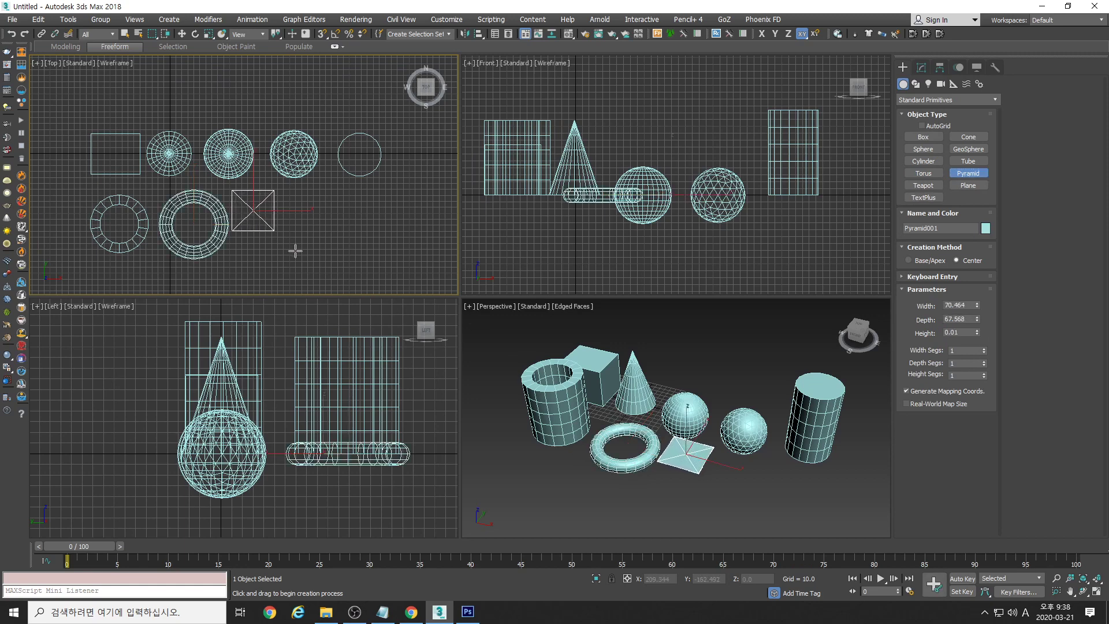
left_click(301, 193)
left_click(182, 34)
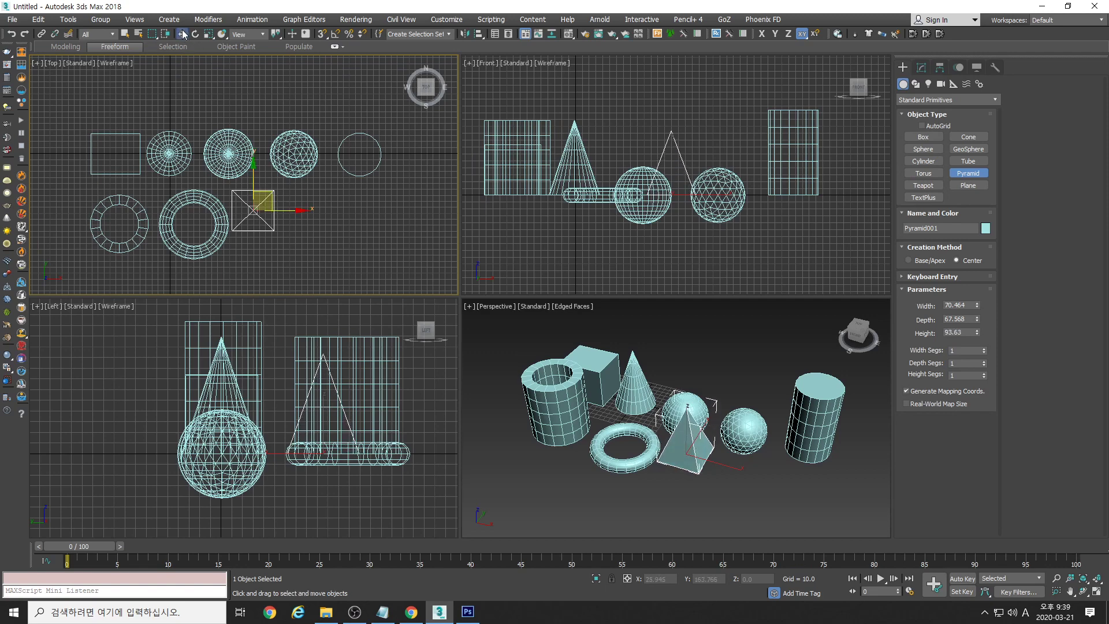
left_click_drag(273, 198, 284, 207)
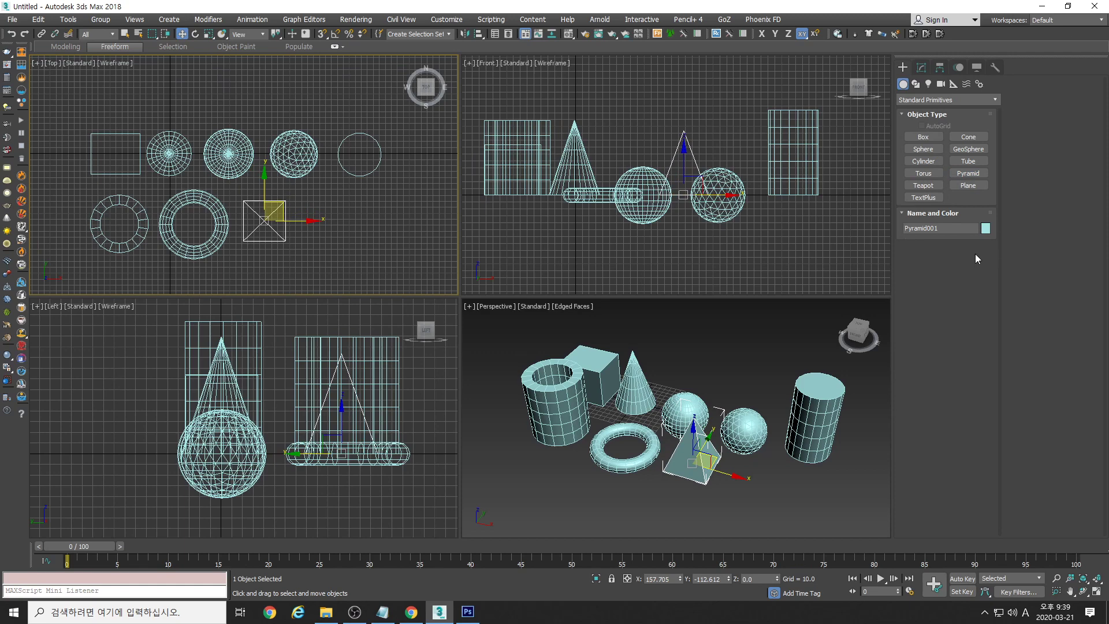
In the Top view, create a teapot with a radius of about 43 beside the pyramid, and a plane about 314.7 × 590.7 spanning all the primitives
left_click(924, 186)
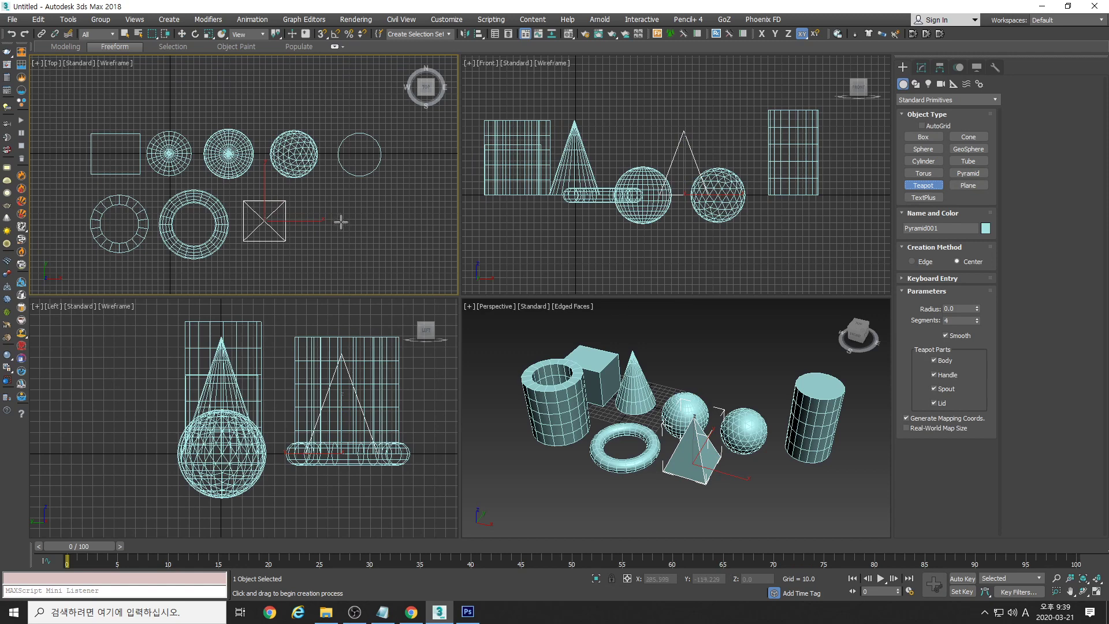
left_click_drag(337, 220, 356, 242)
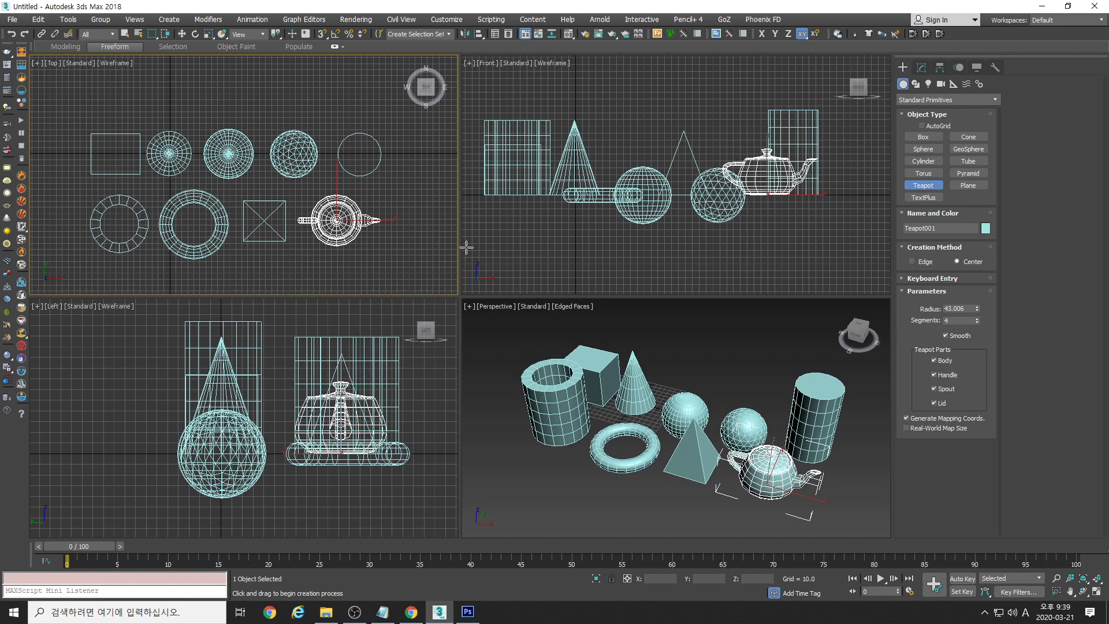
middle_click_drag(333, 226, 329, 203)
middle_click_drag(630, 236, 640, 232)
scroll(243, 455, "down", 4)
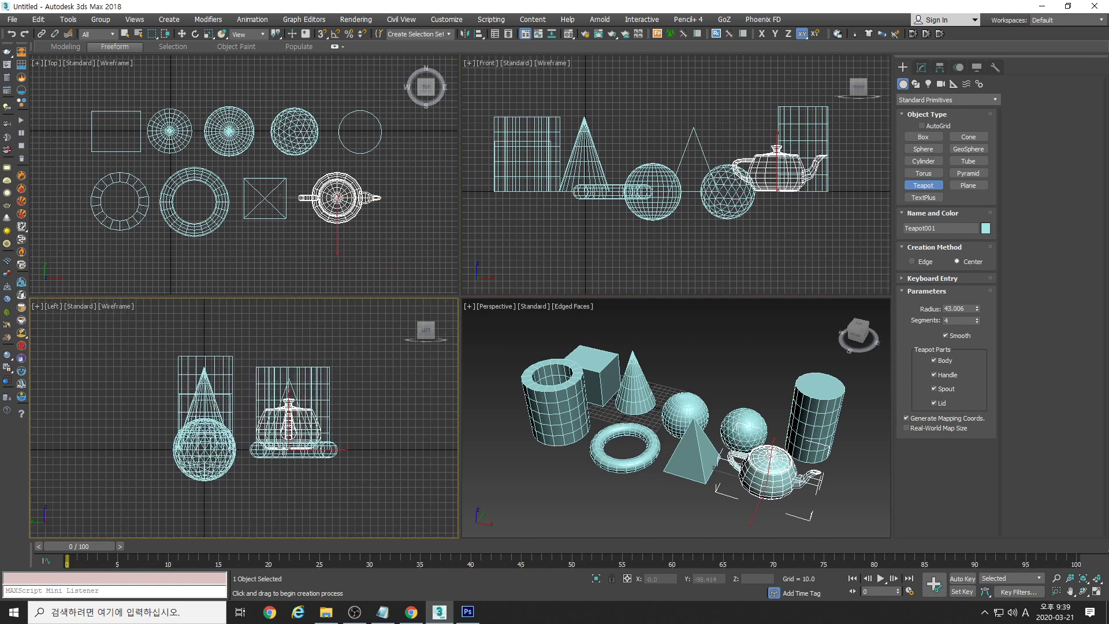
middle_click_drag(725, 432, 721, 425)
scroll(721, 426, "down", 2)
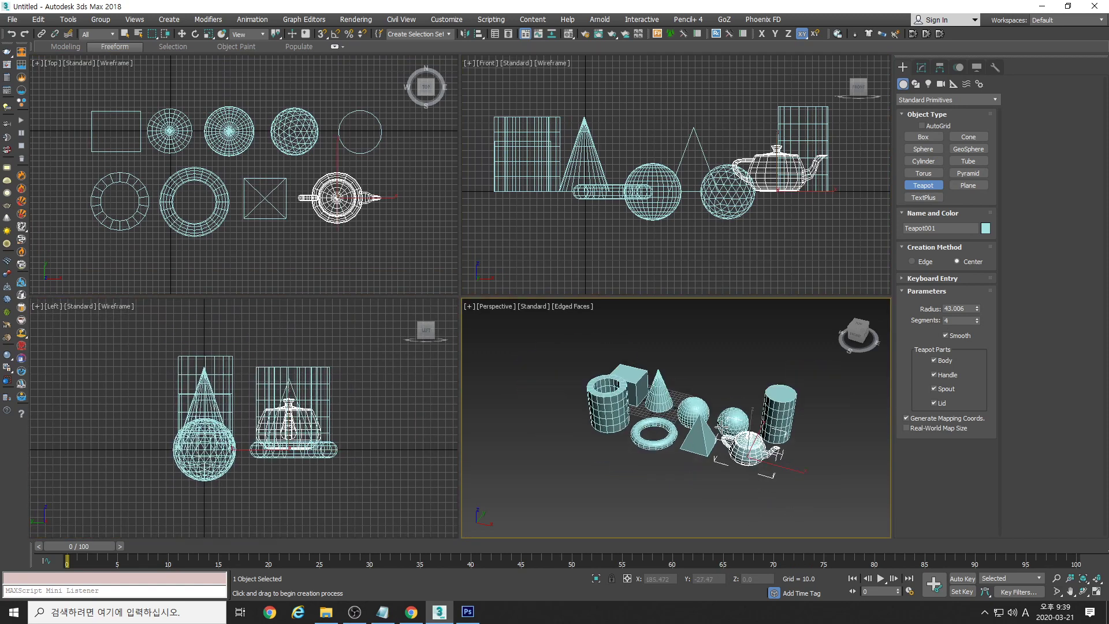
left_click(966, 186)
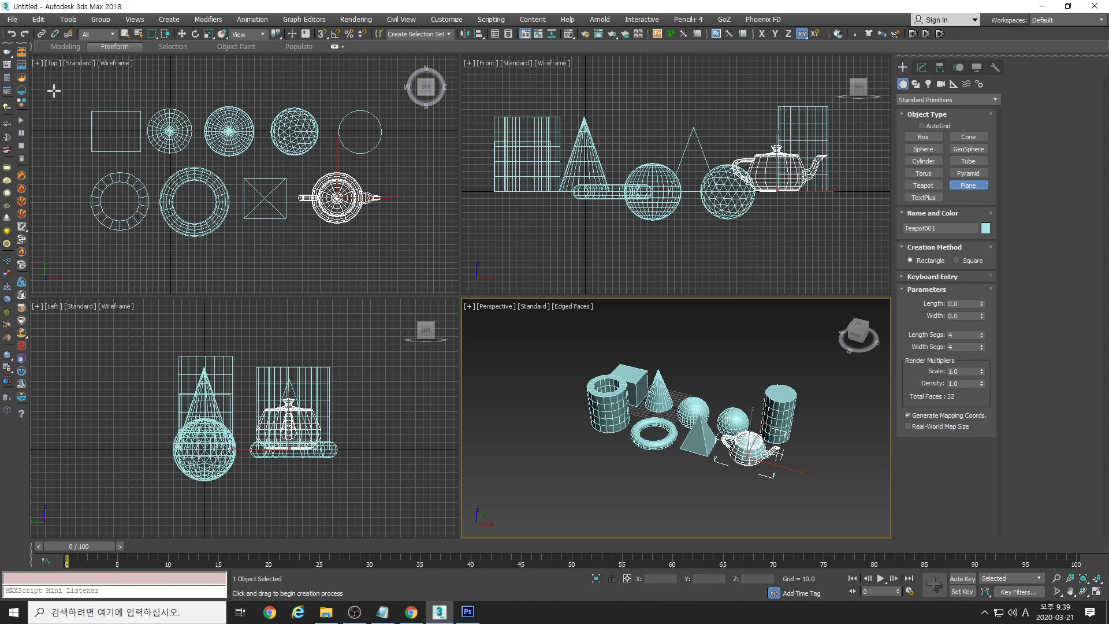
left_click(61, 81)
left_click_drag(61, 81, 414, 269)
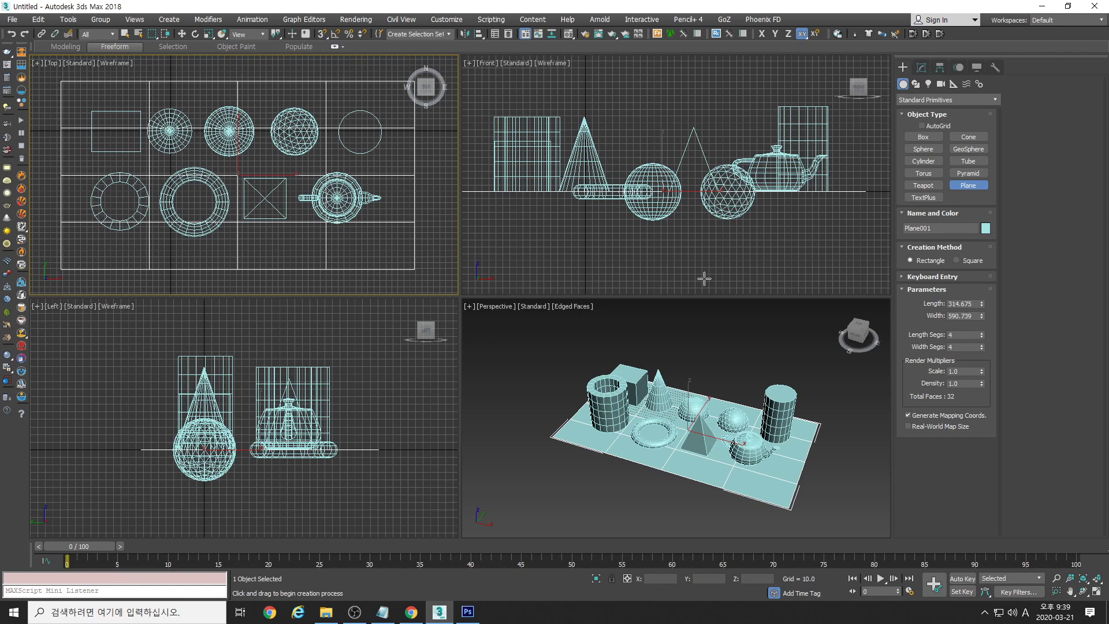
Create a TextPlus object in the Top view in front of the plane, with a text region about 127.3 long and 423.3 wide
left_click(749, 242)
scroll(749, 243, "down", 2)
scroll(762, 234, "down", 2)
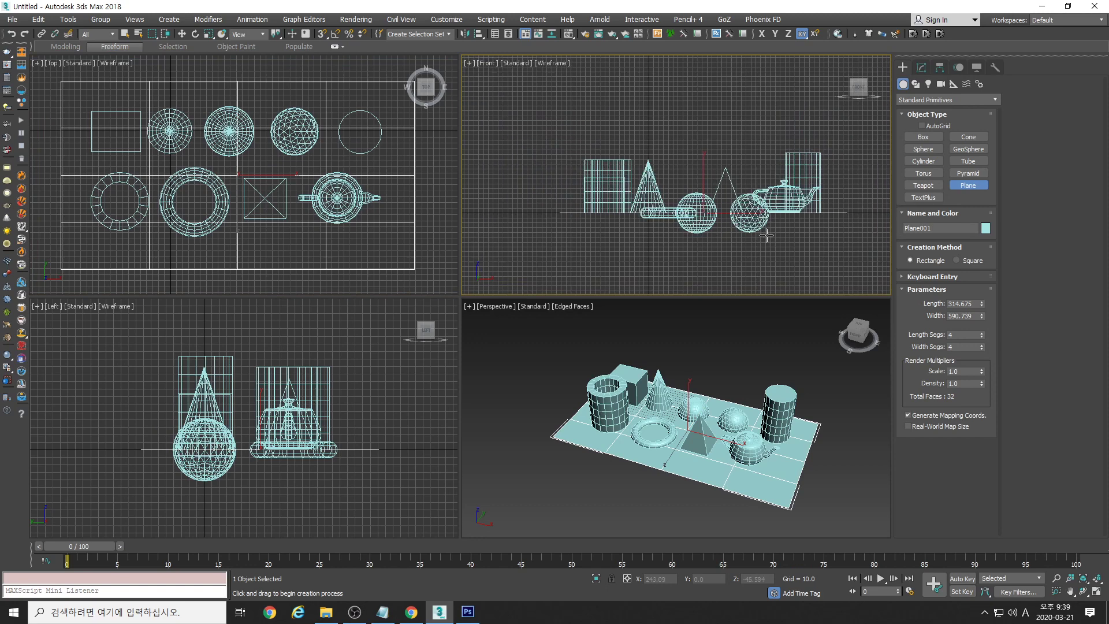
key("alt+z")
left_click_drag(762, 232, 709, 207)
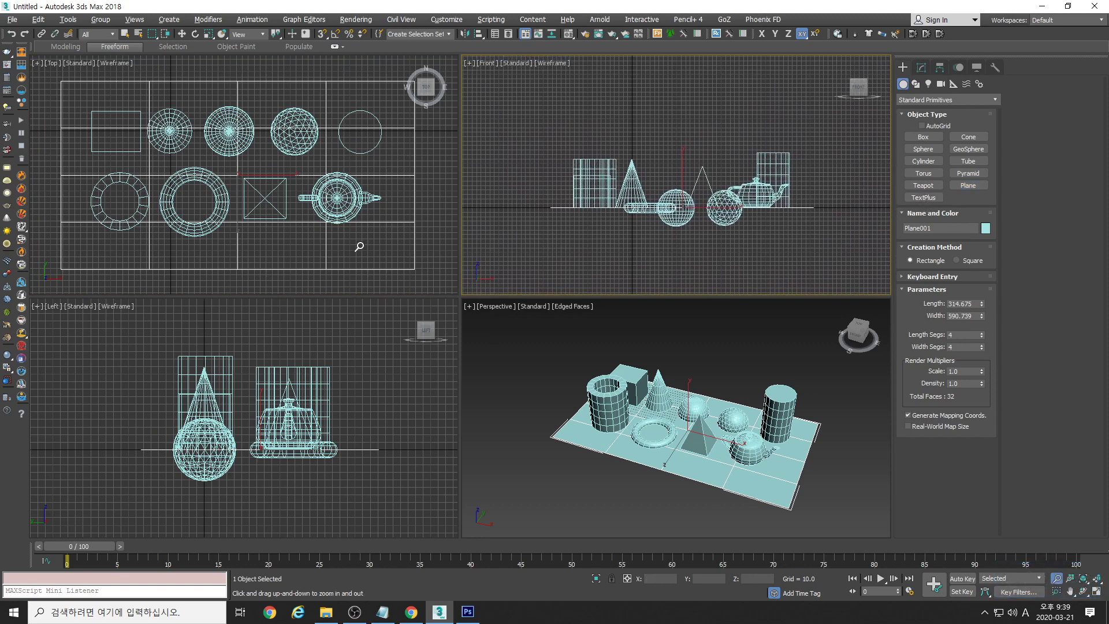
left_click_drag(359, 245, 343, 218)
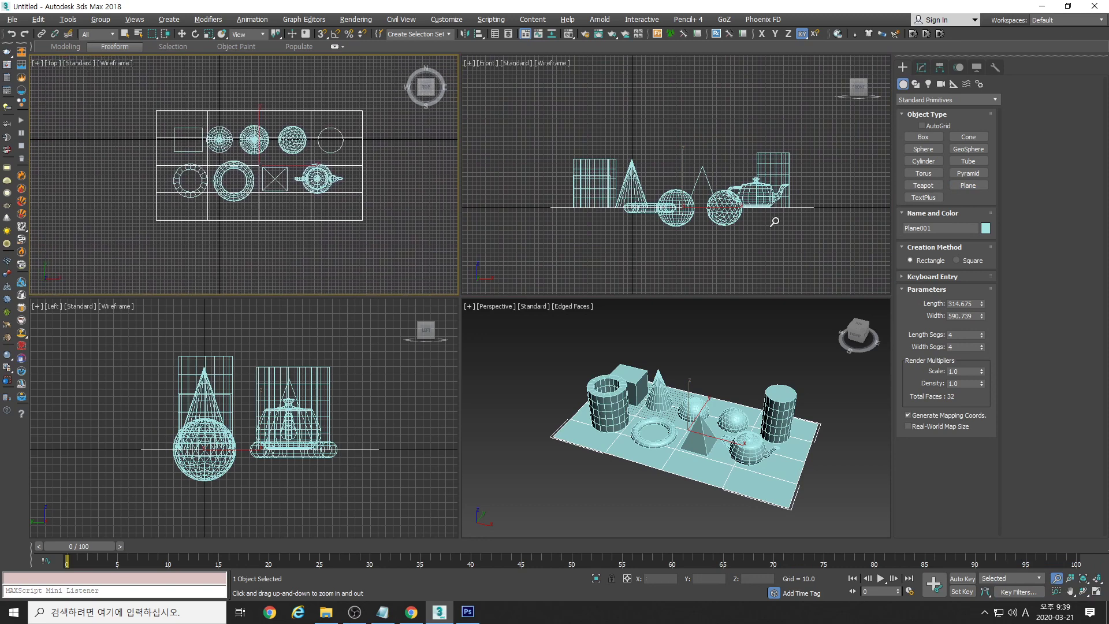
left_click(927, 199)
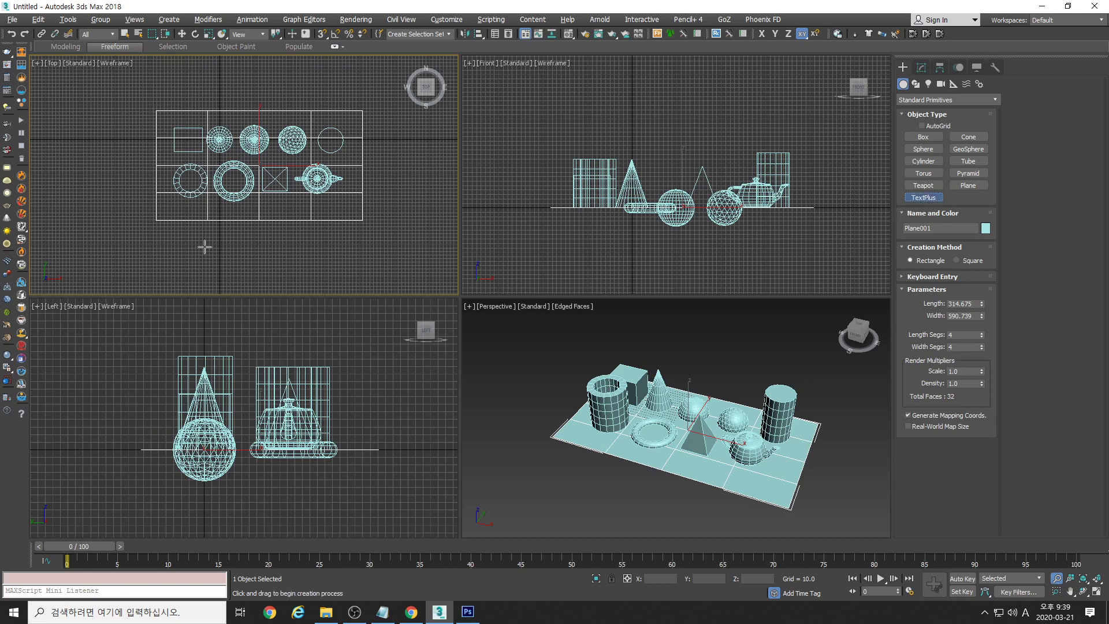
middle_click_drag(212, 245, 198, 202)
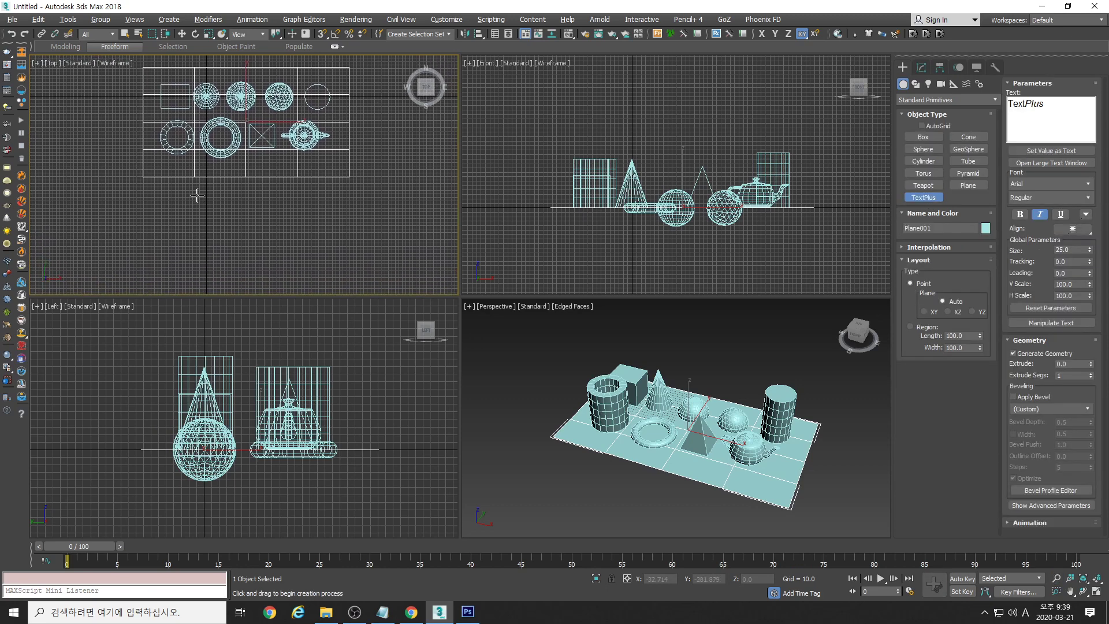
left_click_drag(170, 199, 318, 243)
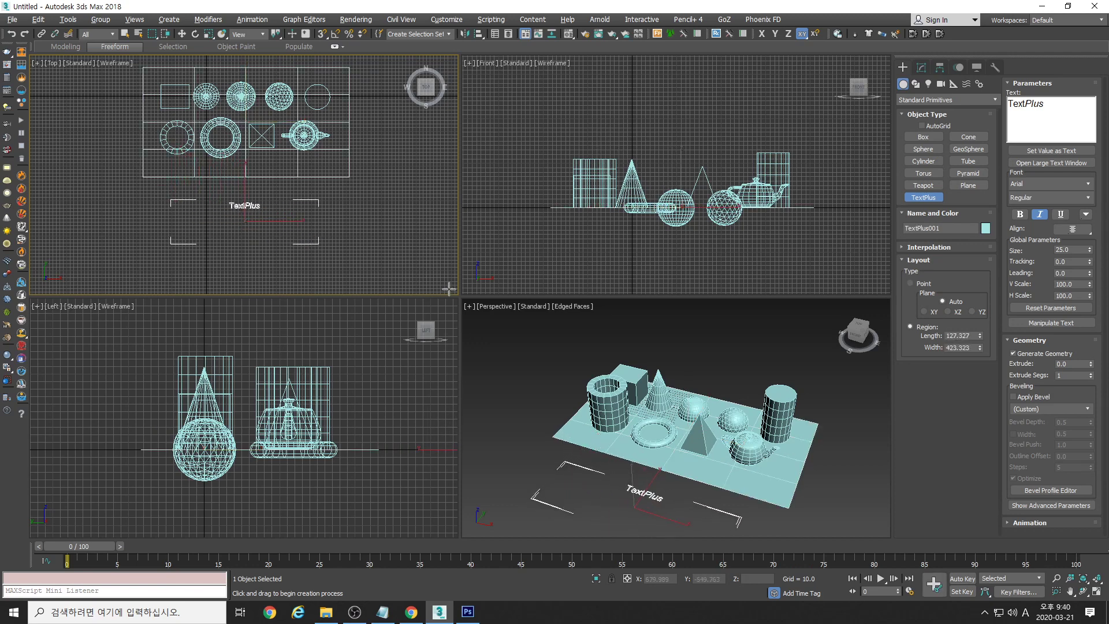
Delete the TextPlus object in front of the plane
left_click_drag(1063, 104, 999, 106)
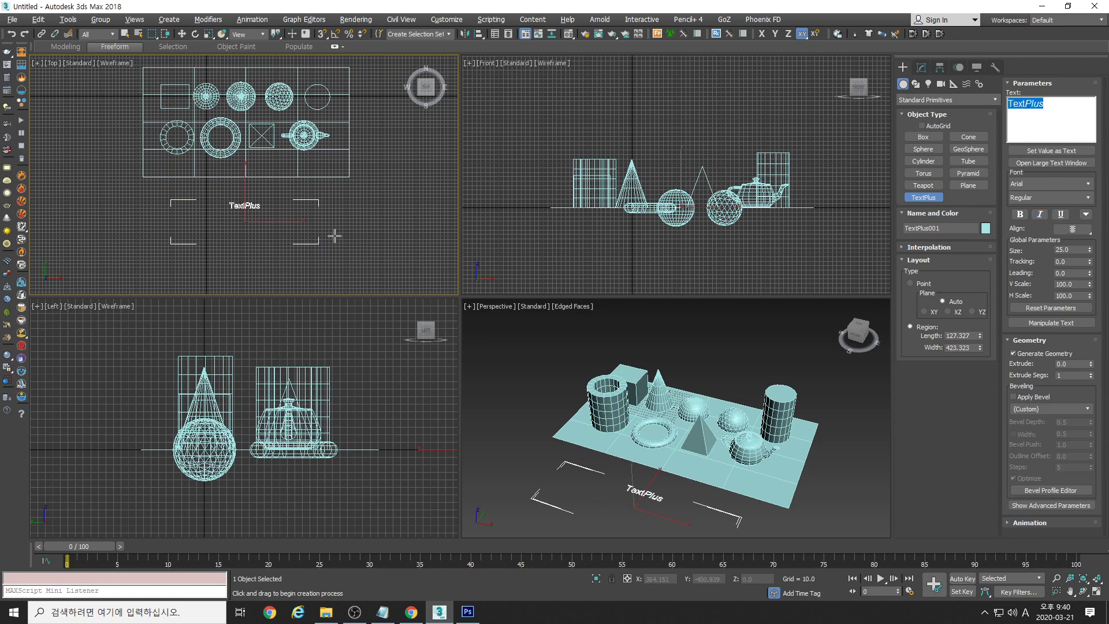
key("w")
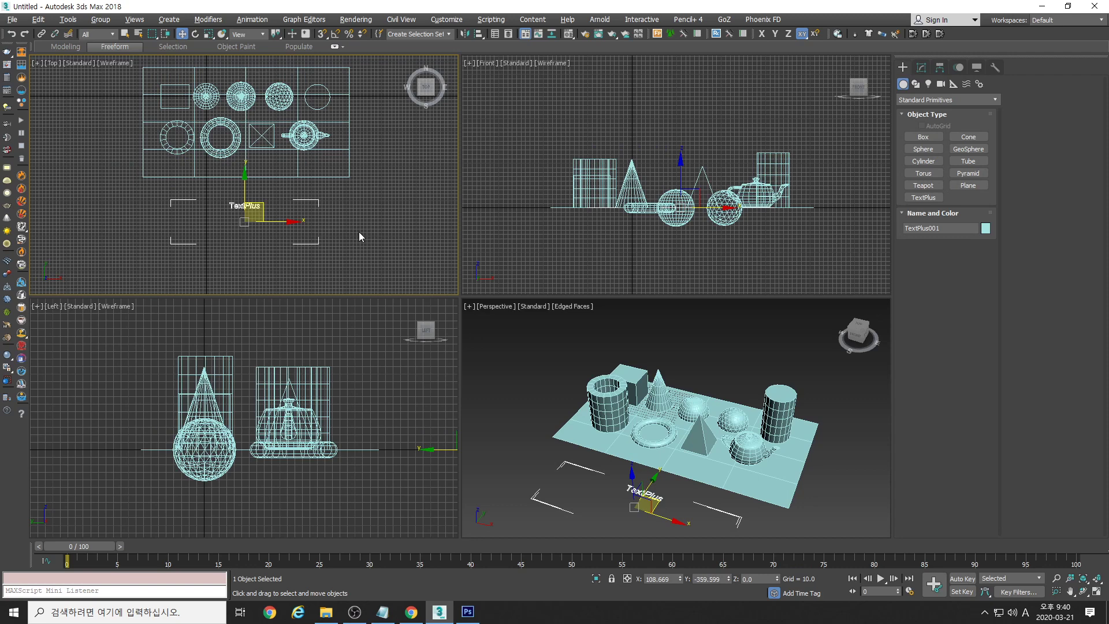
key("Delete")
Fit the whole scene in all four viewports, and zoom each one out to leave plenty of free space around the primitives
key("ctrl+shift+z")
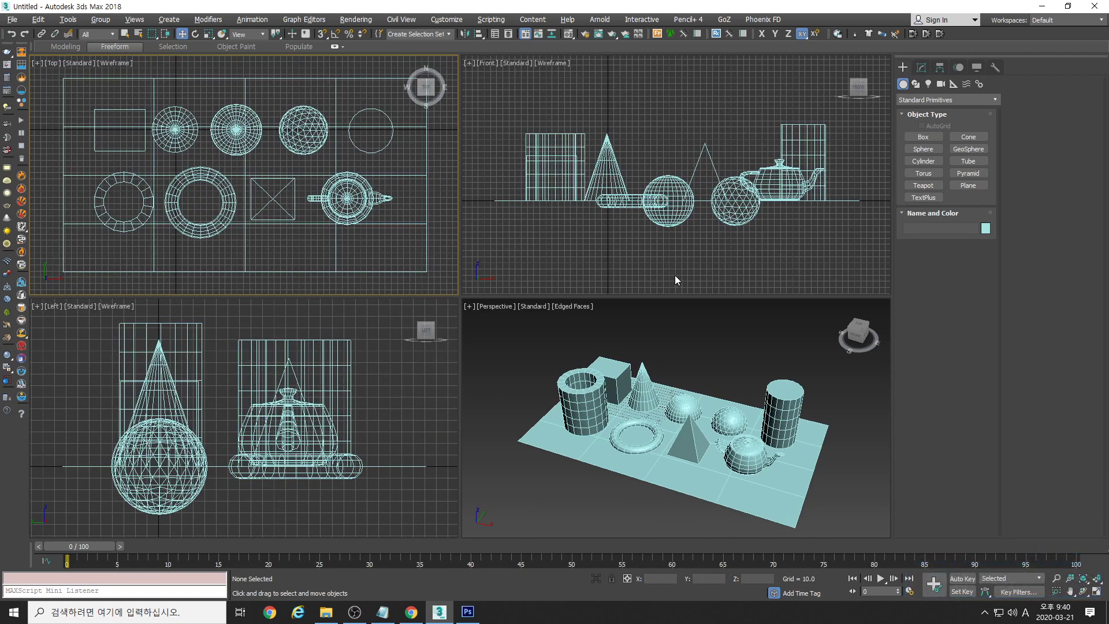
key("alt+z")
left_click_drag(670, 144, 673, 271)
left_click_drag(259, 140, 265, 243)
left_click_drag(259, 381, 399, 475)
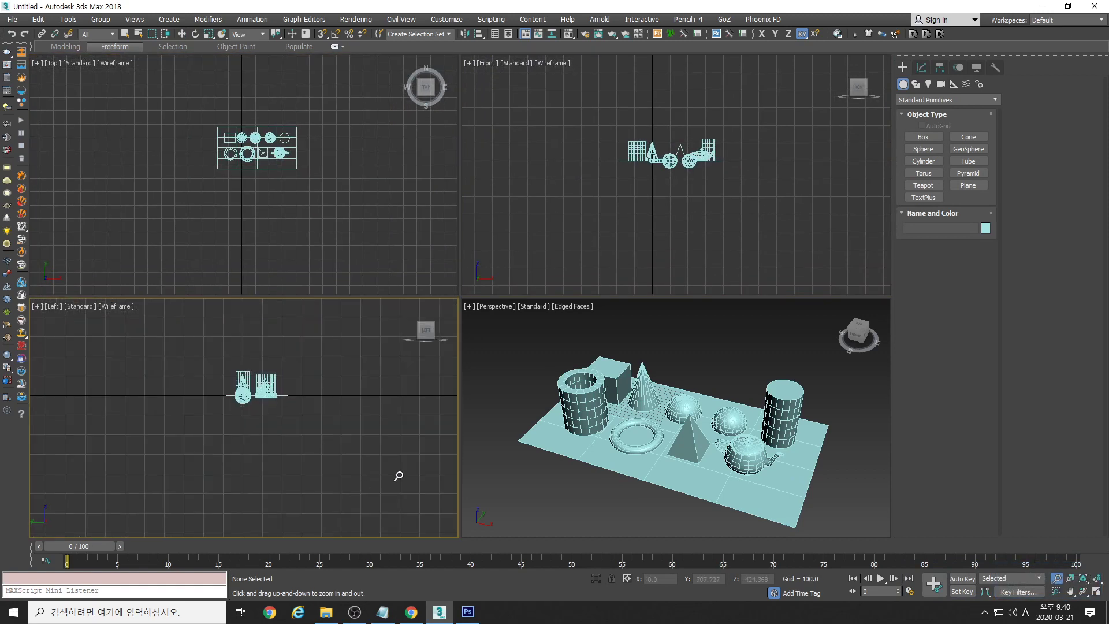
left_click_drag(680, 403, 730, 478)
middle_click_drag(700, 433, 746, 396)
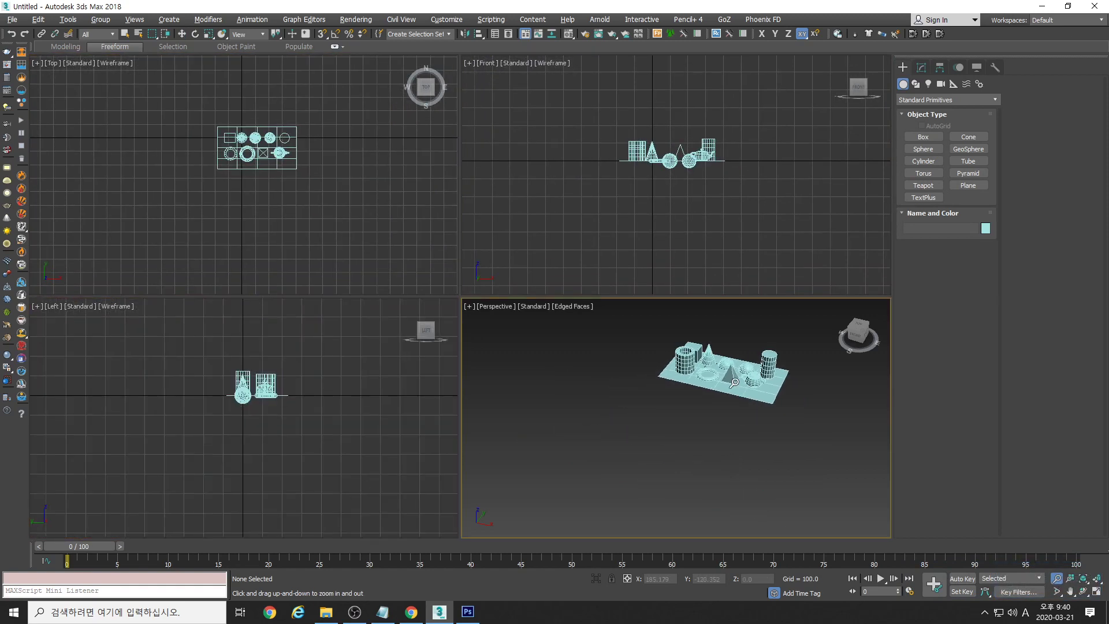
mouse_move(732, 386)
left_mouse_down()
mouse_move(710, 320)
mouse_move(731, 385)
left_mouse_up()
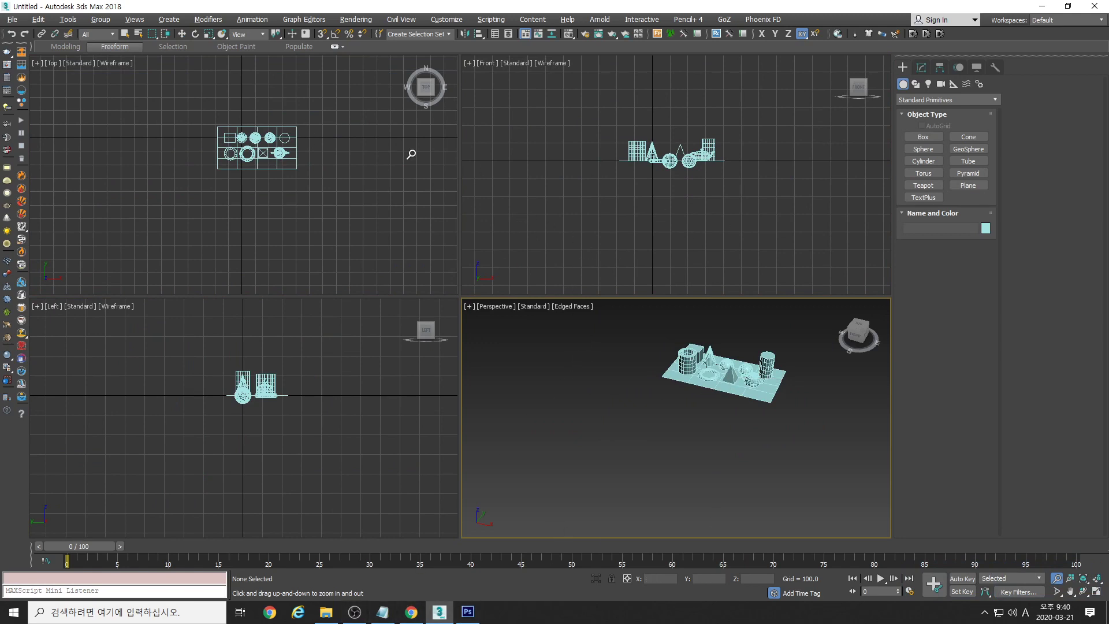
right_click(370, 173)
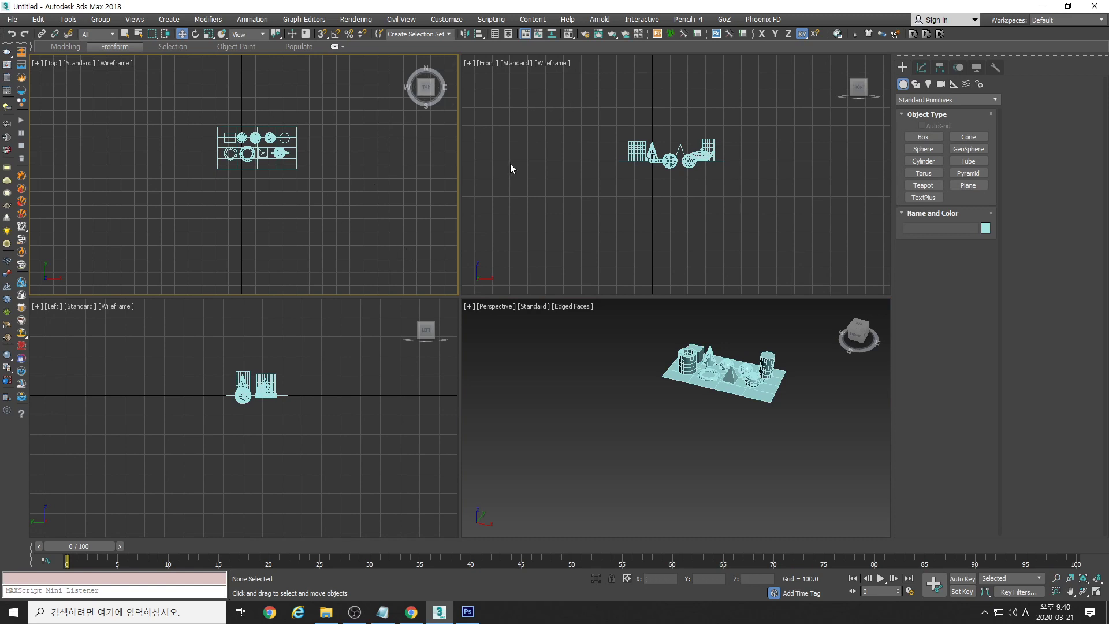
Fit the primitives in all four viewports, and toggle the Perspective viewport between full size and the four-view layout
right_click(397, 163)
key("ctrl+shift+z")
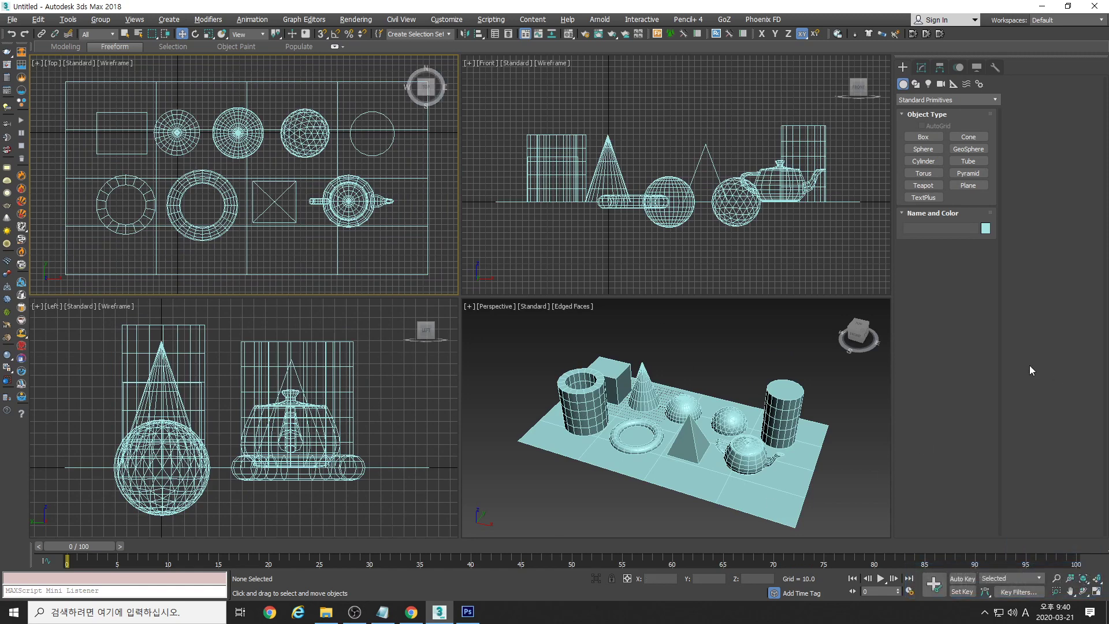
left_click(665, 347)
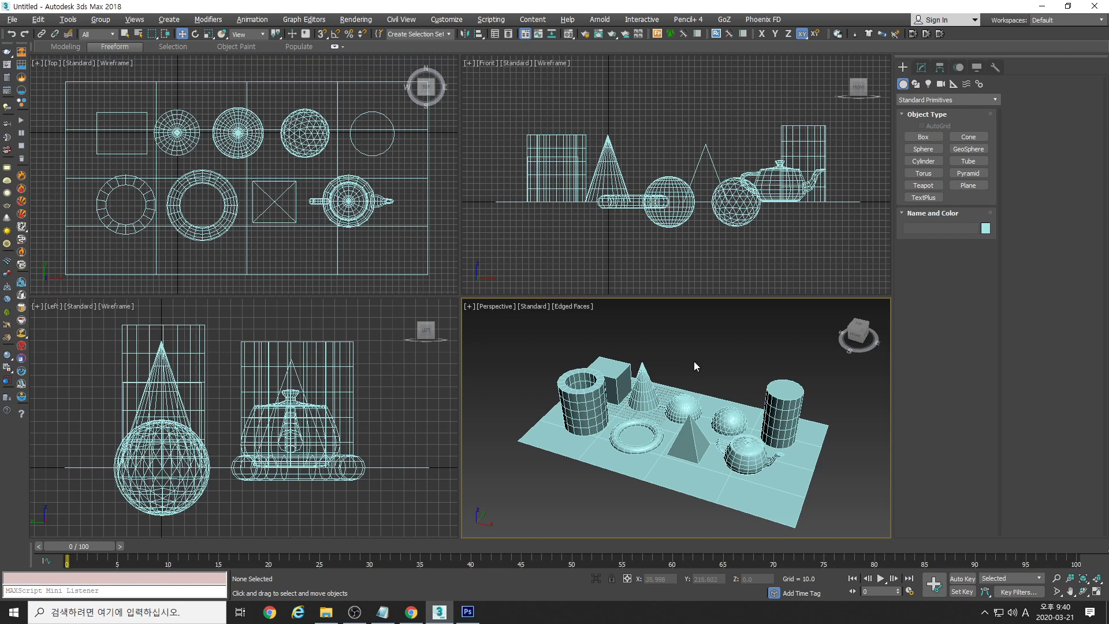
key("alt+w")
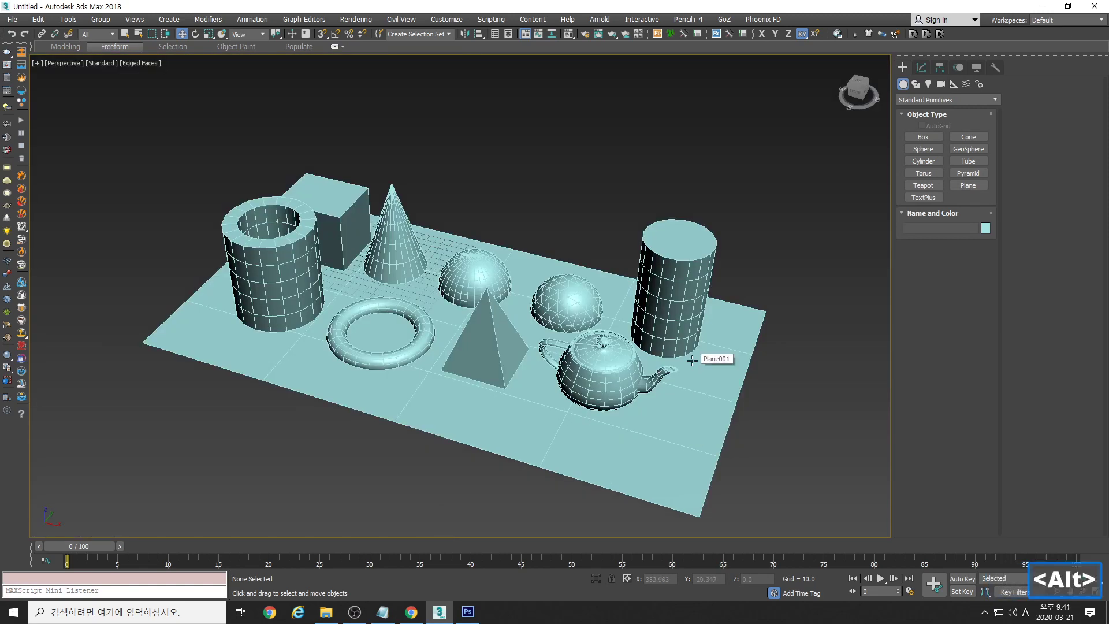
key("alt+w")
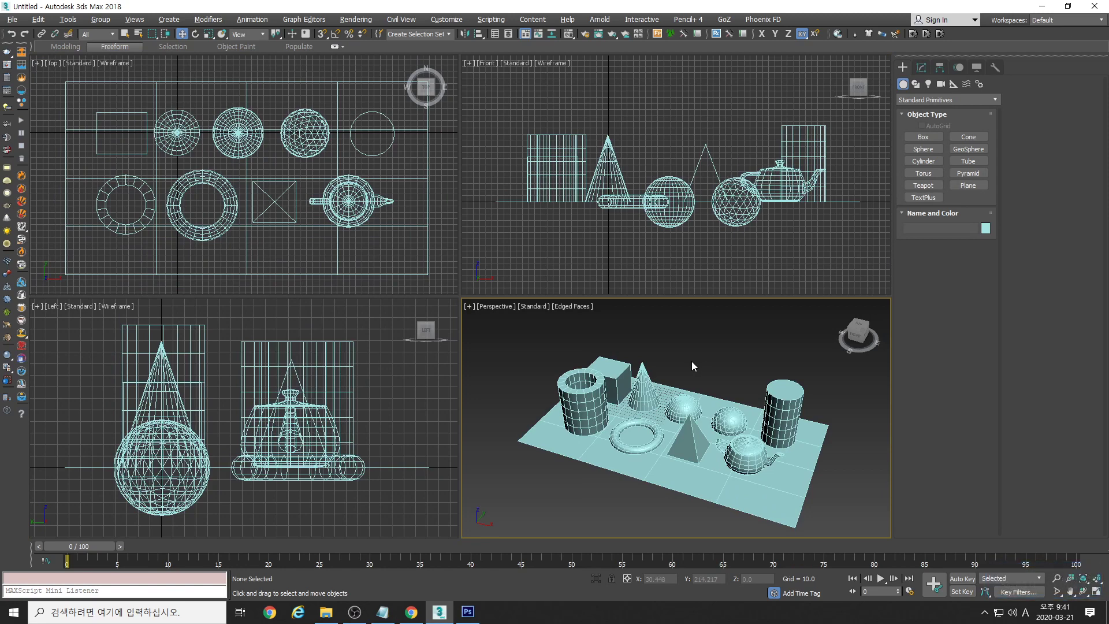
key("alt+w")
key("alt+w")
key("alt+w")
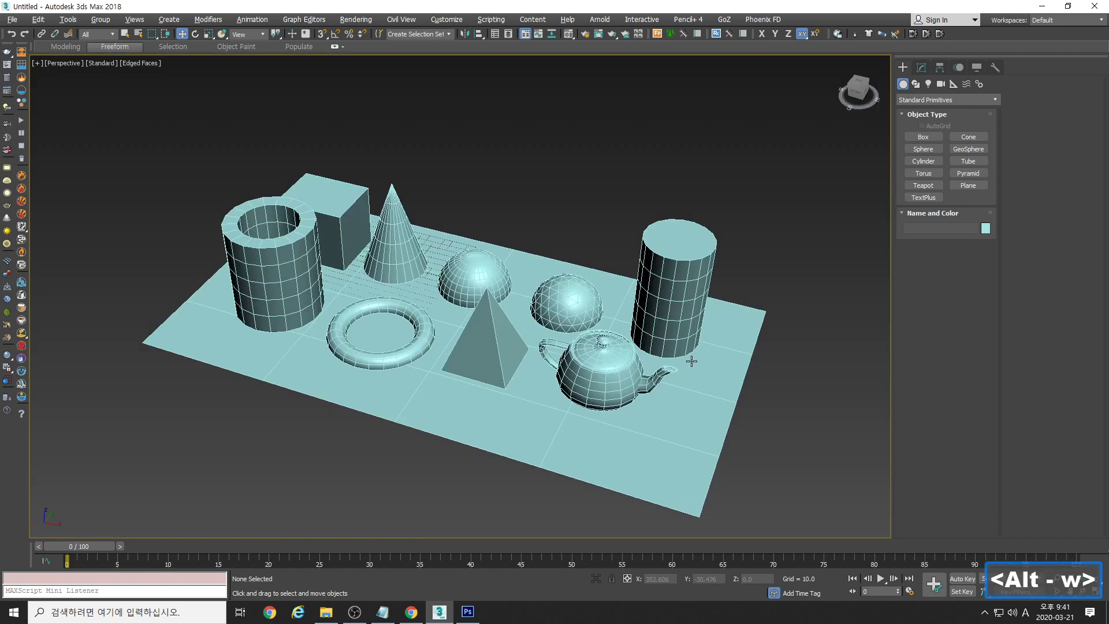
key("alt+w")
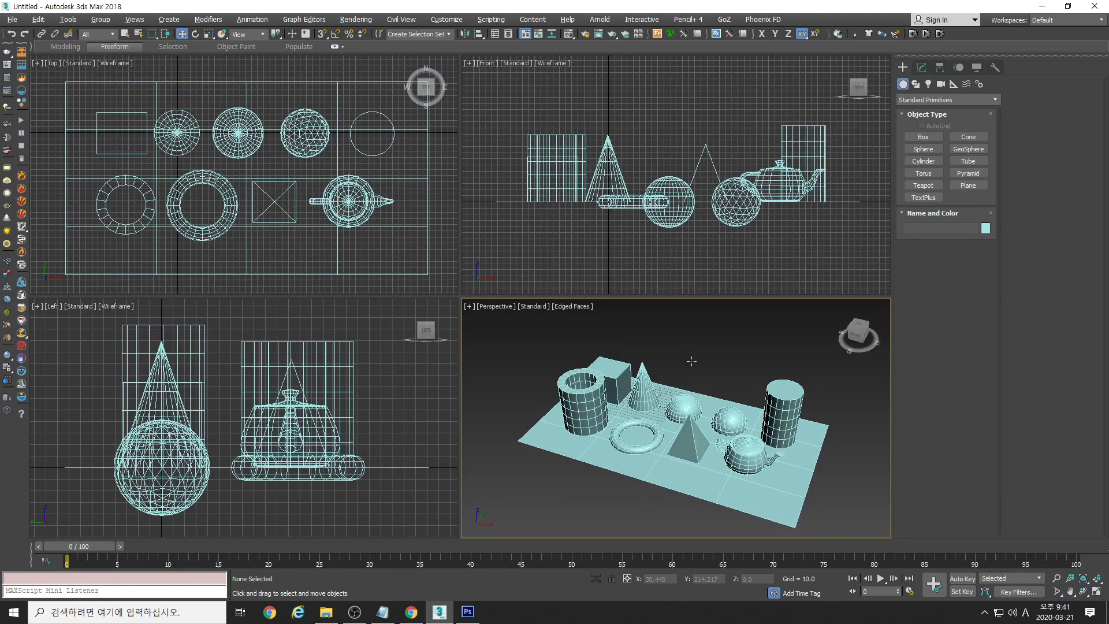
Switch to the Notepad notes and add the heading "Hotkeys" above the Wireframe Mode/Shade Mode line
left_click(382, 612)
left_click_drag(759, 276, 829, 455)
left_click_drag(653, 33, 820, 49)
left_click(520, 164)
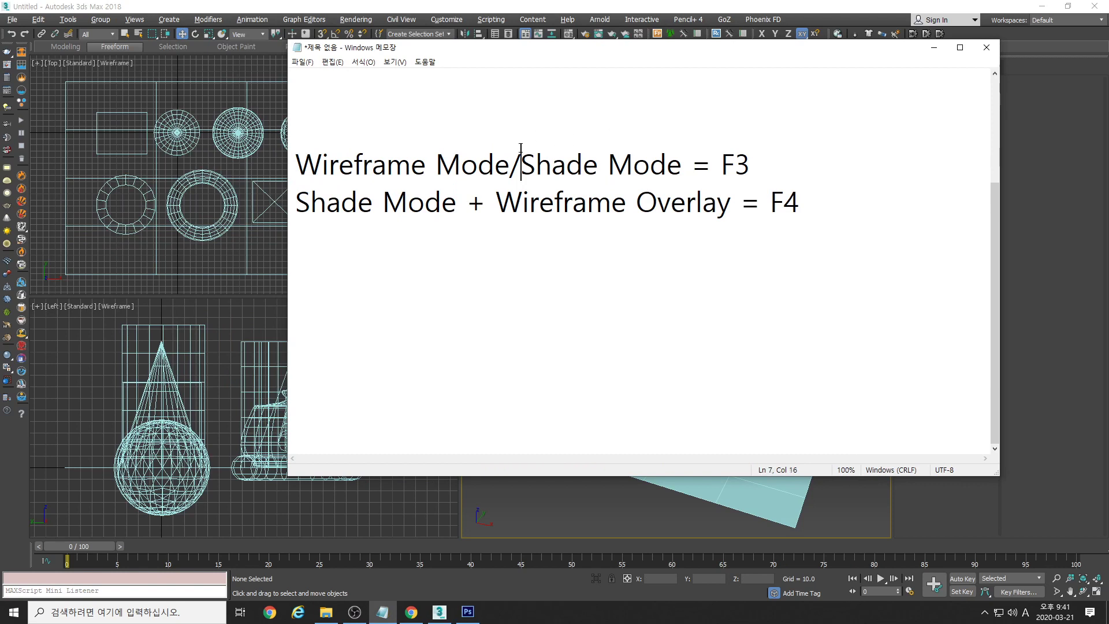
left_click(521, 147)
type("Hoi")
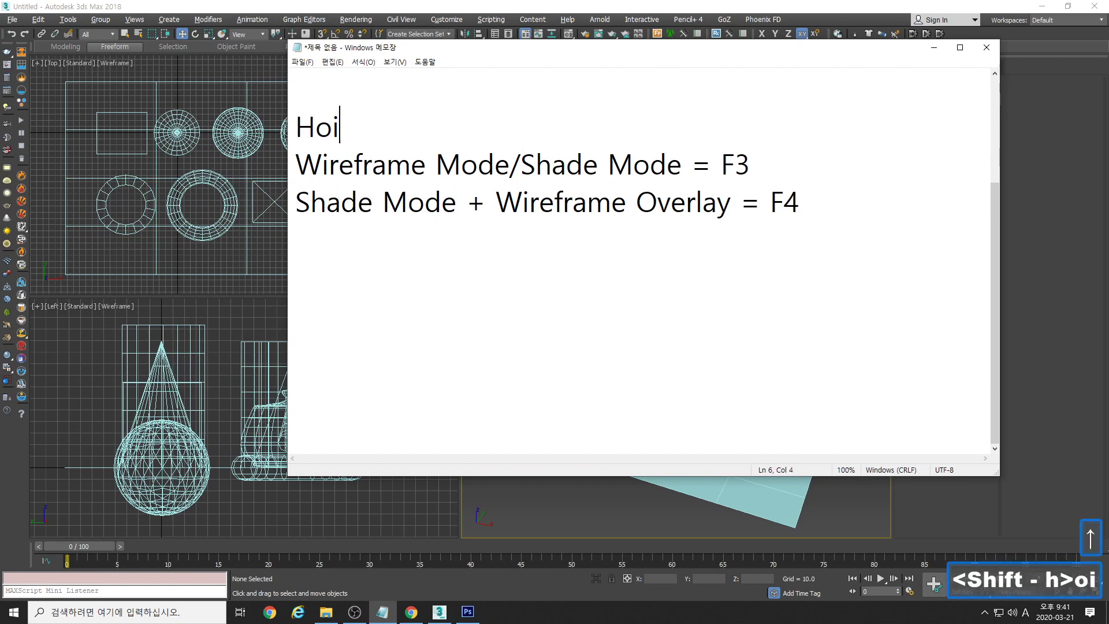
key("BackSpace")
type("tkey")
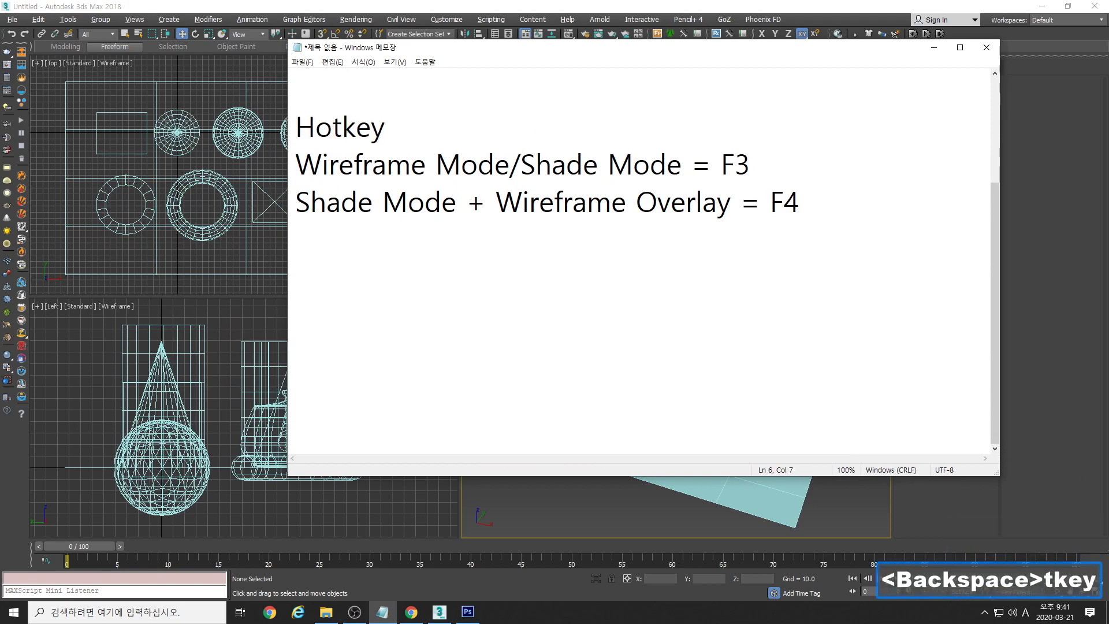
type("s")
Add the line "MMB = Panning Viewport" below the Shade Mode + Wireframe Overlay entry in the notes
left_click(883, 203)
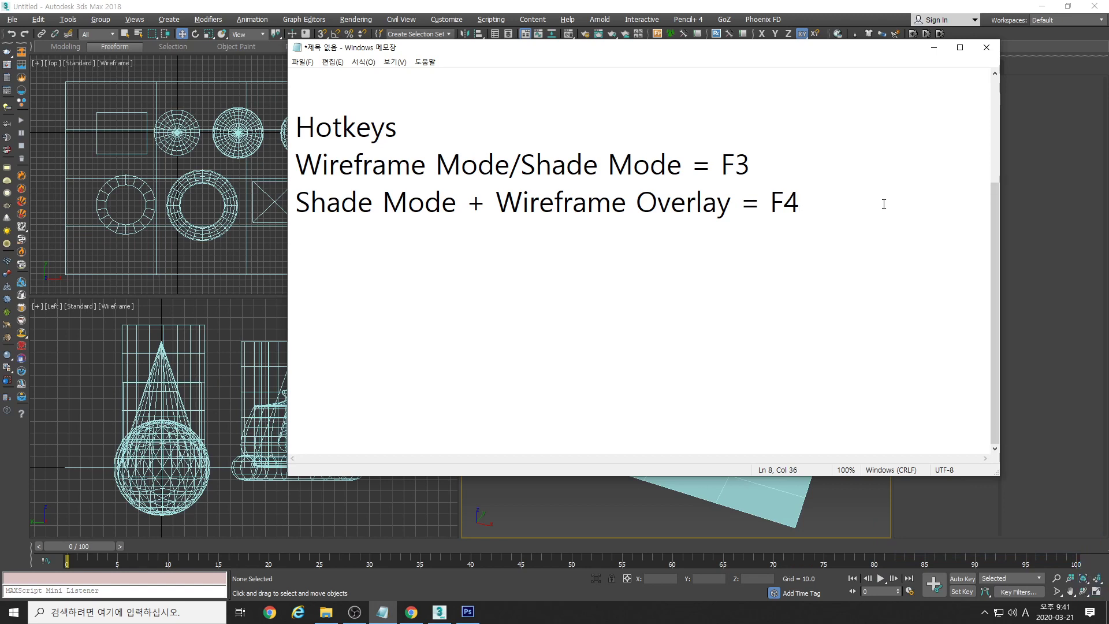
key("Return")
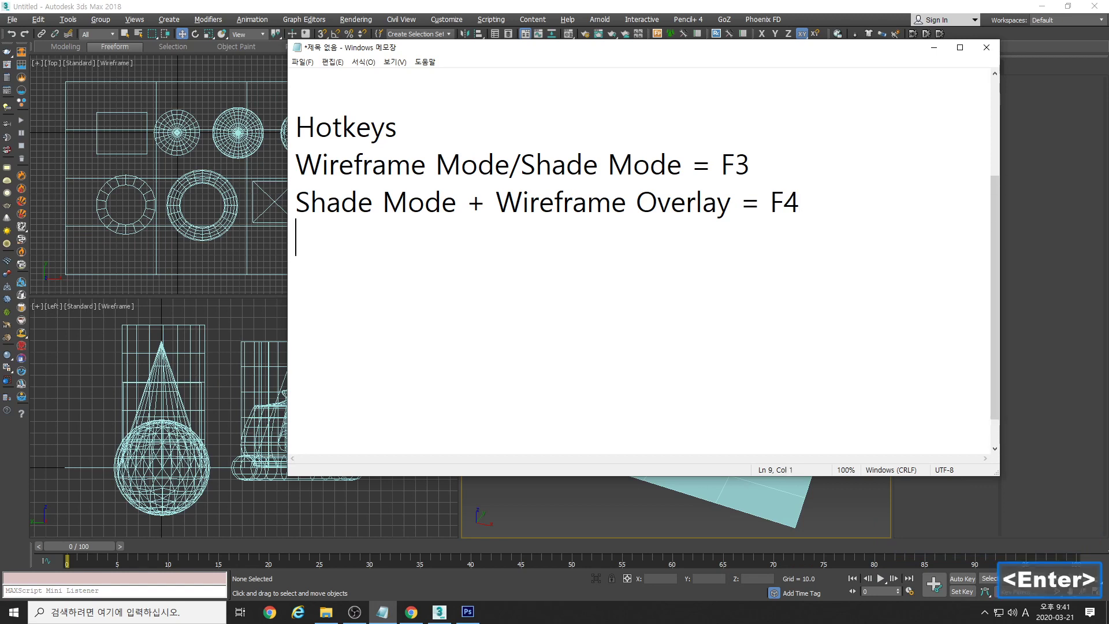
key("shift")
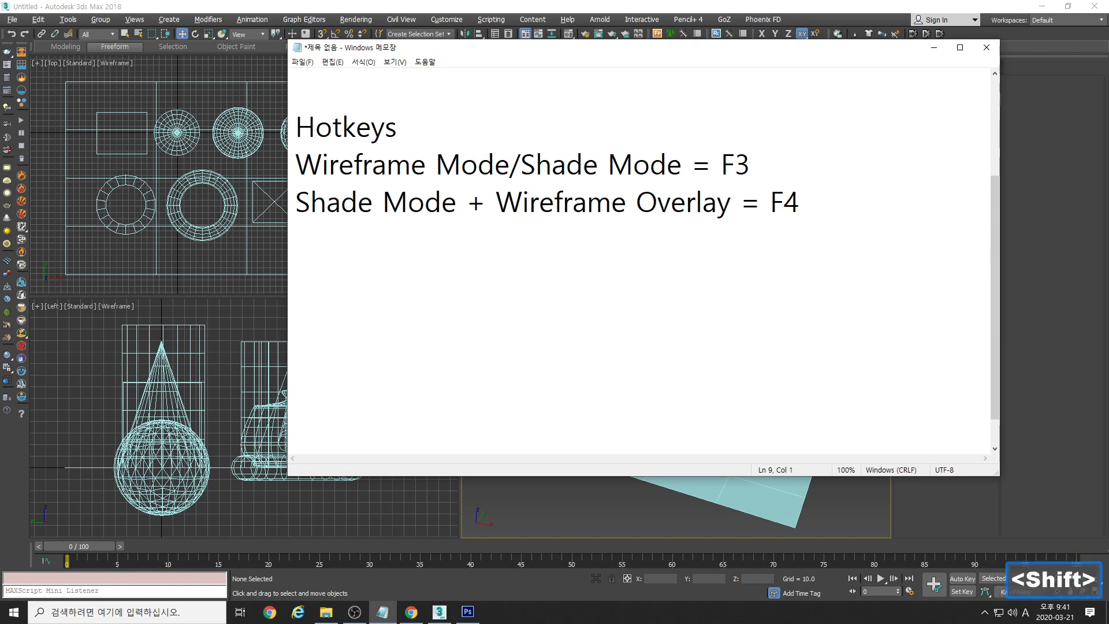
type("MB")
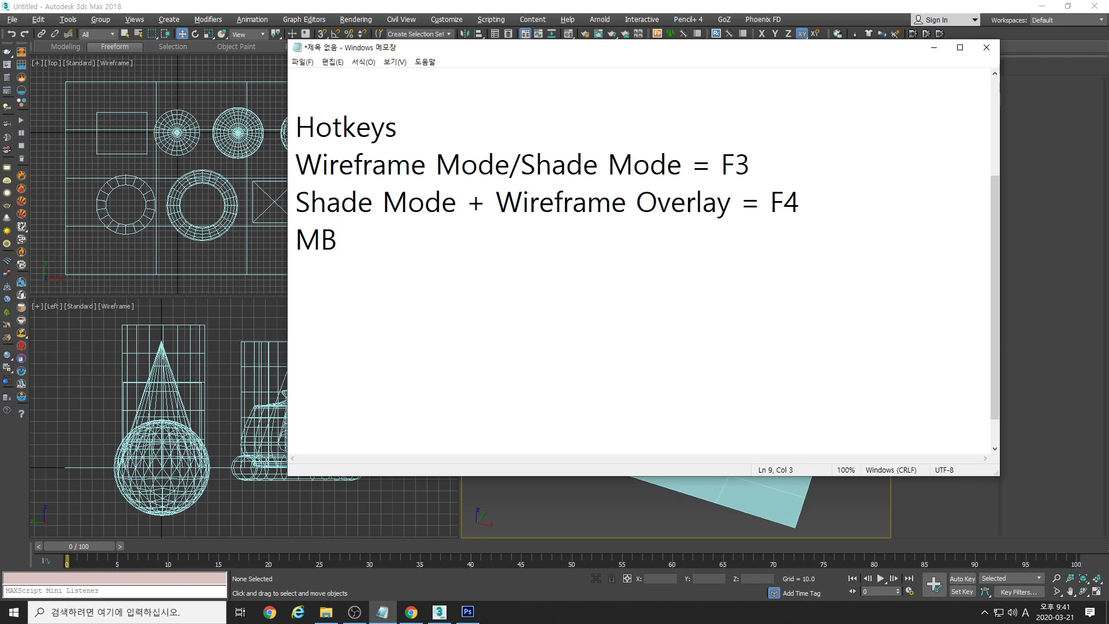
key("Left")
type("M")
key("End")
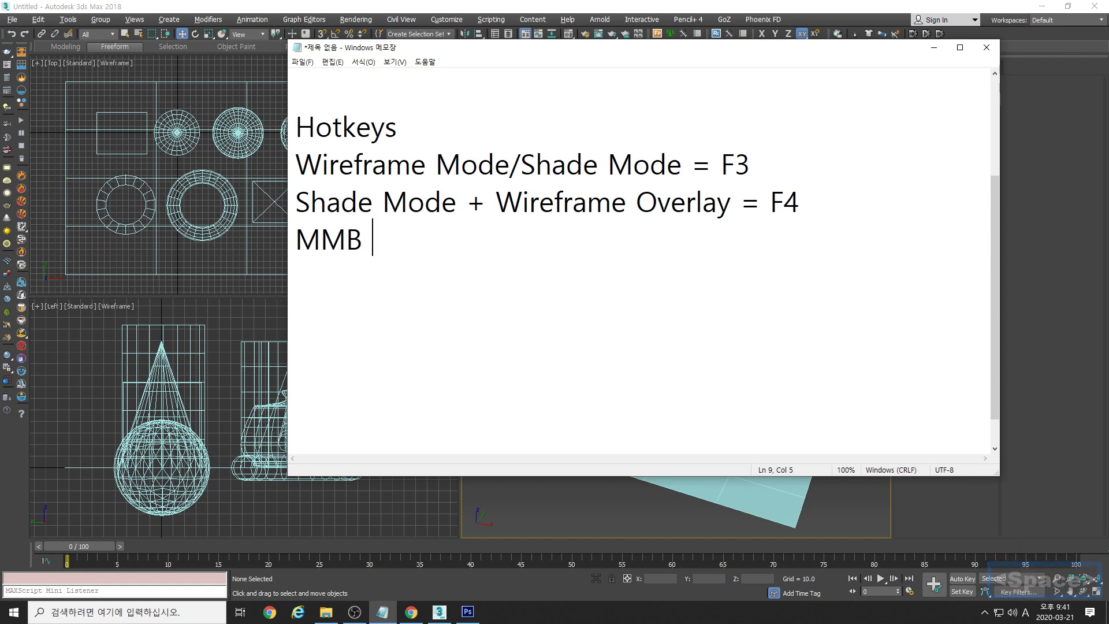
type("= ")
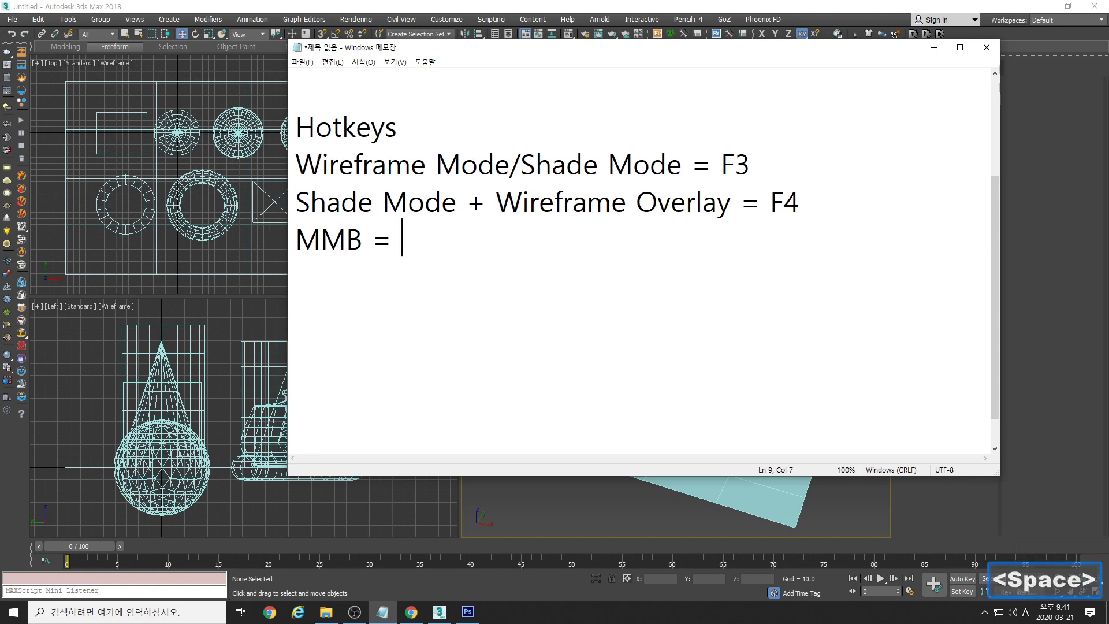
type("P")
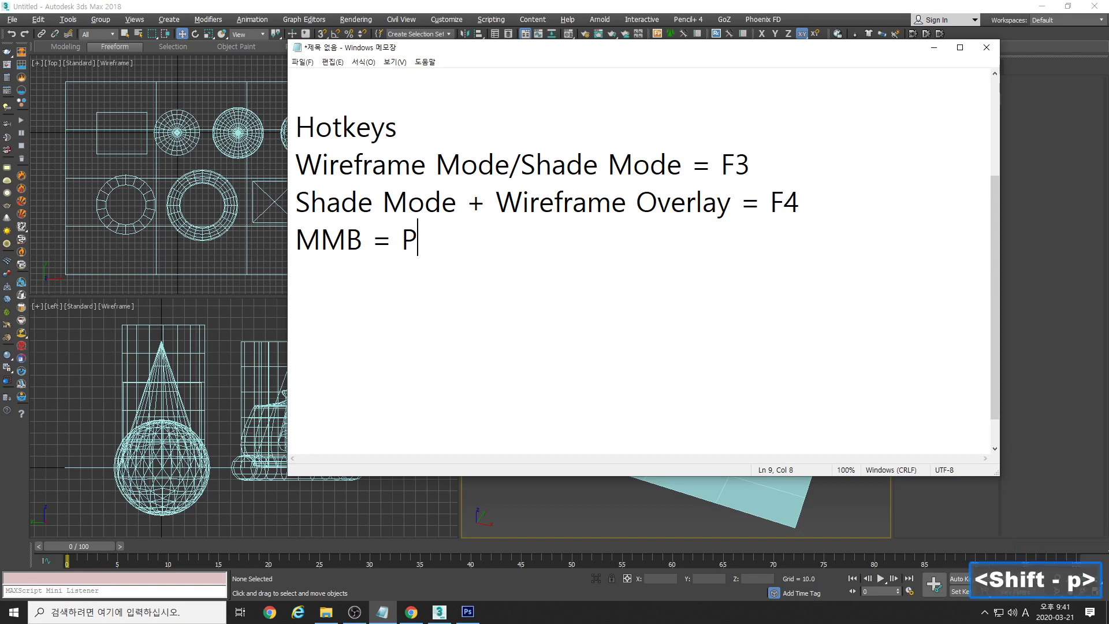
type("anning ")
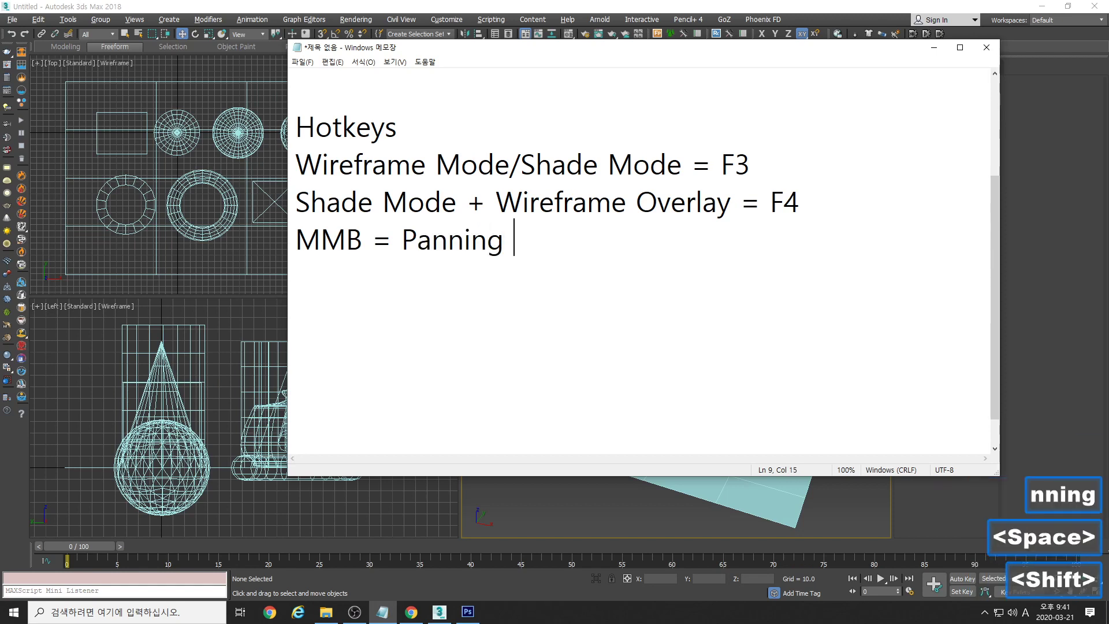
type("Mo")
key("BackSpace")
key("BackSpace")
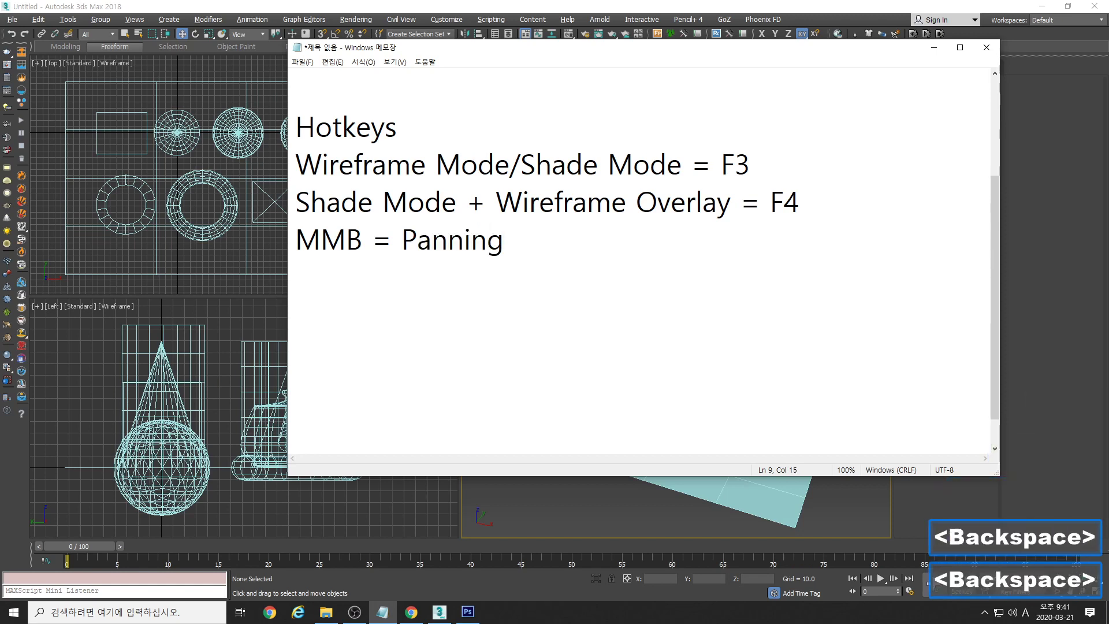
type("Viewport")
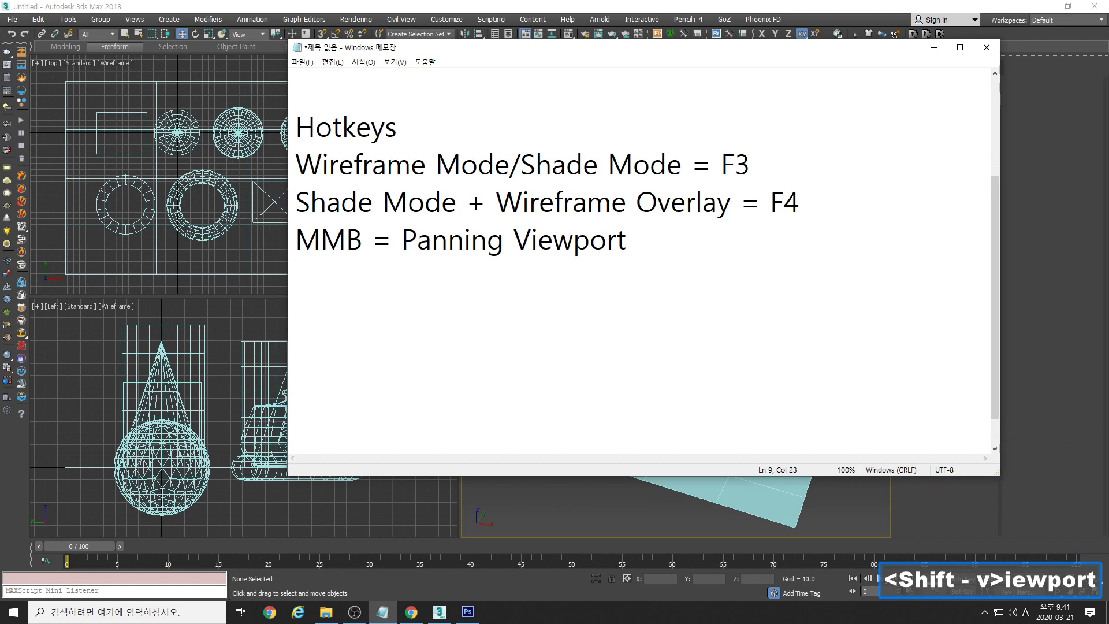
Add the line "ALT + MMB = Rotate Viewport" below the panning entry in the notes
key("Return")
type("A")
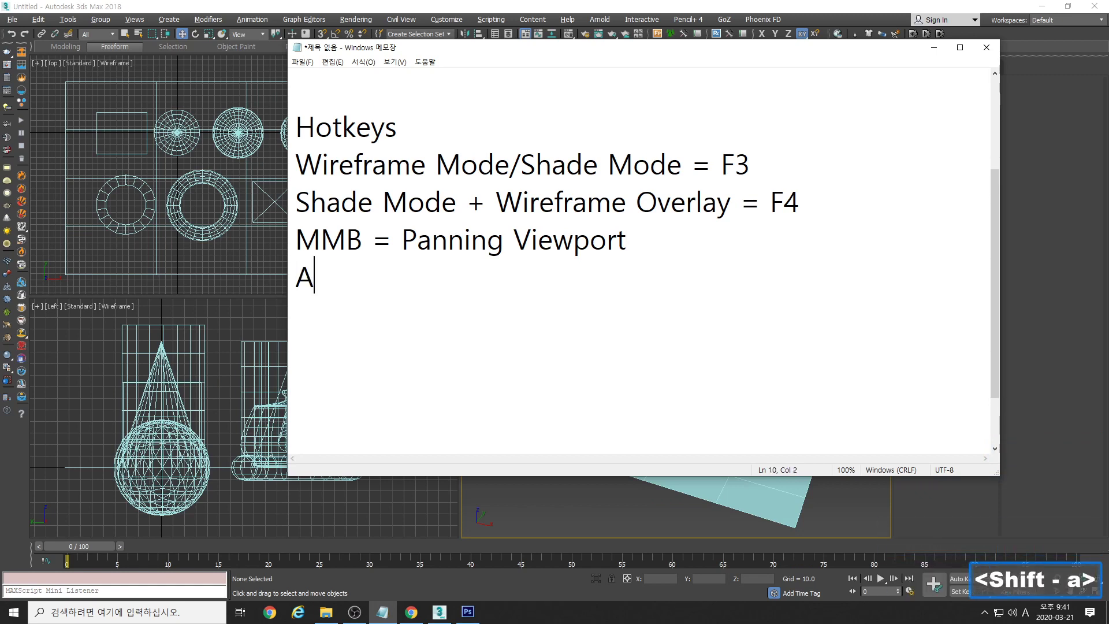
type("LT + MMD")
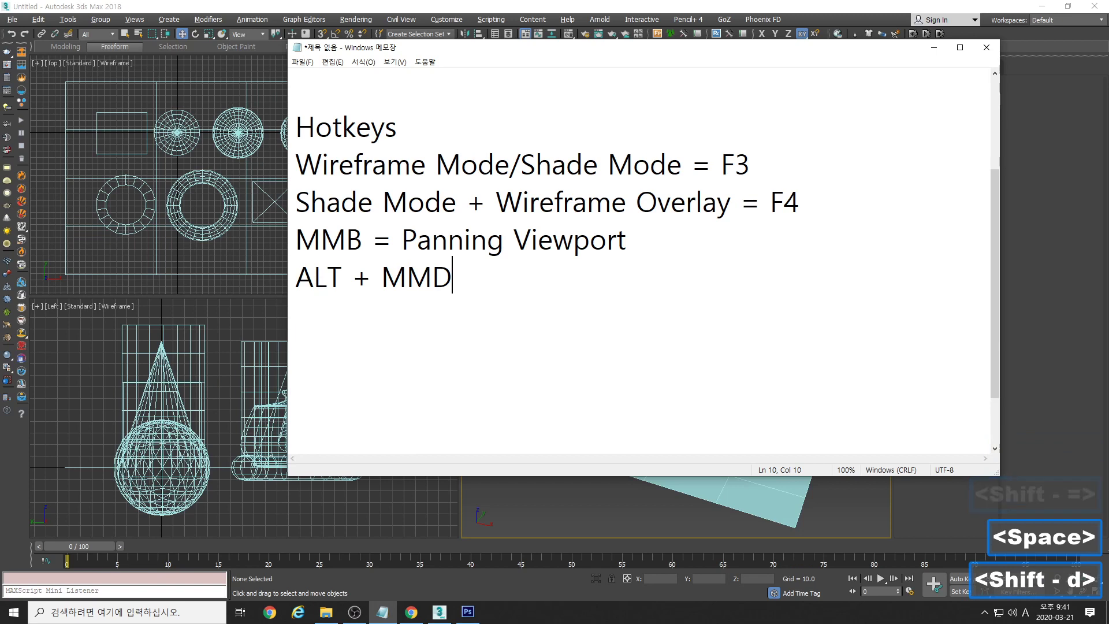
key("BackSpace")
type("B +")
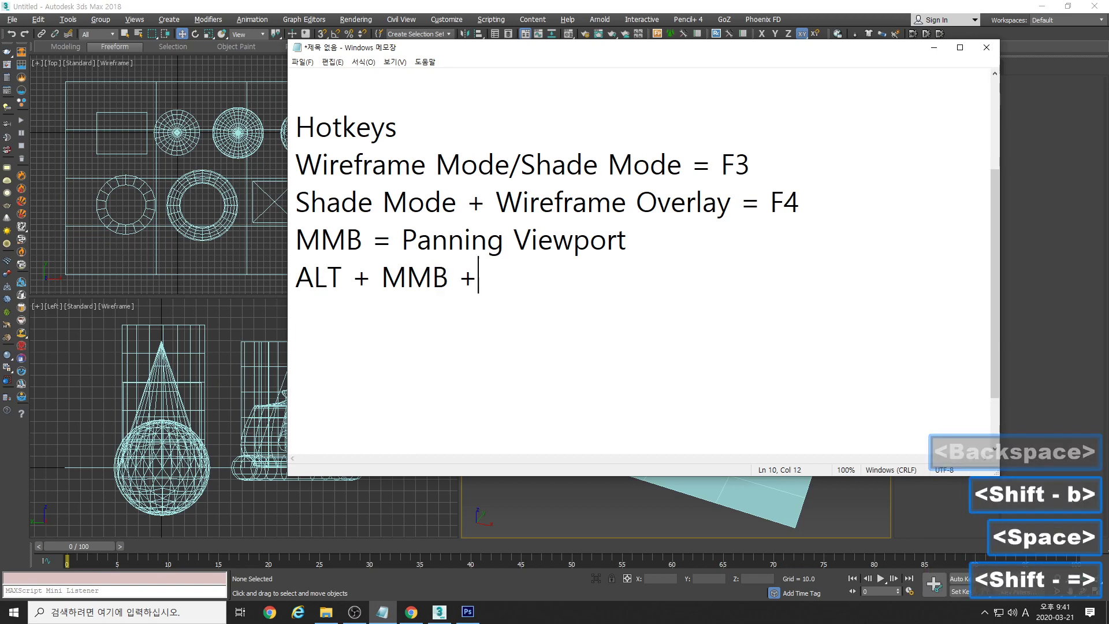
key("BackSpace")
type("= ")
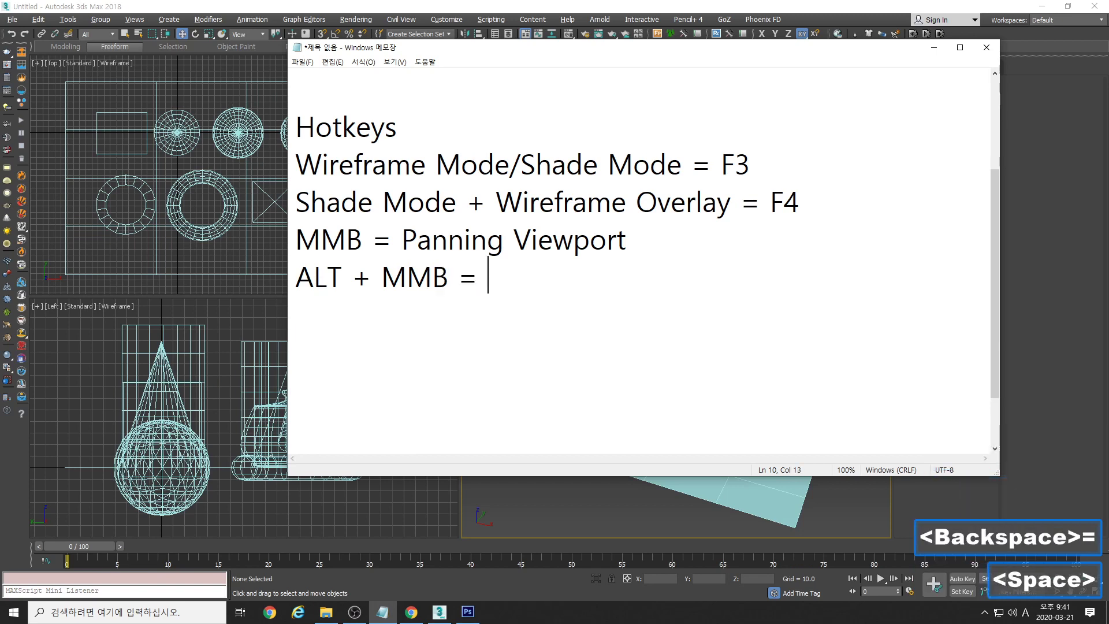
type("Rot")
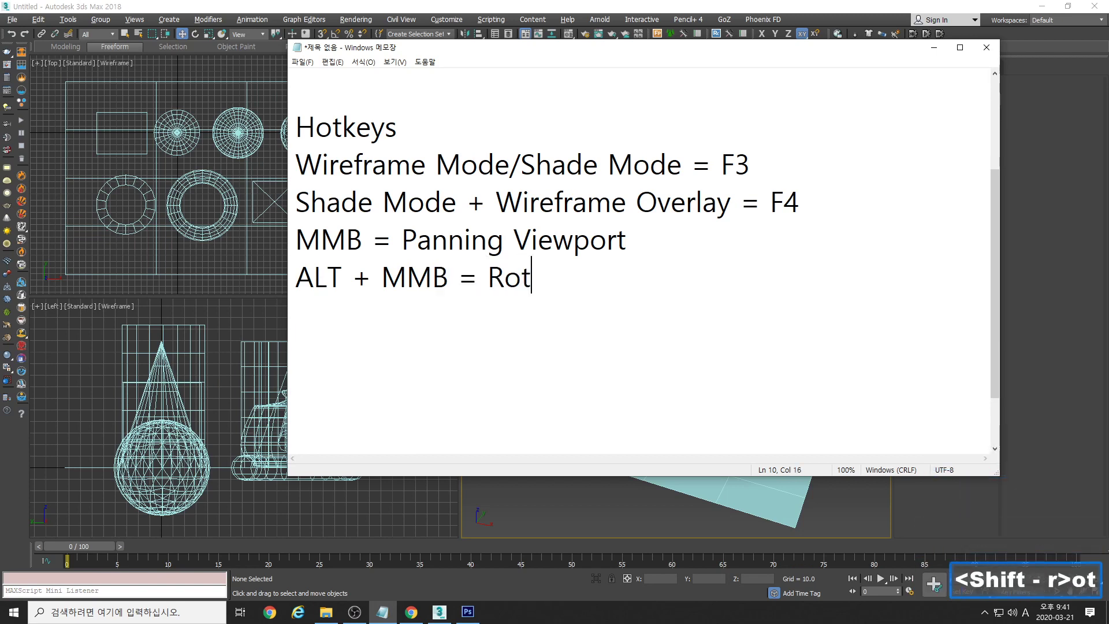
type("ate Viewport")
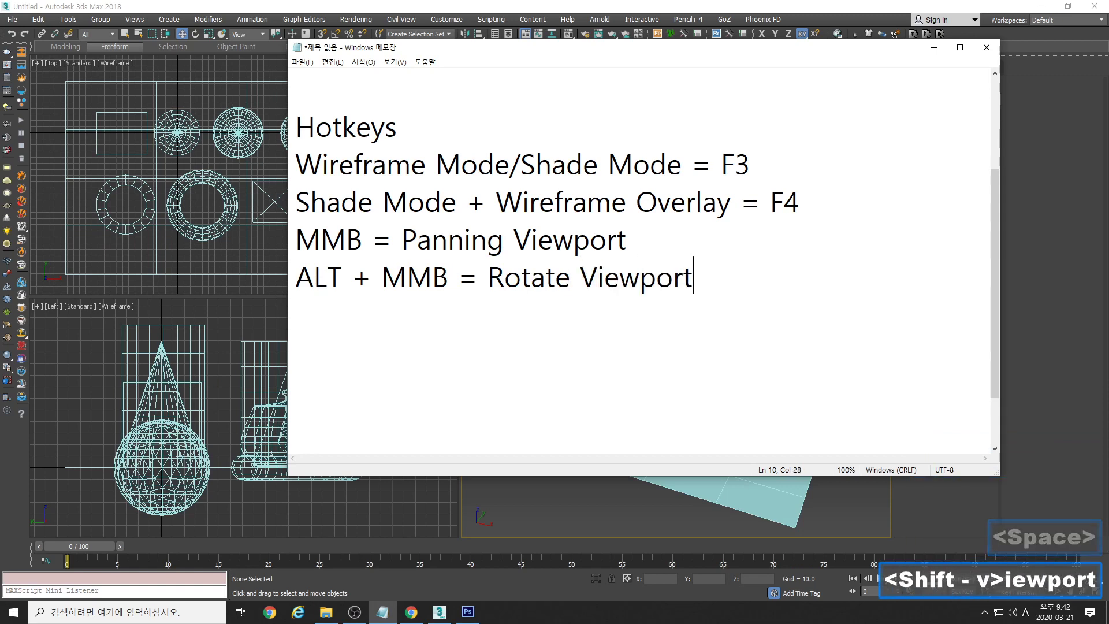
Begin another hotkey line with "ALT + CTR" below the Rotate Viewport entry in the notes
key("Return")
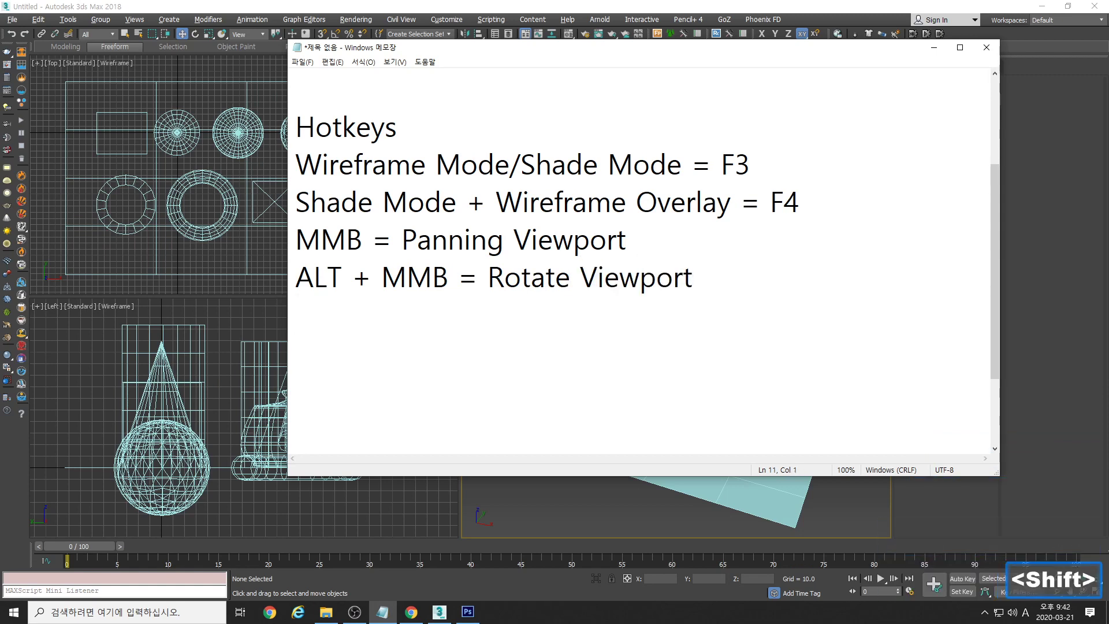
type("LAT")
key("BackSpace")
key("BackSpace")
key("BackSpace")
type("A")
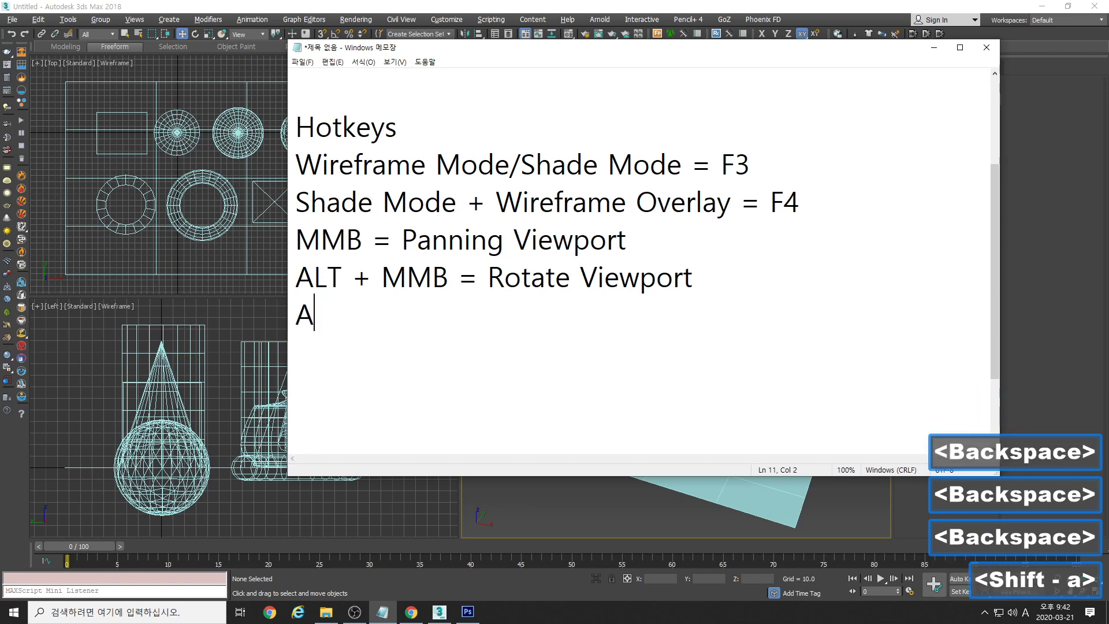
type("LT + CTR")
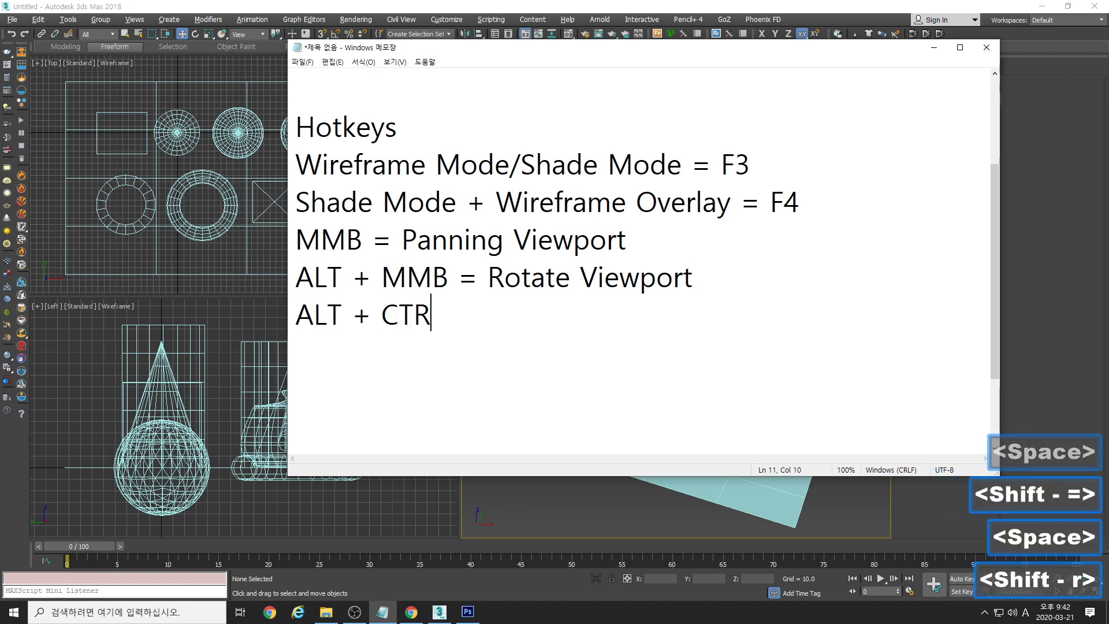
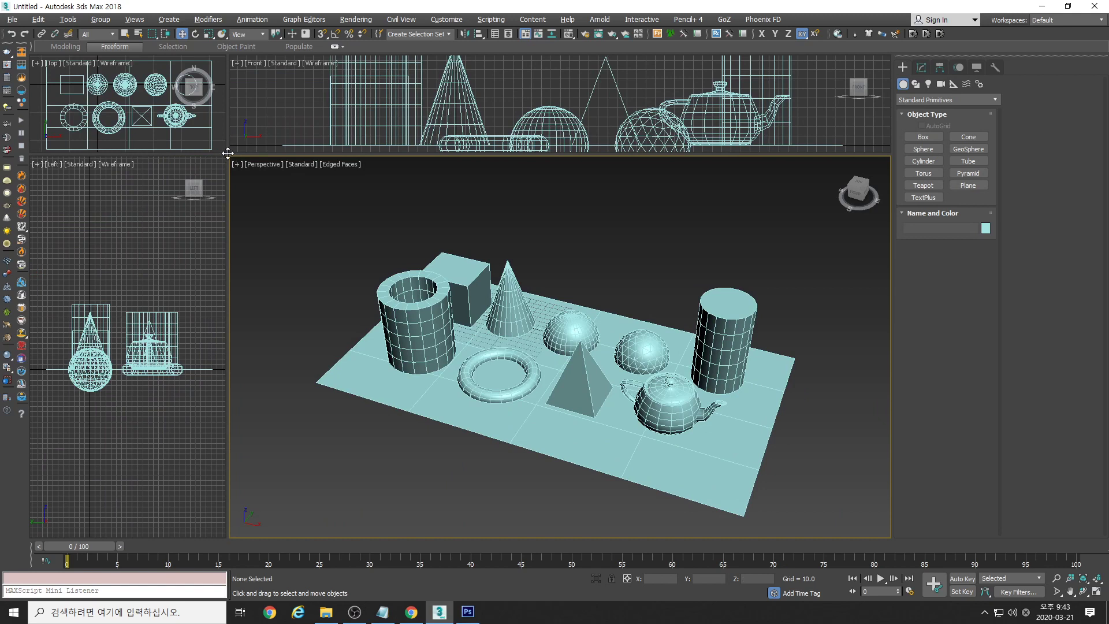
Shift the shared corner of the four viewports to resize them, and reset the viewport layout
left_click_drag(228, 152, 275, 160)
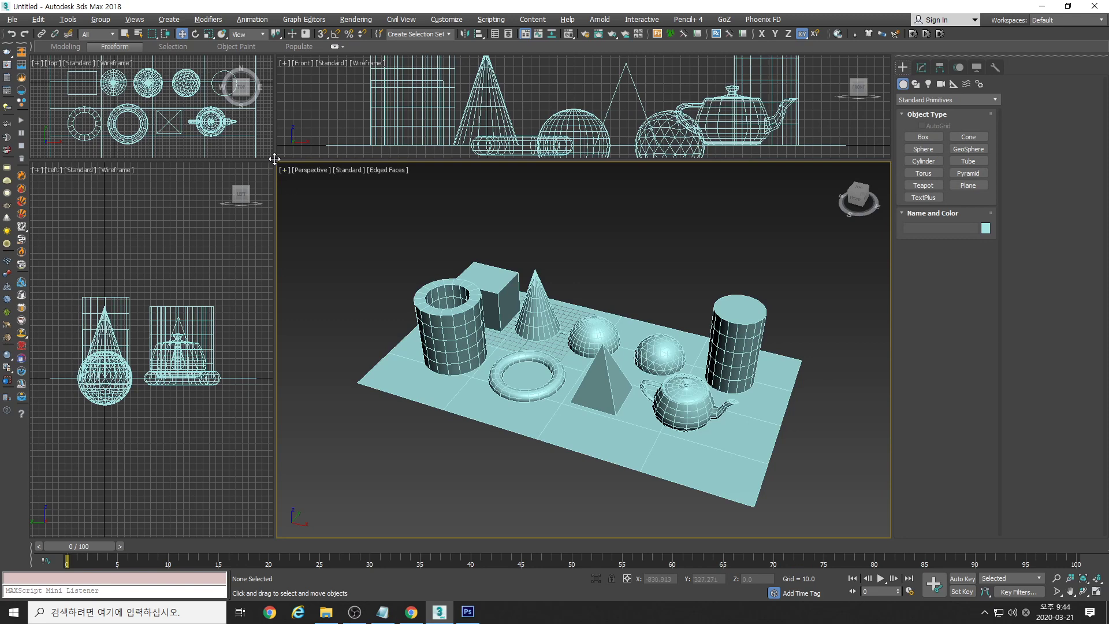
right_click(275, 159)
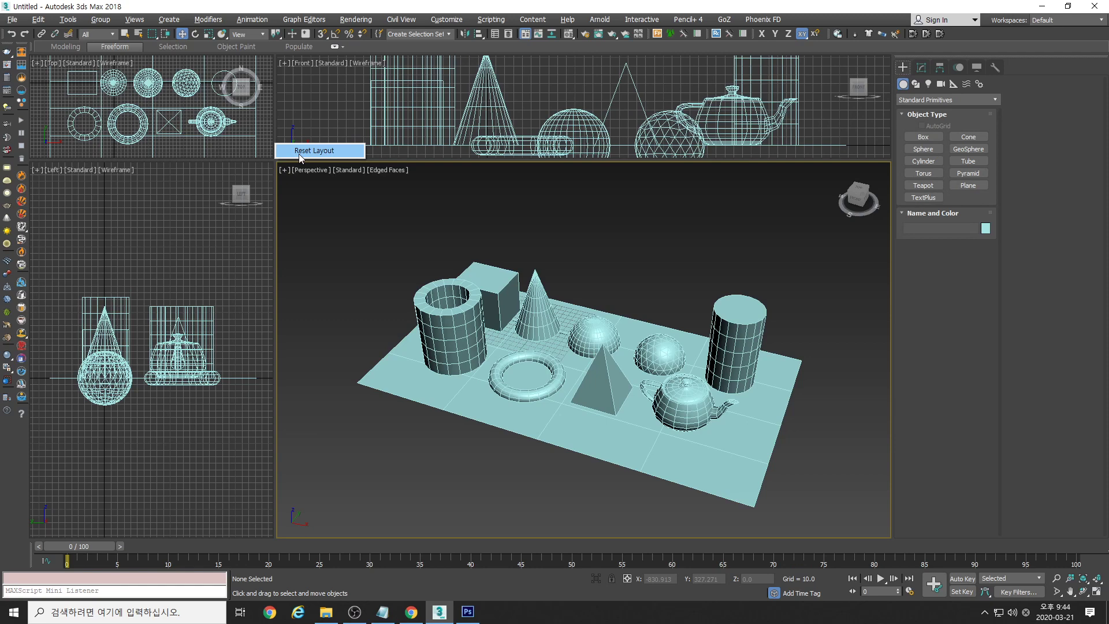
left_click(300, 152)
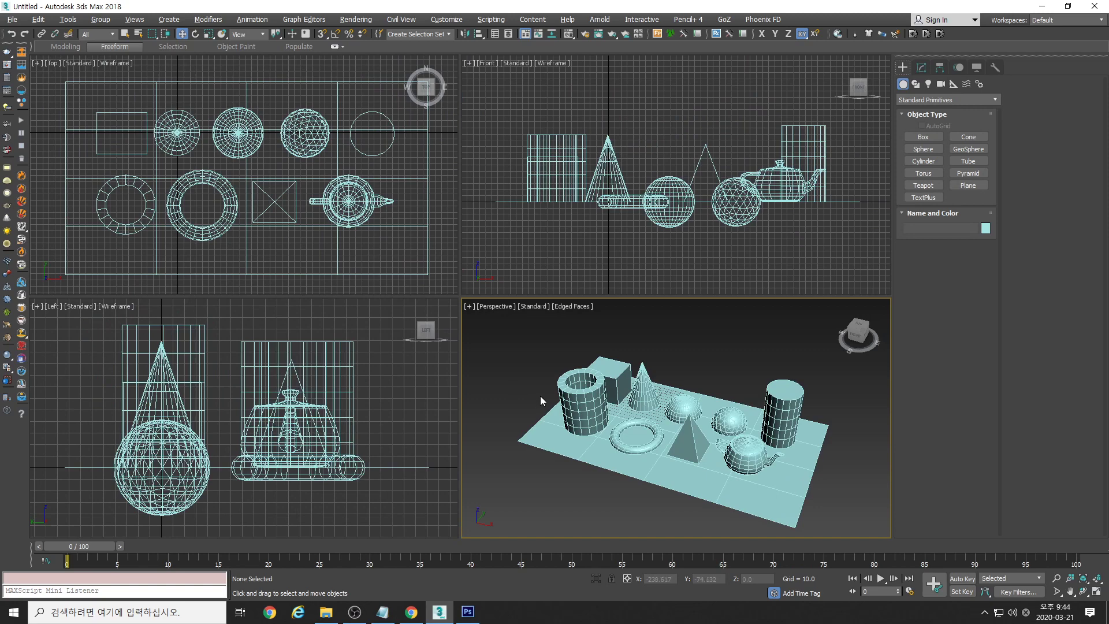
Maximize the Perspective viewport and examine the modify parameters of the box and the cone
key("alt+w")
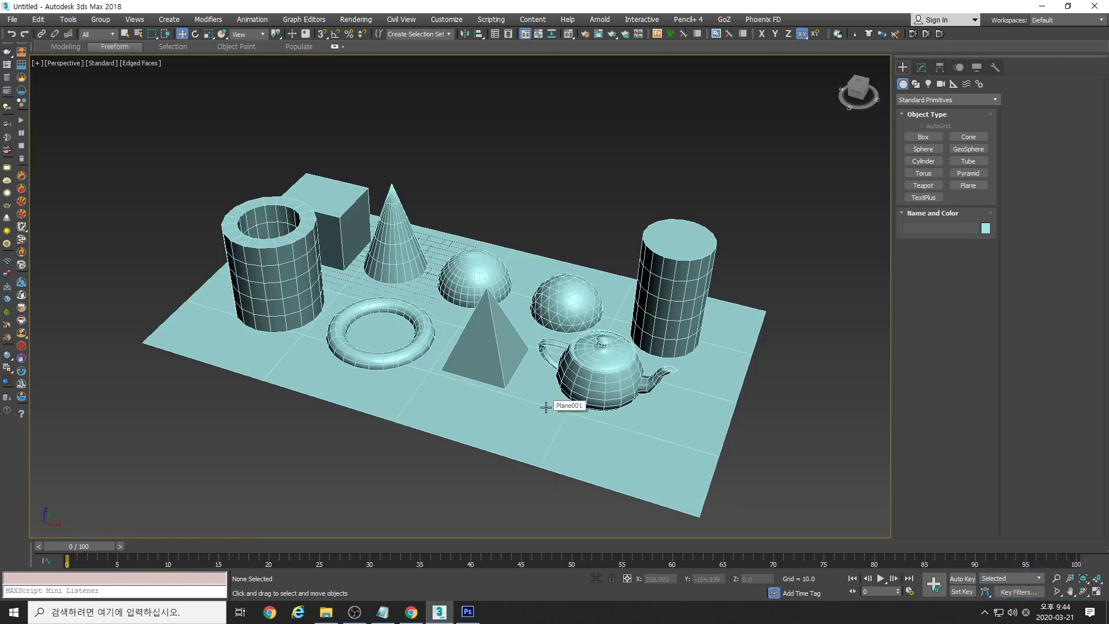
left_click(922, 68)
left_click(334, 203)
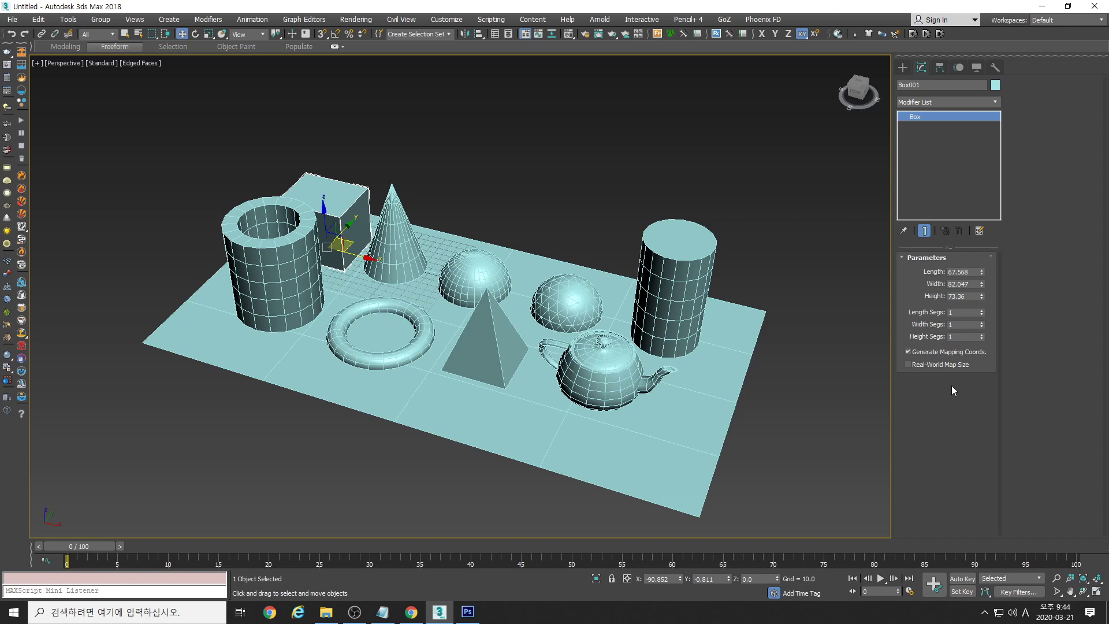
left_click(393, 219)
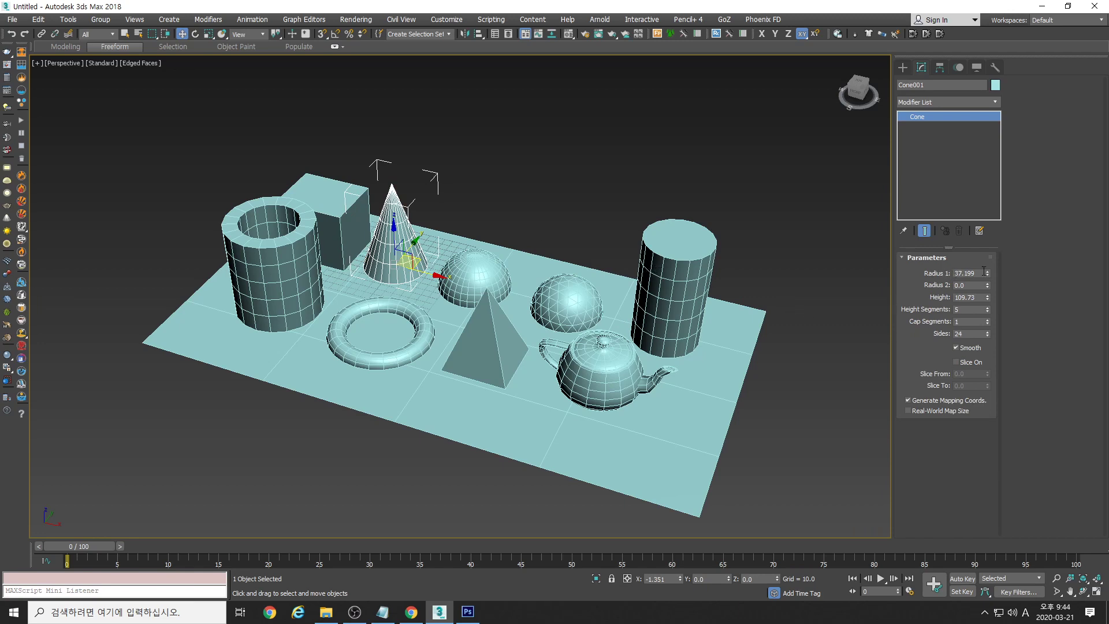
Adjust the cone's Radius 1 to about 33.1 and its Height to about 98.8, keeping Radius 2 at 0
middle_click_drag(461, 237, 514, 261)
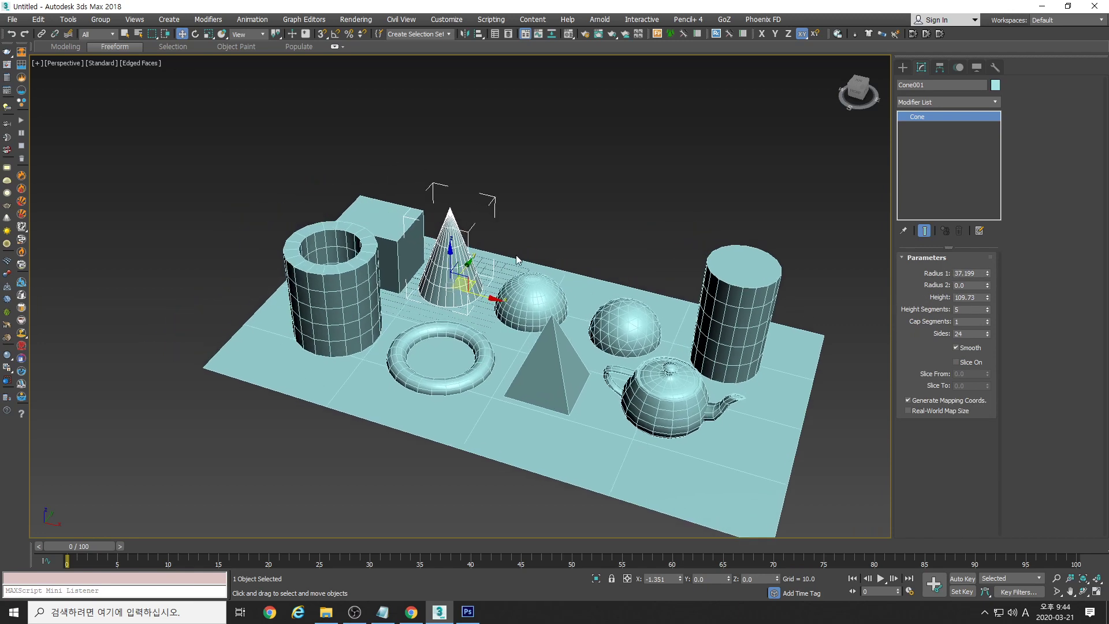
key("alt+z")
left_click_drag(455, 278, 446, 223)
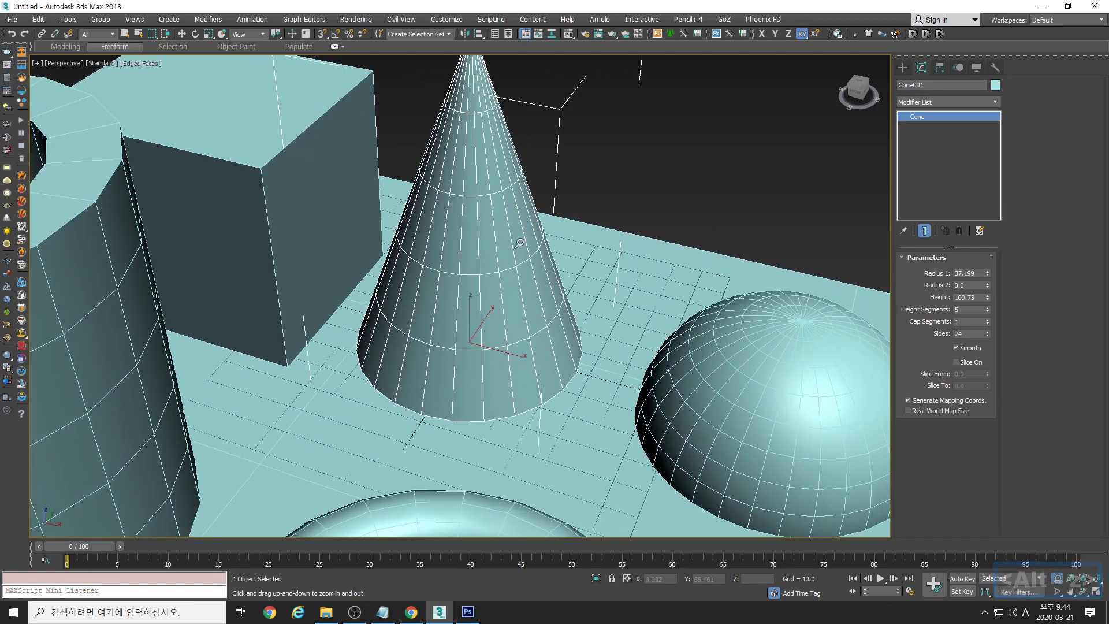
middle_click_drag(503, 247, 508, 280)
left_click_drag(508, 280, 509, 289, "alt")
middle_click_drag(509, 289, 518, 291)
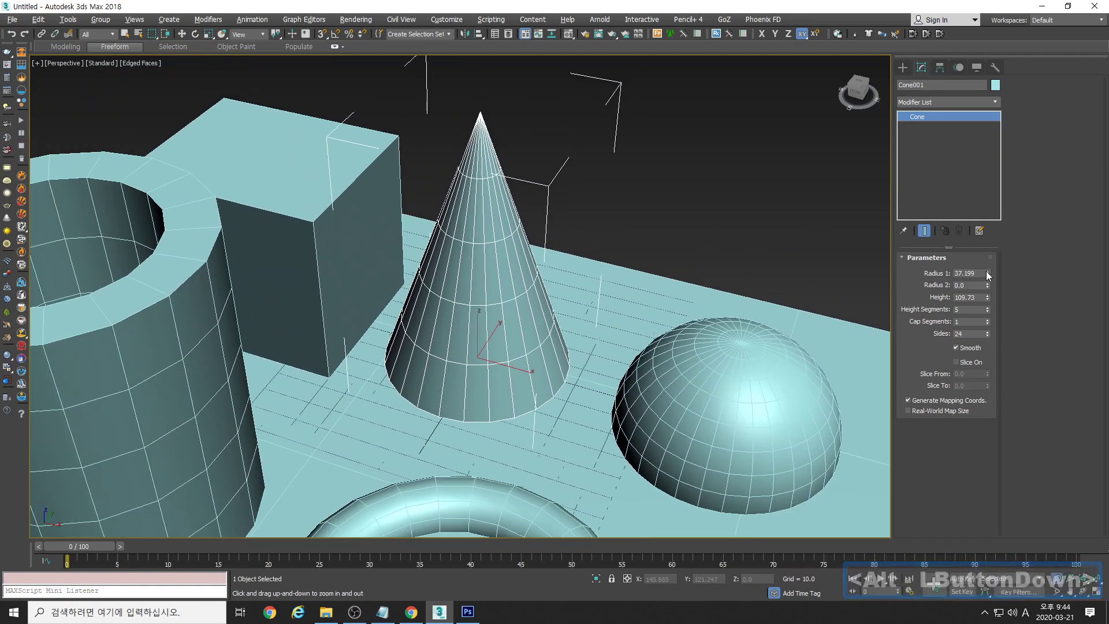
mouse_move(987, 272)
left_mouse_down()
mouse_move(986, 244)
mouse_move(988, 289)
mouse_move(987, 251)
mouse_move(986, 270)
left_mouse_up()
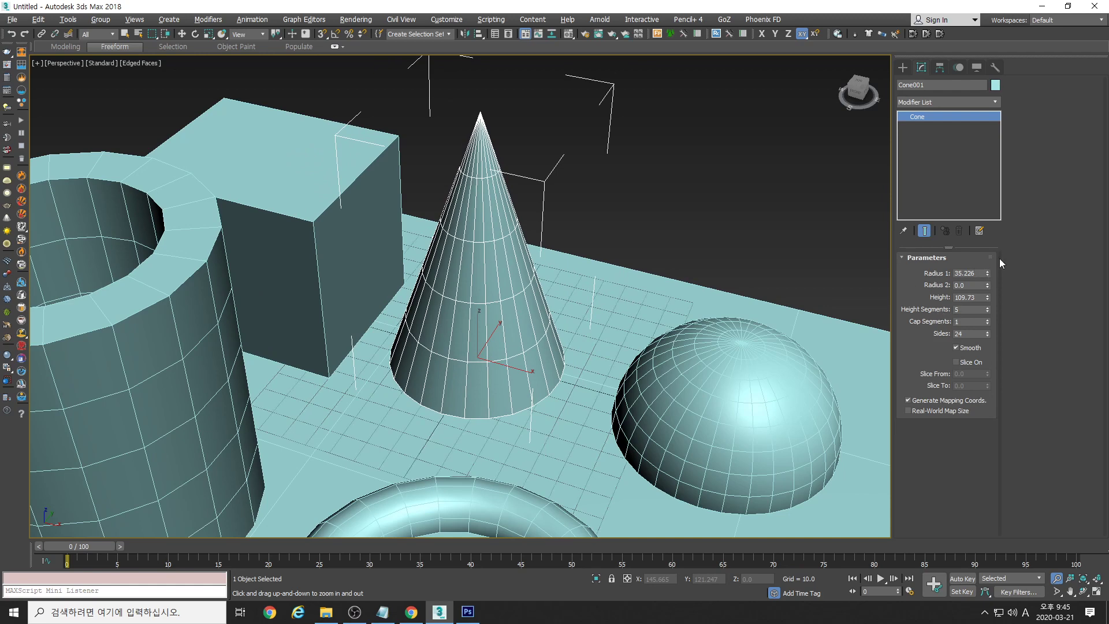
left_click_drag(987, 273, 987, 29)
left_click_drag(987, 285, 1051, 354)
left_click_drag(987, 297, 992, 297)
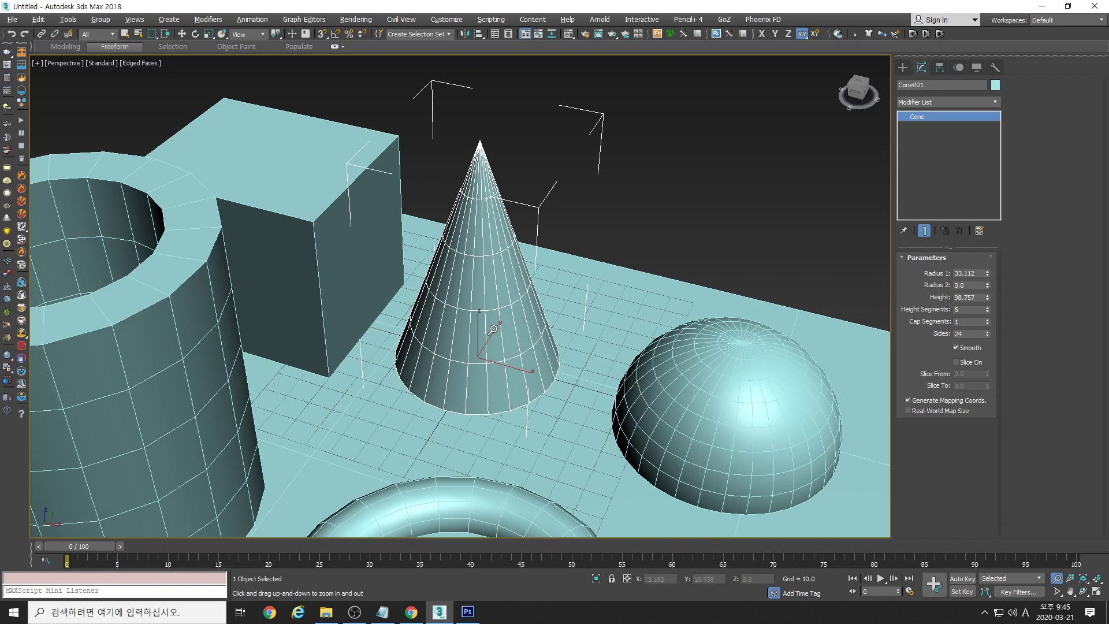
Reset the cone's Height Segments to 1, raise them to 11, and set them to 5
right_click(988, 310)
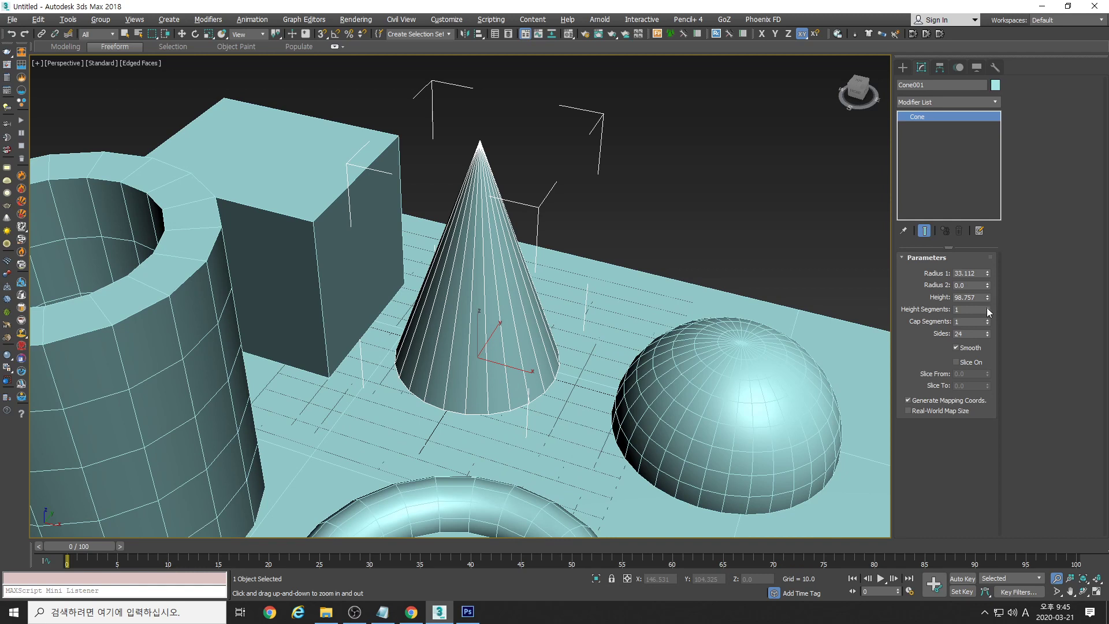
left_click(988, 307)
left_click(988, 308)
left_click(987, 307)
left_click(988, 308)
left_click(988, 307)
left_click(988, 308)
left_click(988, 307)
left_click(988, 307)
left_click(988, 308)
left_click(987, 308)
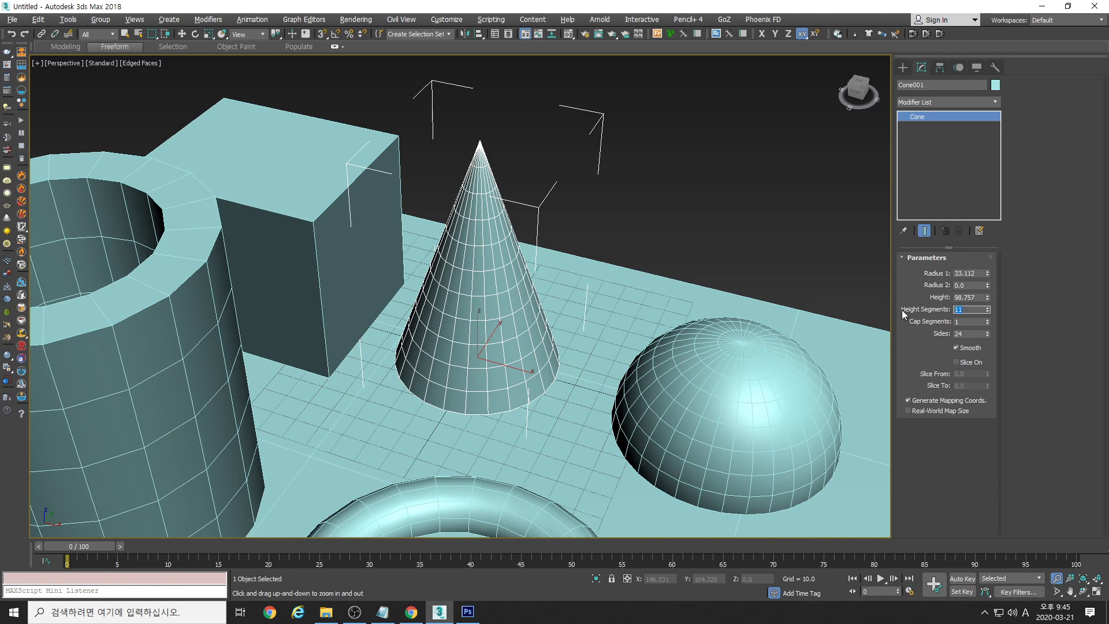
type("5")
key("Return")
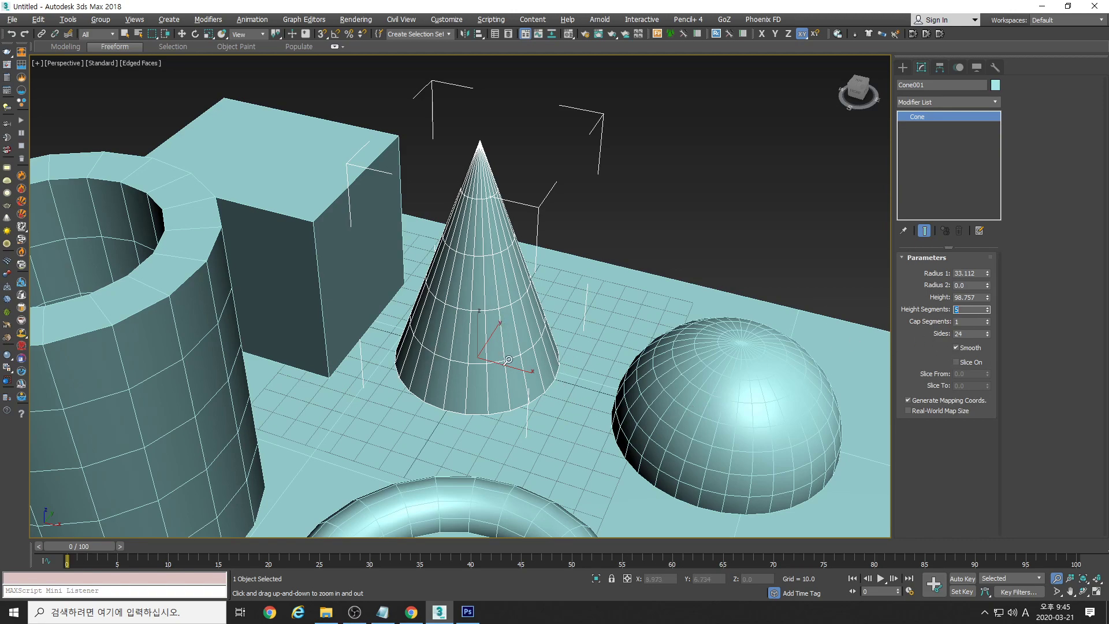
Try Cap Segments of 4 and 3 on the cone's base, resetting the value to 1 each time
middle_click_drag(508, 363, 508, 259, "alt")
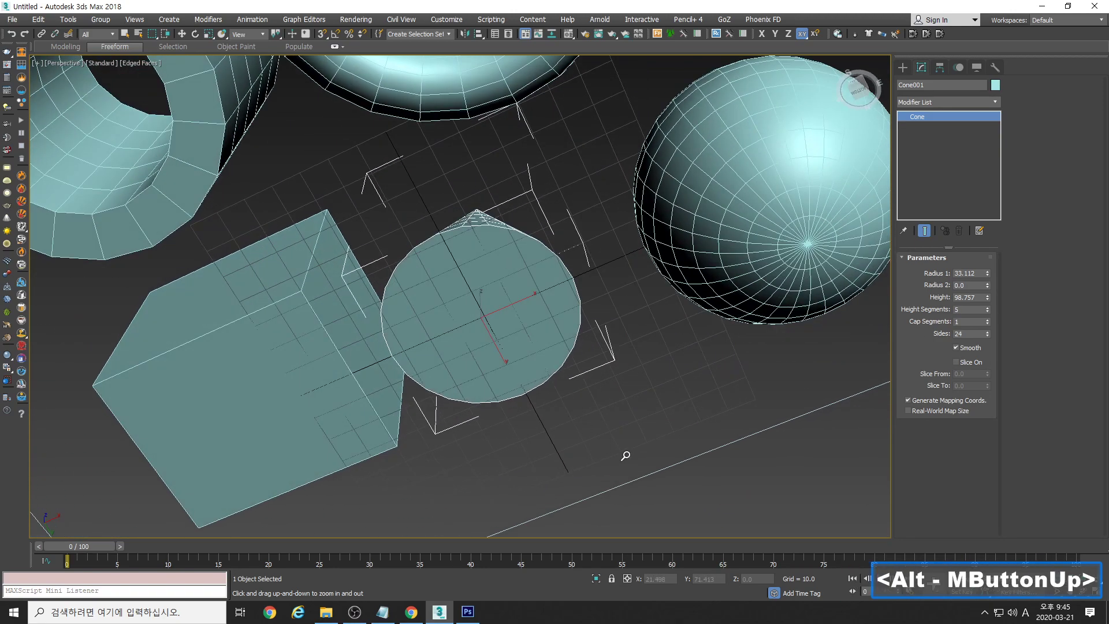
middle_click_drag(542, 339, 532, 315, "alt")
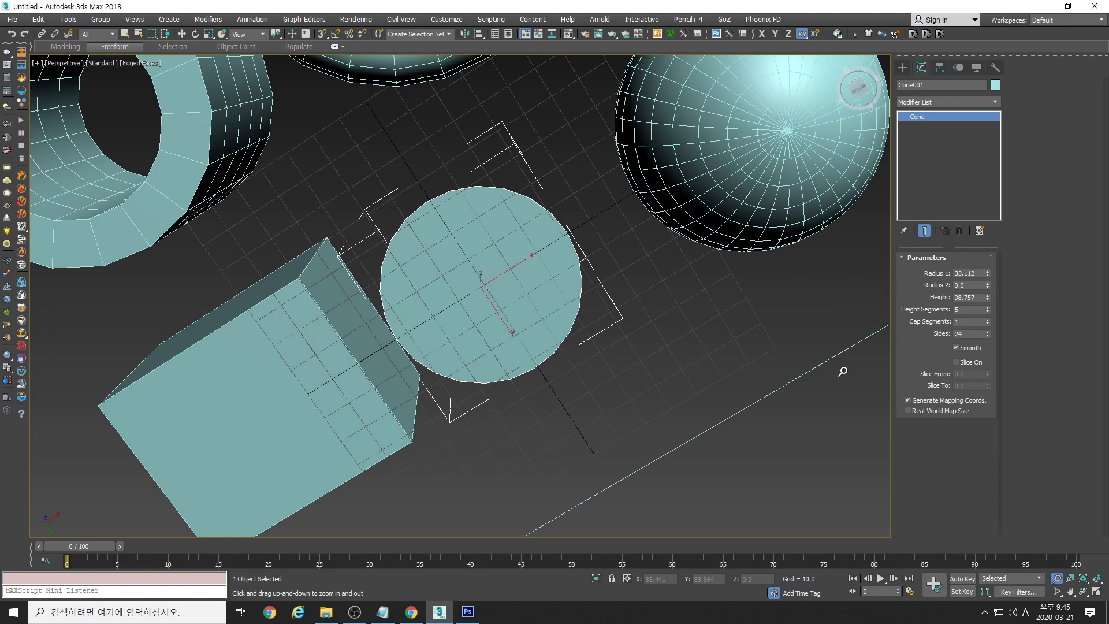
left_click(986, 319)
left_click(986, 320)
left_click(986, 320)
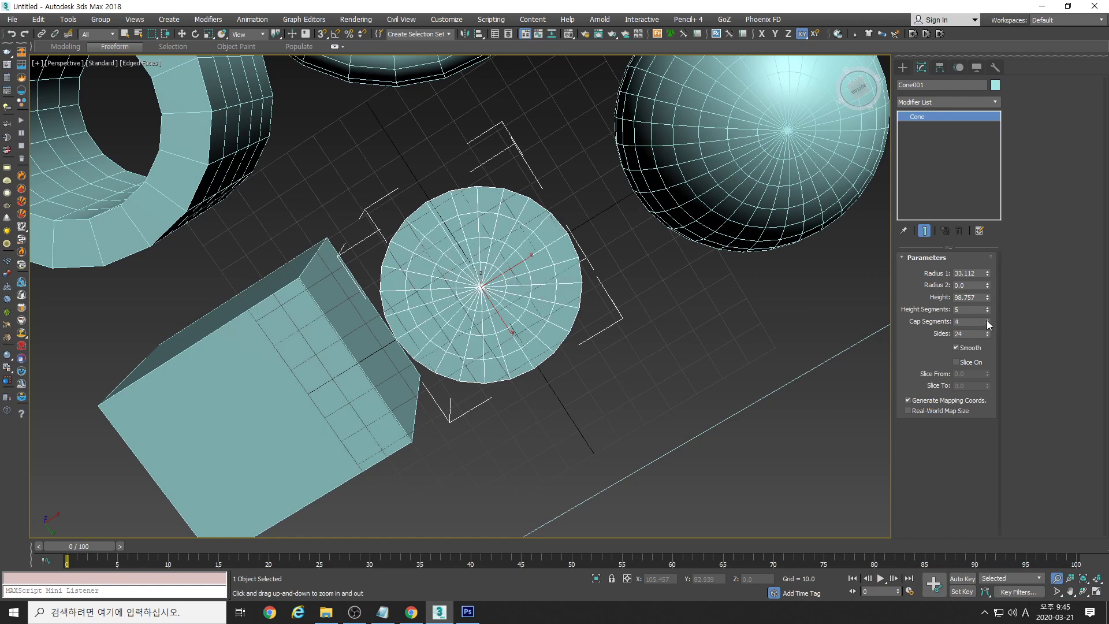
right_click(986, 320)
left_click(986, 320)
left_click(986, 320)
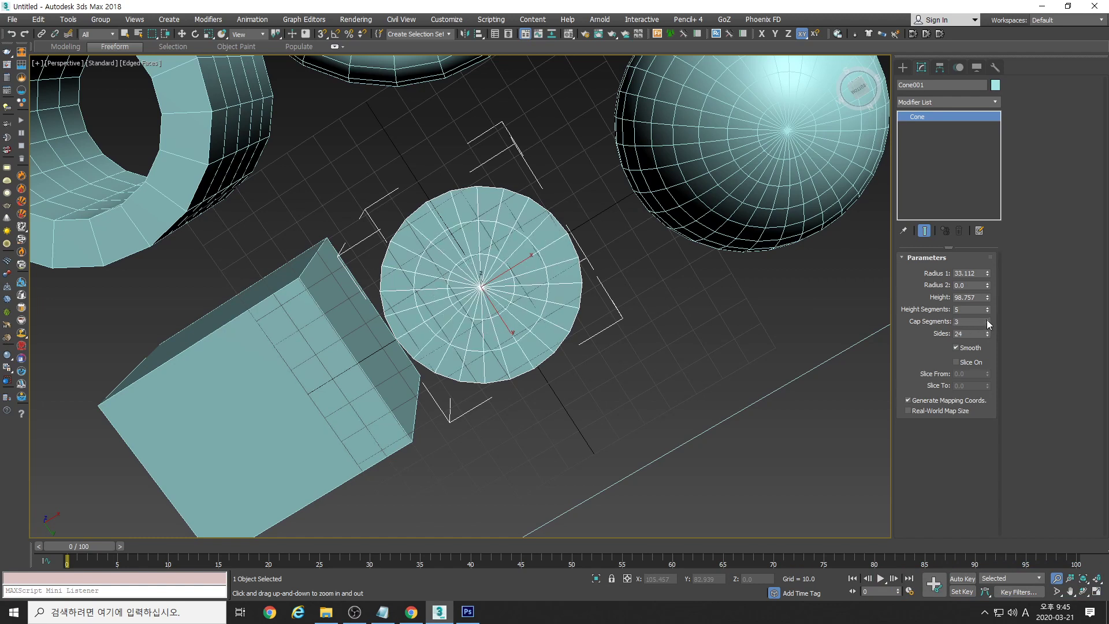
right_click(986, 320)
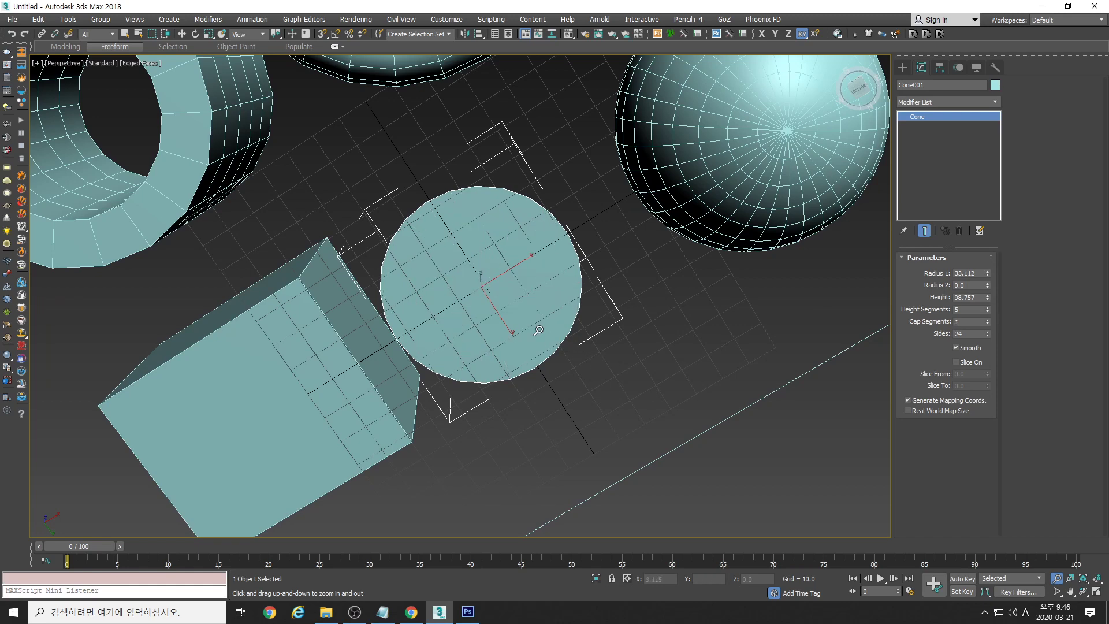
Reduce the cone's Sides to 3, raise them to 6, and return them to 24
key("alt+z")
left_click_drag(493, 314, 497, 302)
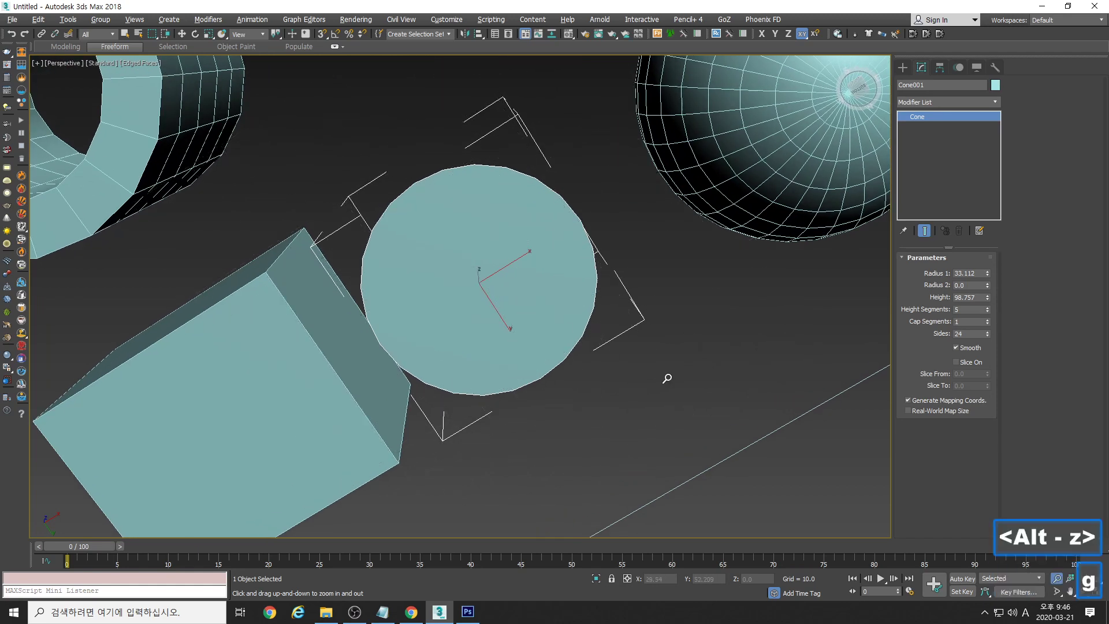
right_click(986, 333)
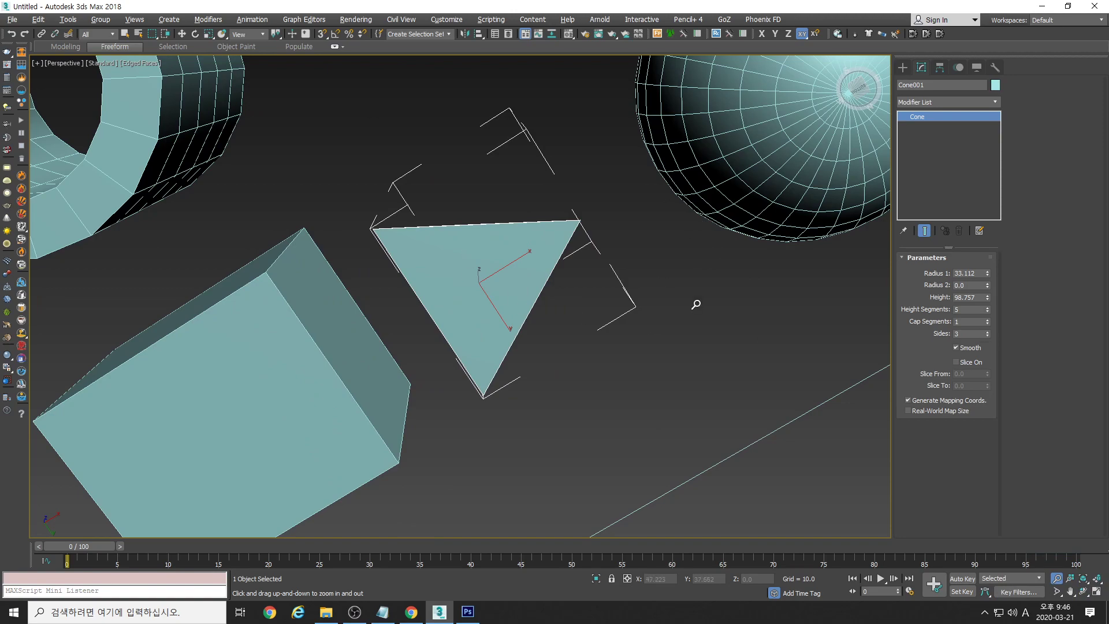
mouse_move(582, 225)
middle_mouse_down("alt")
mouse_move(572, 336)
mouse_move(595, 227)
middle_mouse_up("alt")
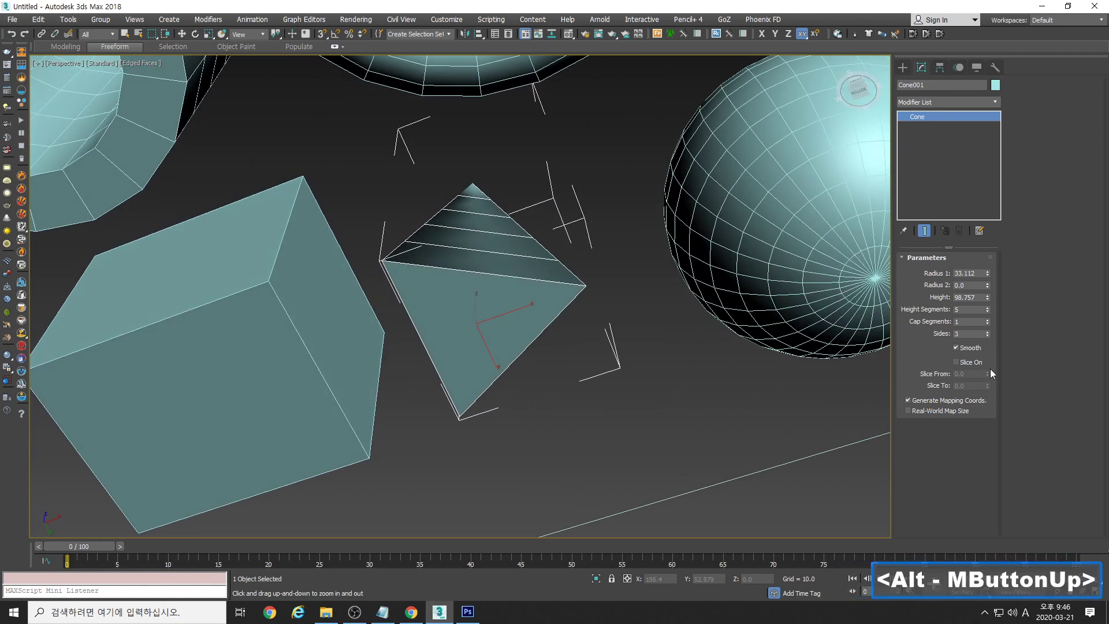
left_click(987, 331)
left_click(987, 332)
left_click(987, 331)
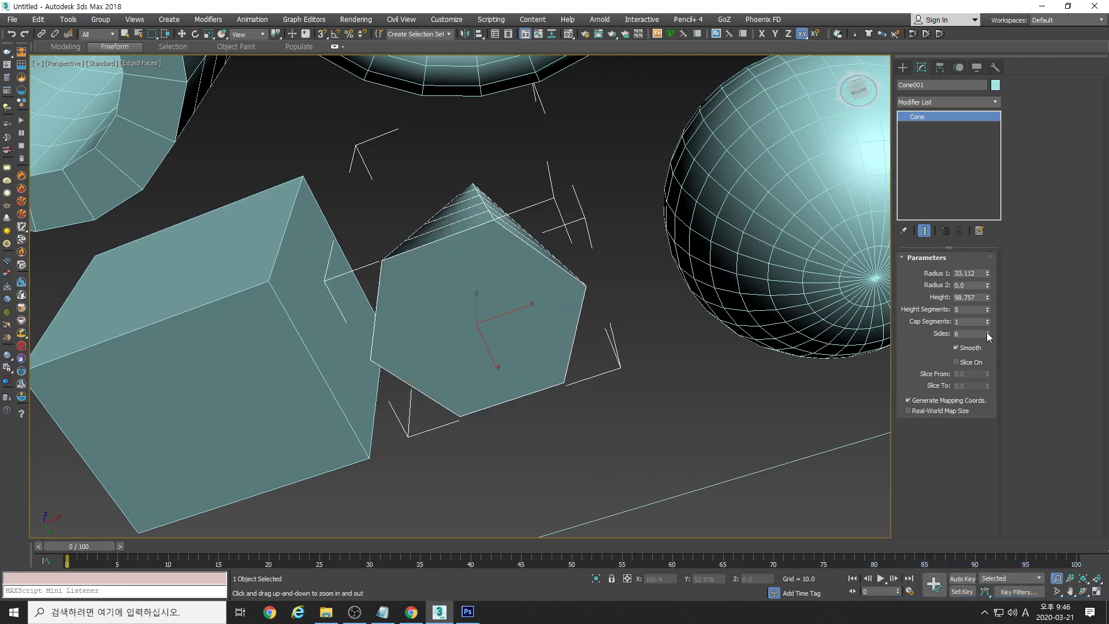
left_click_drag(987, 331, 986, 332)
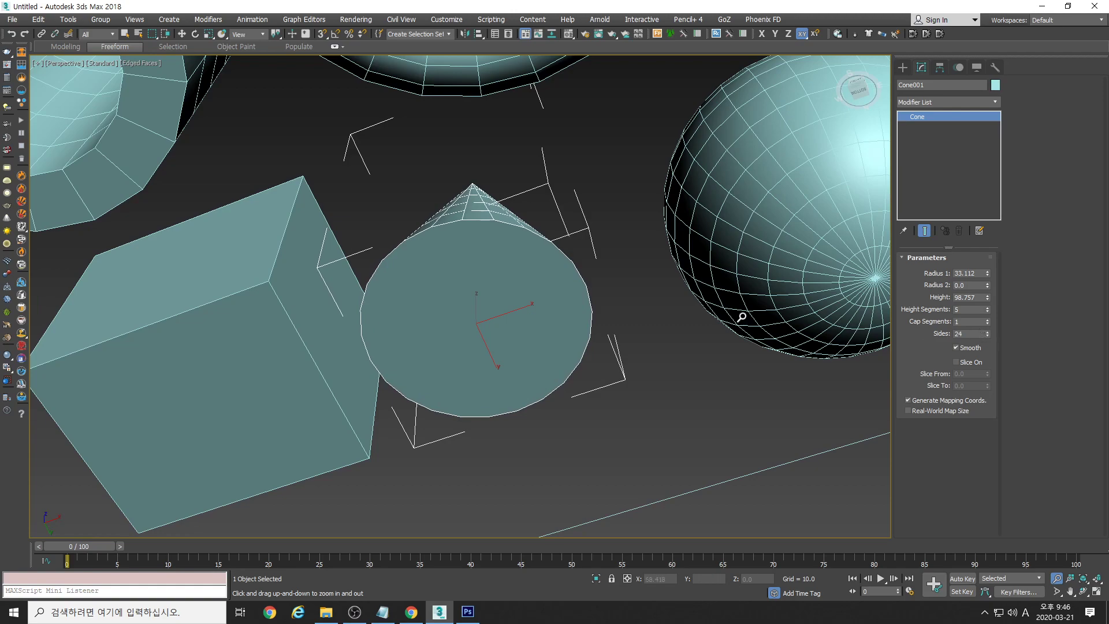
middle_click_drag(647, 272, 607, 314, "alt")
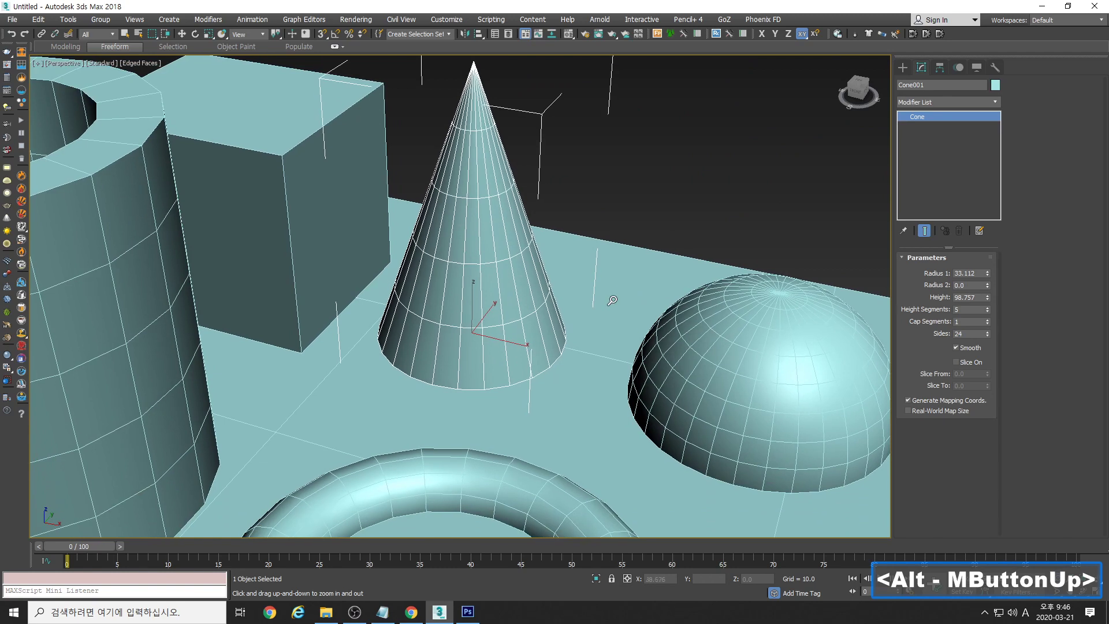
Turn on slicing for the cone and raise its Radius 2 to about 15.4
left_click(956, 362)
left_click_drag(987, 284, 988, 263)
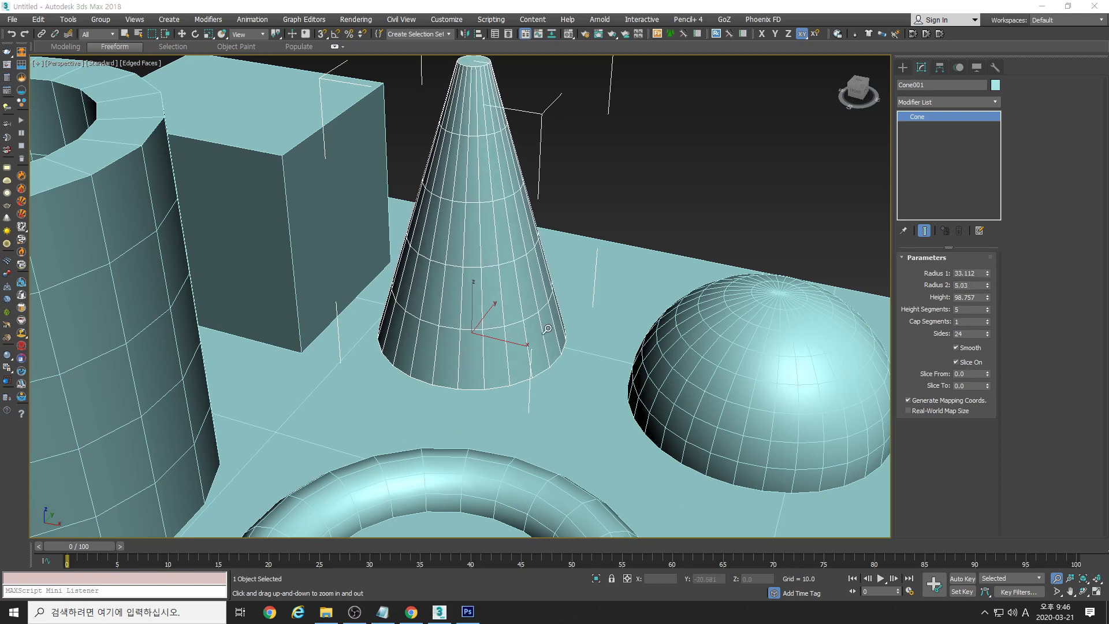
middle_click_drag(653, 200, 632, 281)
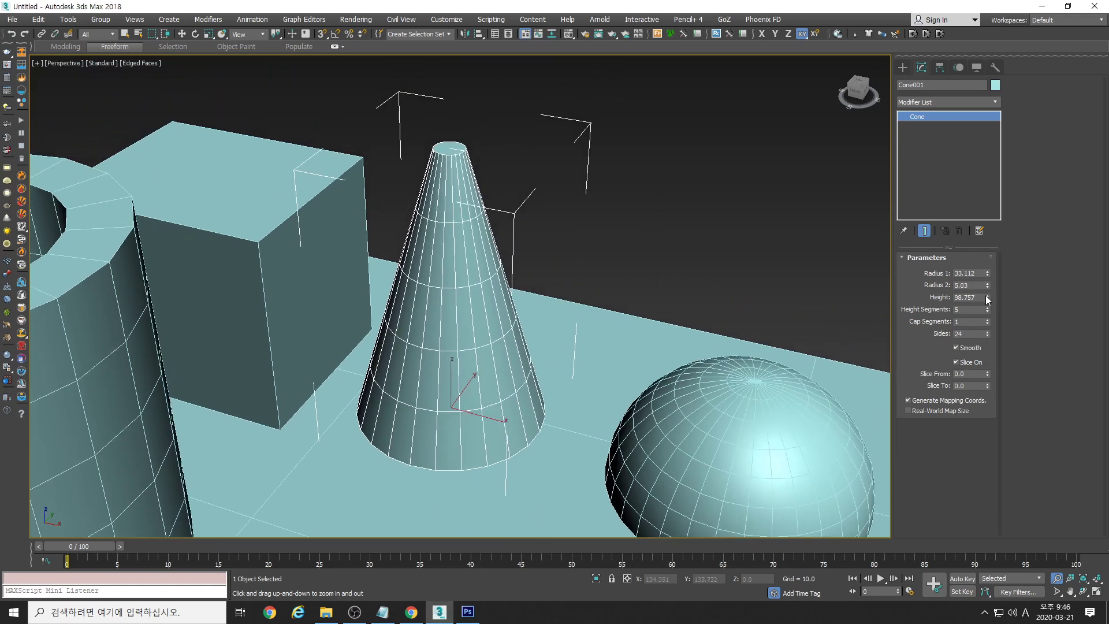
left_click_drag(988, 287, 988, 245)
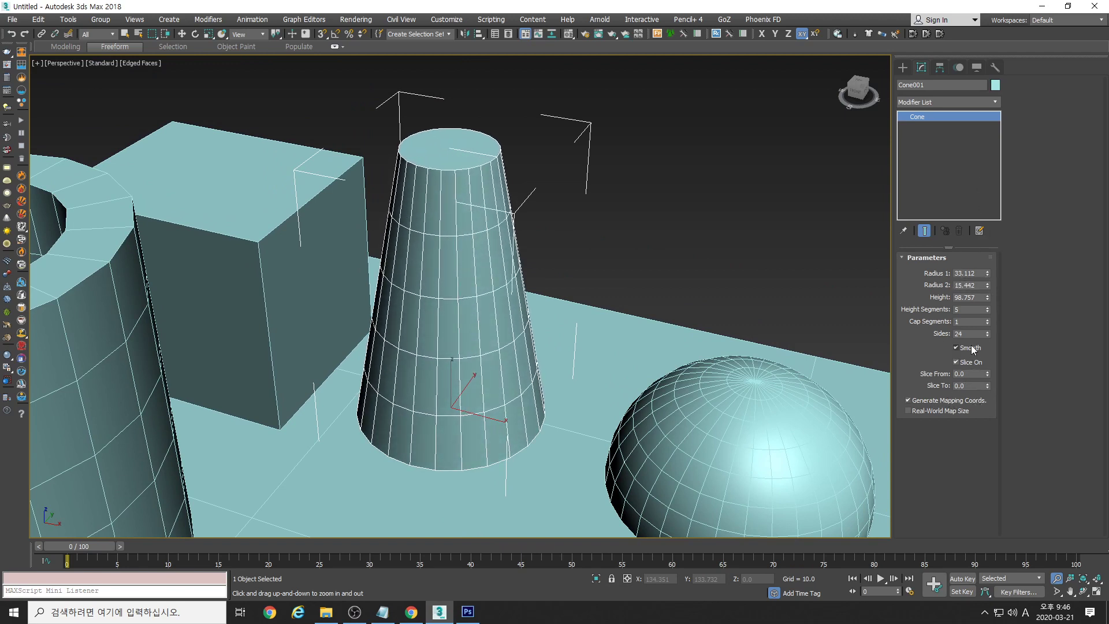
Try a Slice To value of 42.5 on the cone, toggle Slice On off and on, and reset Slice To to 0
left_click(971, 363)
left_click(971, 362)
left_click_drag(987, 386, 982, 335)
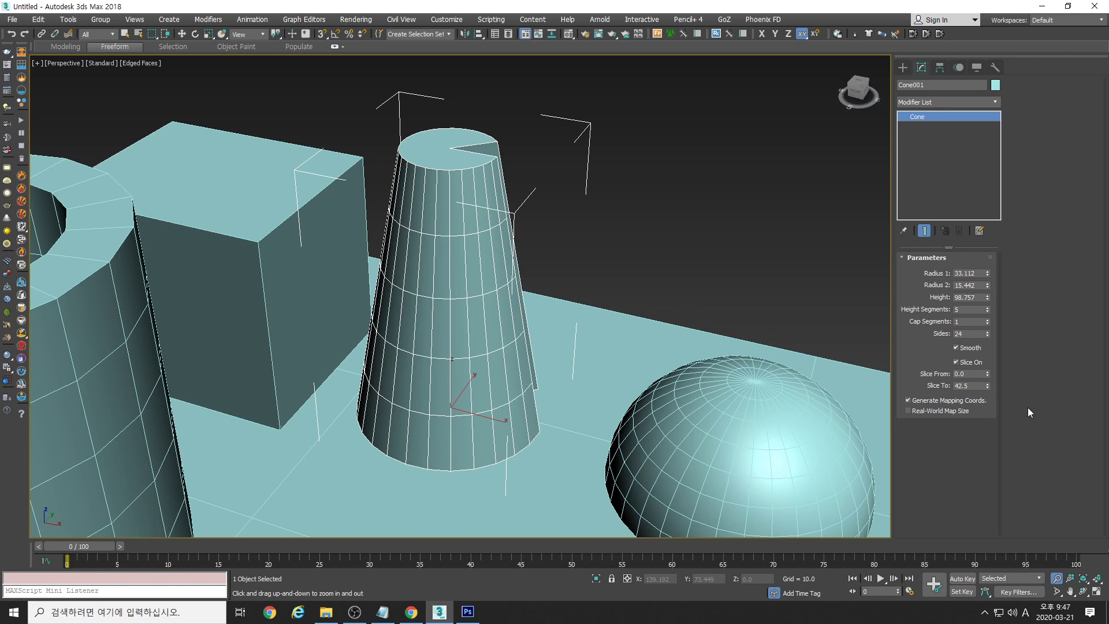
left_click(963, 364)
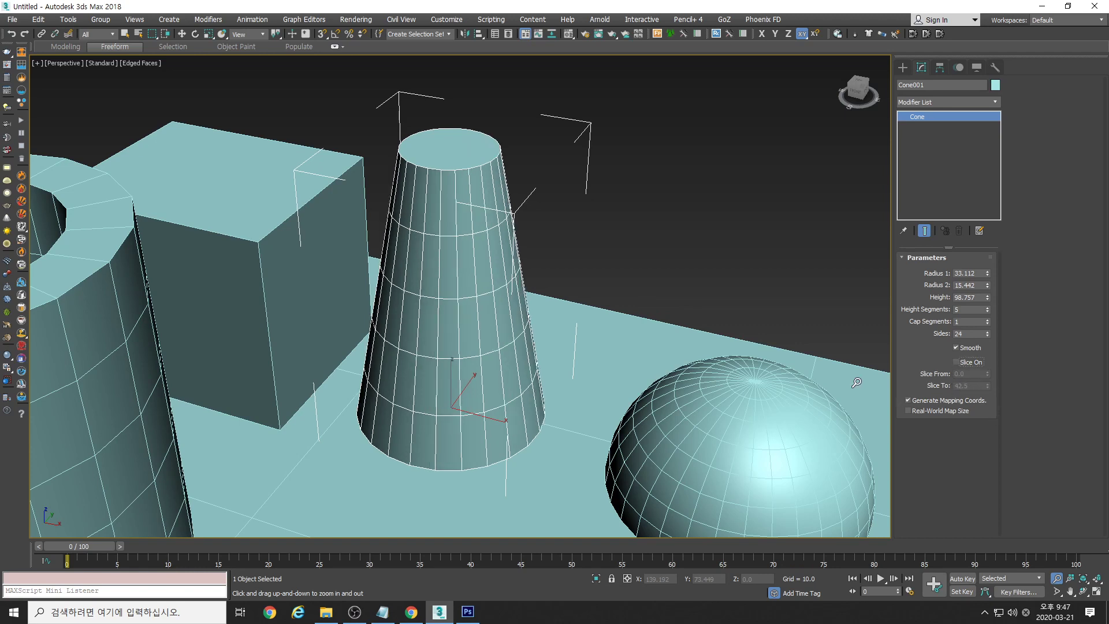
left_click(971, 362)
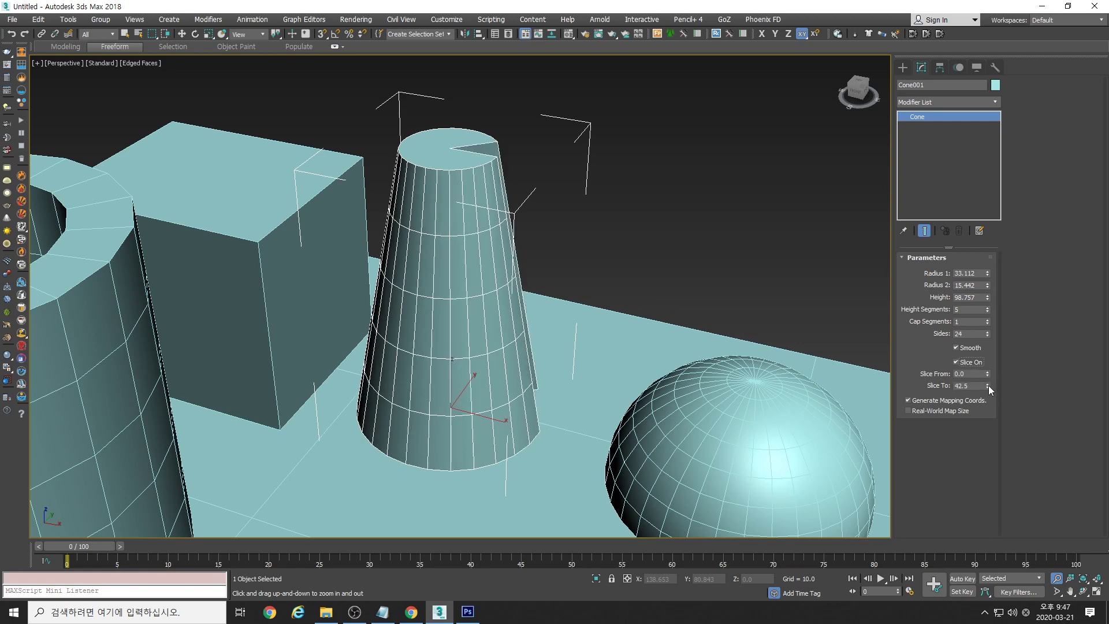
right_click(988, 386)
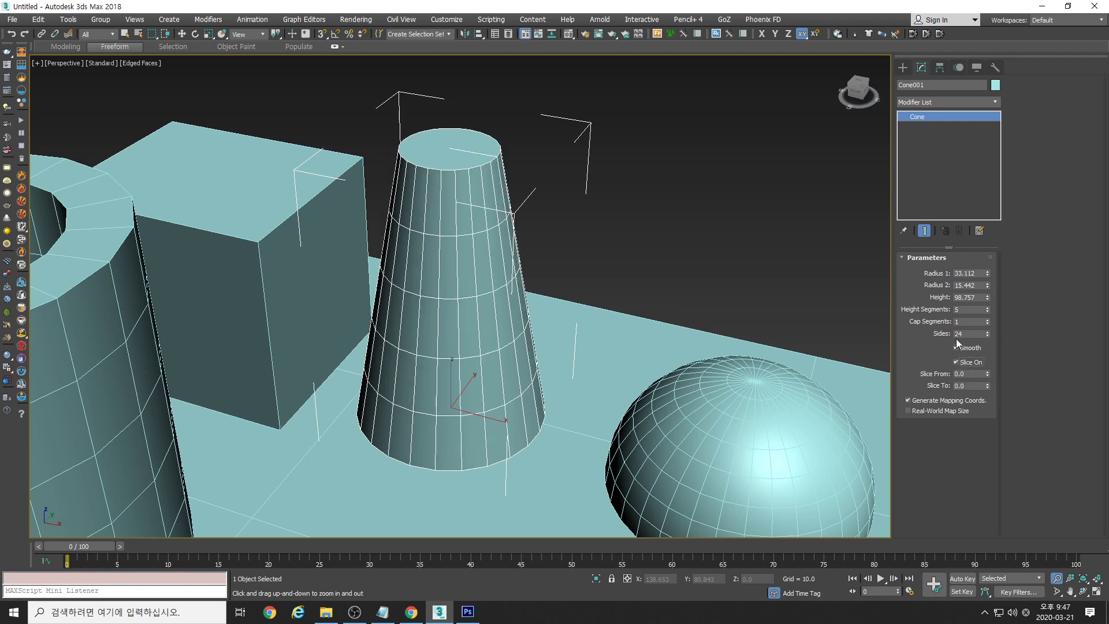
Reduce the cone's Sides to 3, then try a Slice To value of 219.5 and reset it to 0
right_click(987, 333)
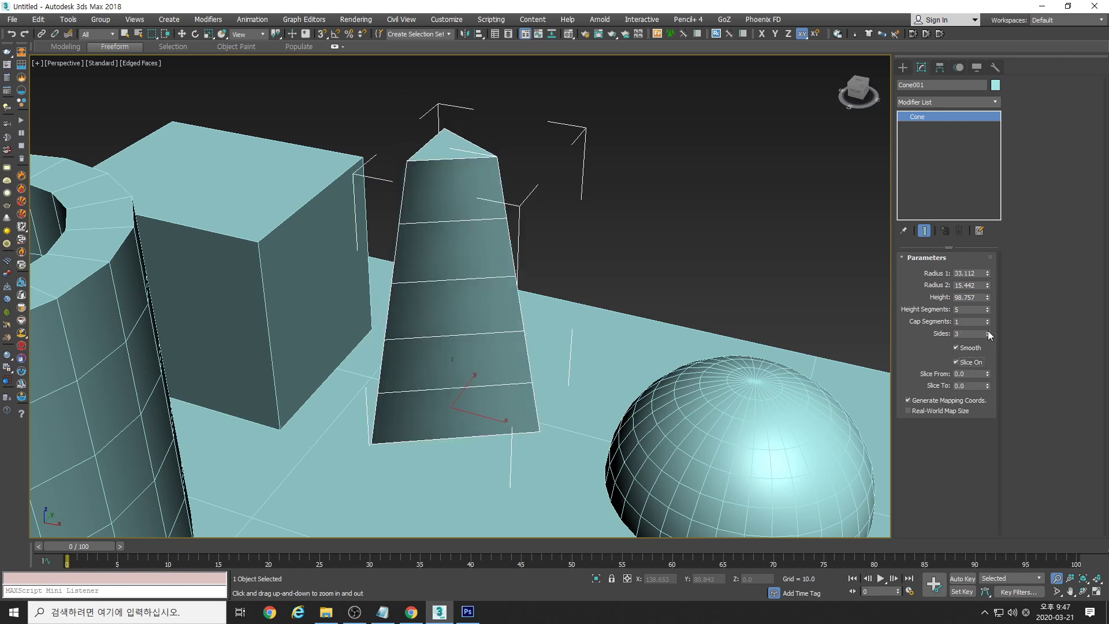
right_click(987, 385)
left_click_drag(988, 385, 998, 168)
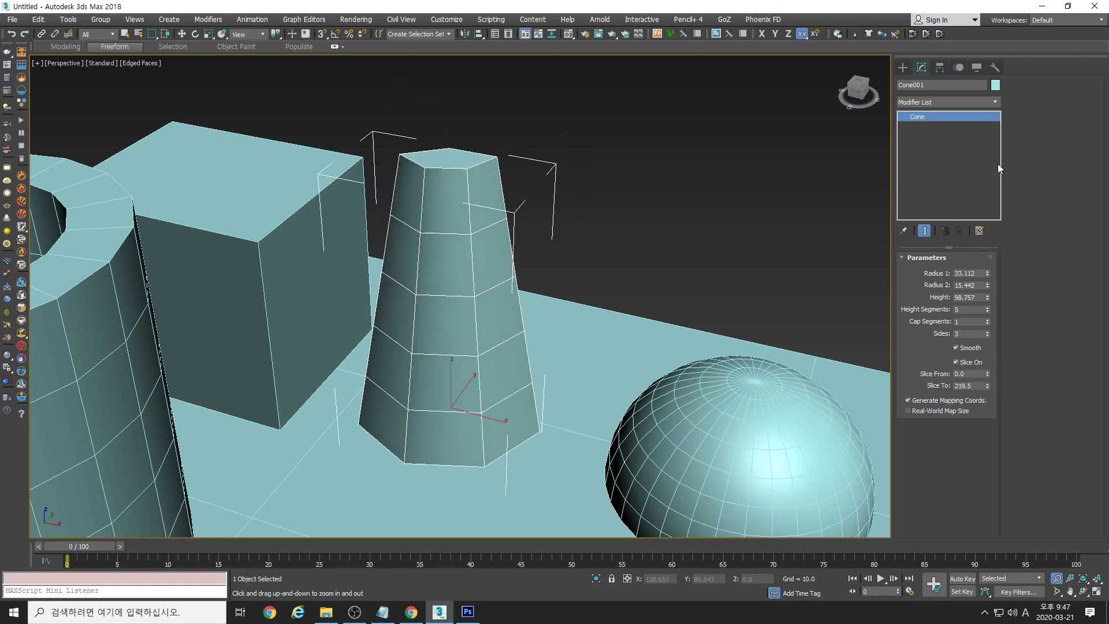
right_click(988, 385)
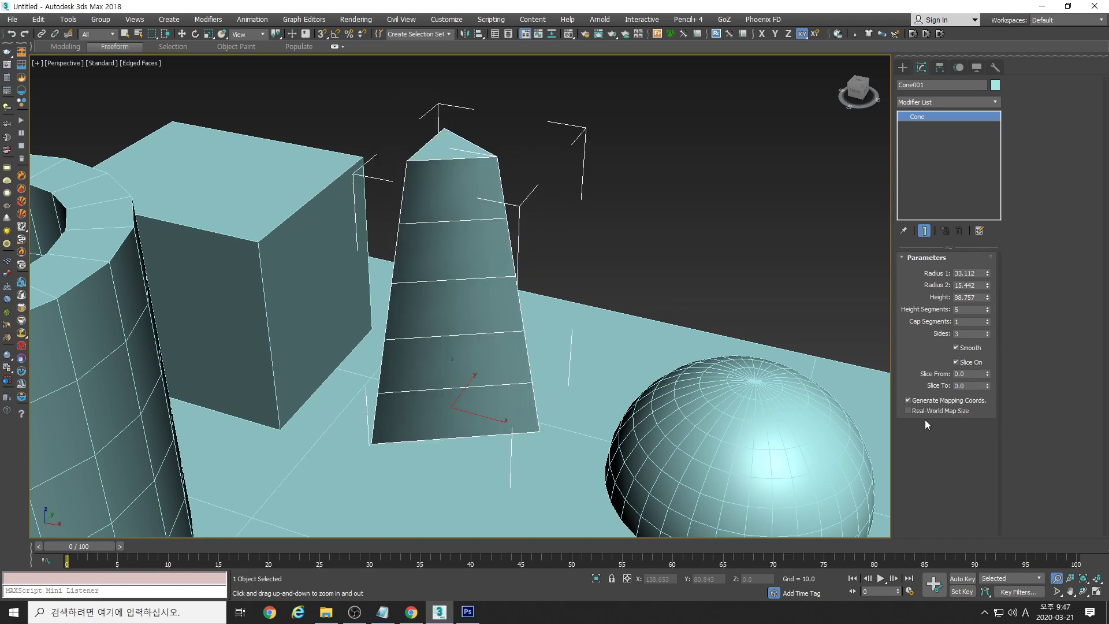
Try to lower the cone's number of sides to 2
left_click(970, 333)
type("2")
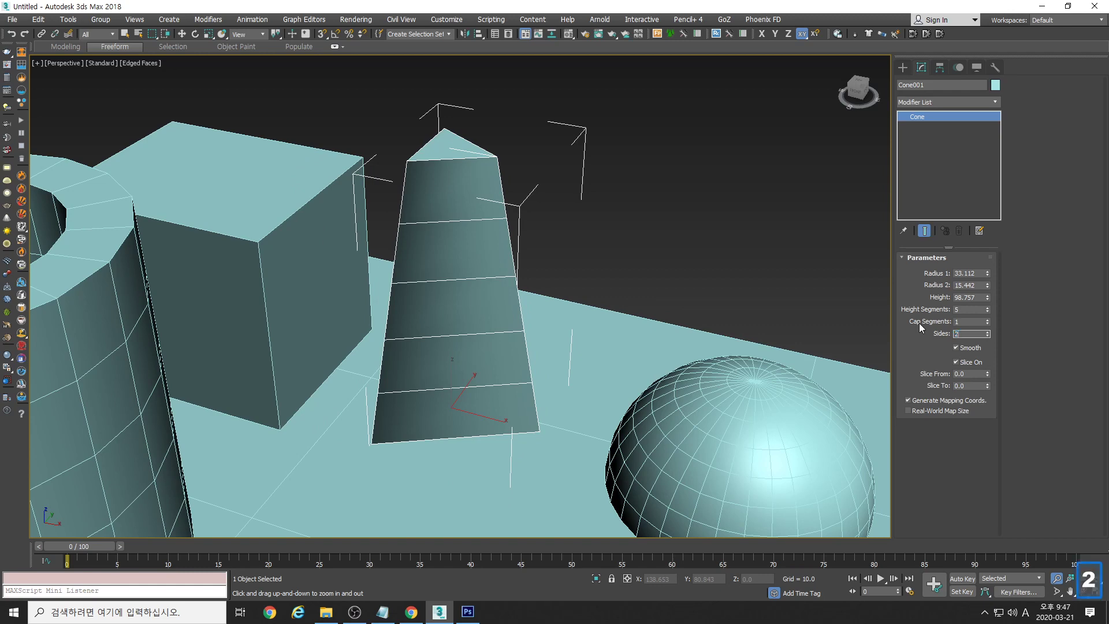
type("4")
key("Return")
Switch to Notepad and begin a new note below the hotkey list with "RMB on the spi"
key("alt+Tab")
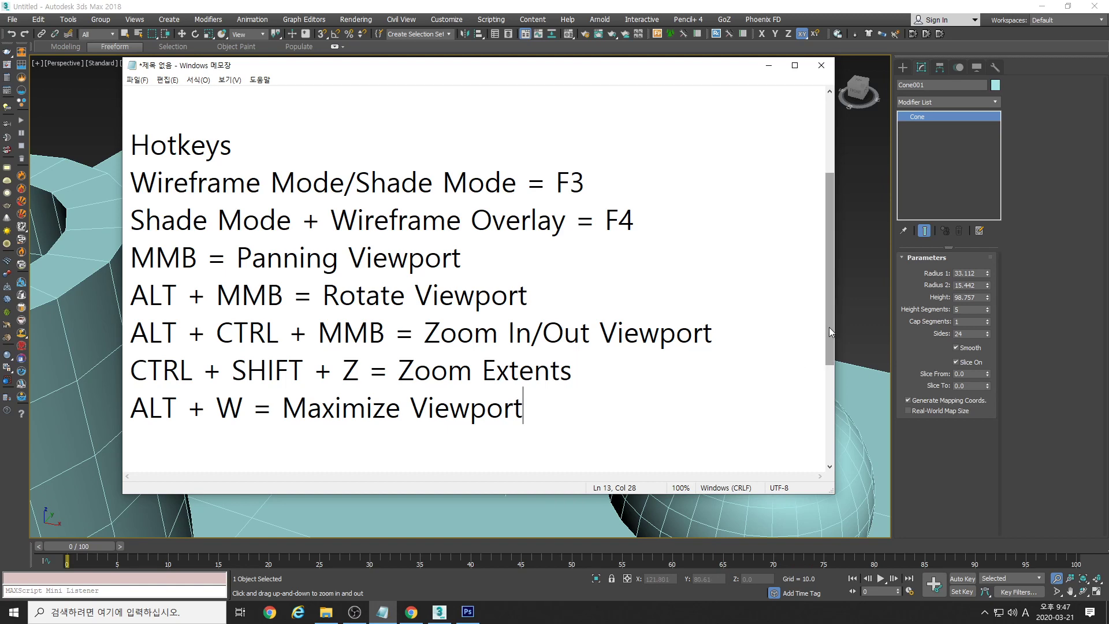
scroll(693, 404, "down", 2)
left_click(341, 335)
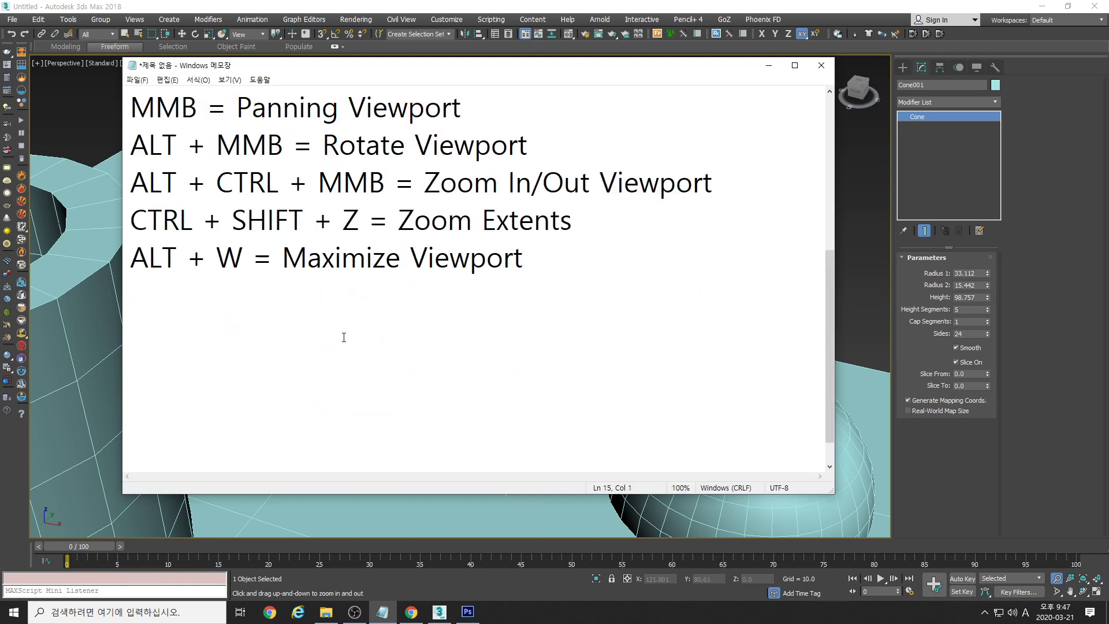
type("MMB")
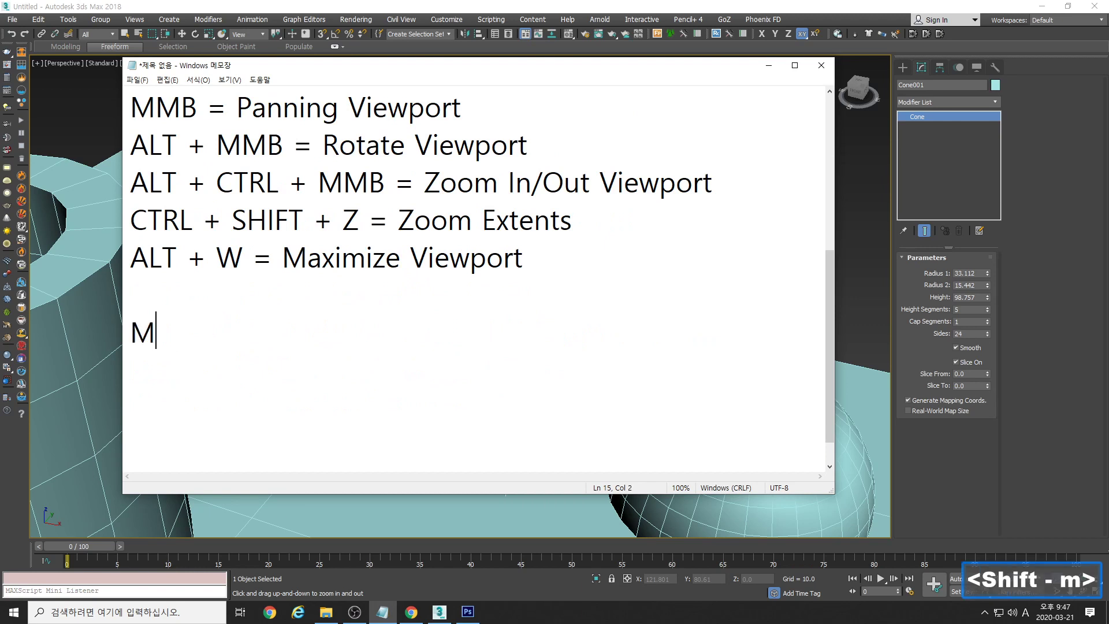
key("BackSpace")
key("BackSpace")
key("BackSpace")
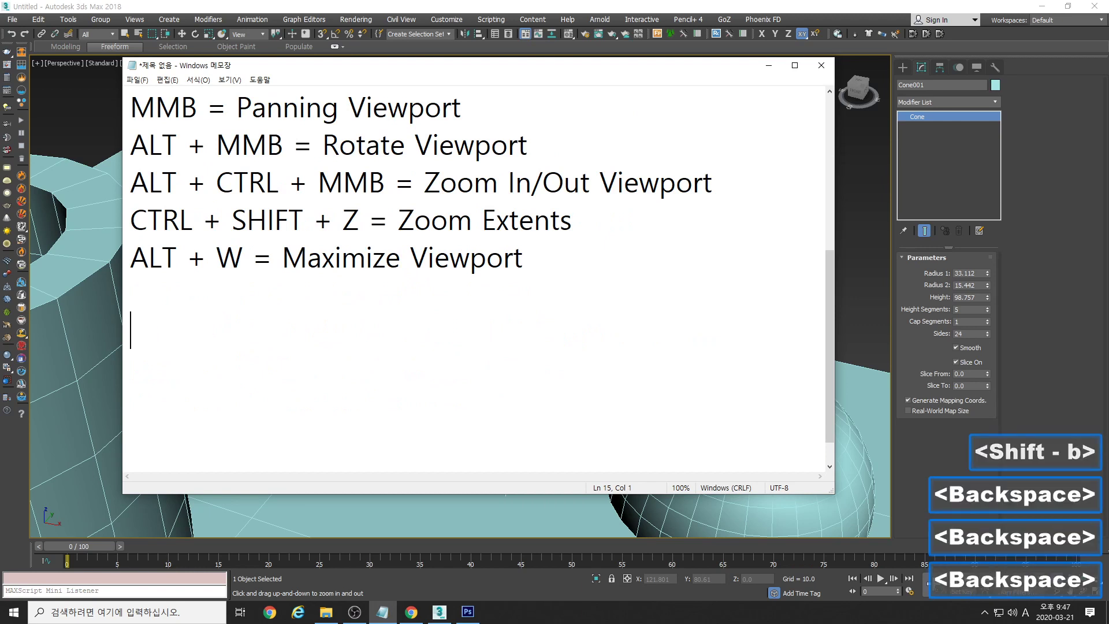
type("RMB")
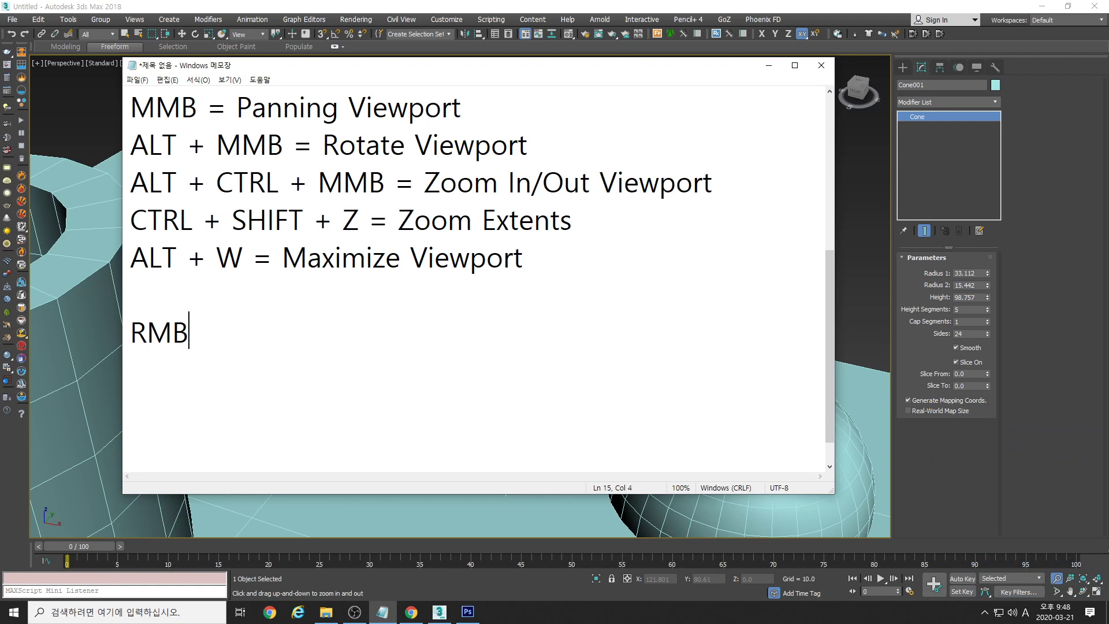
type("on the spi")
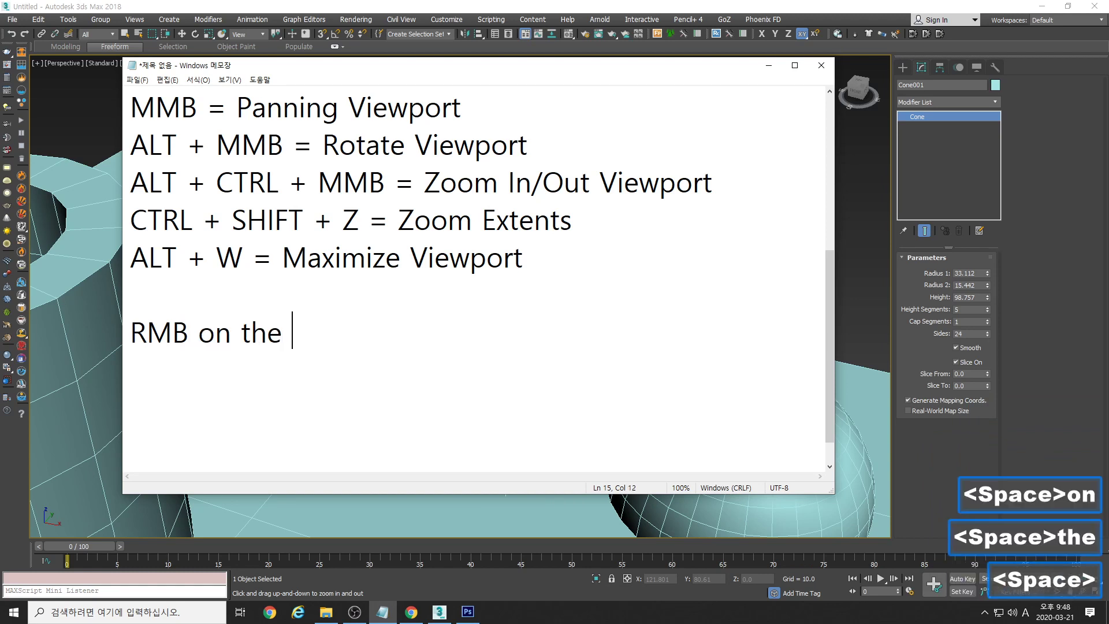
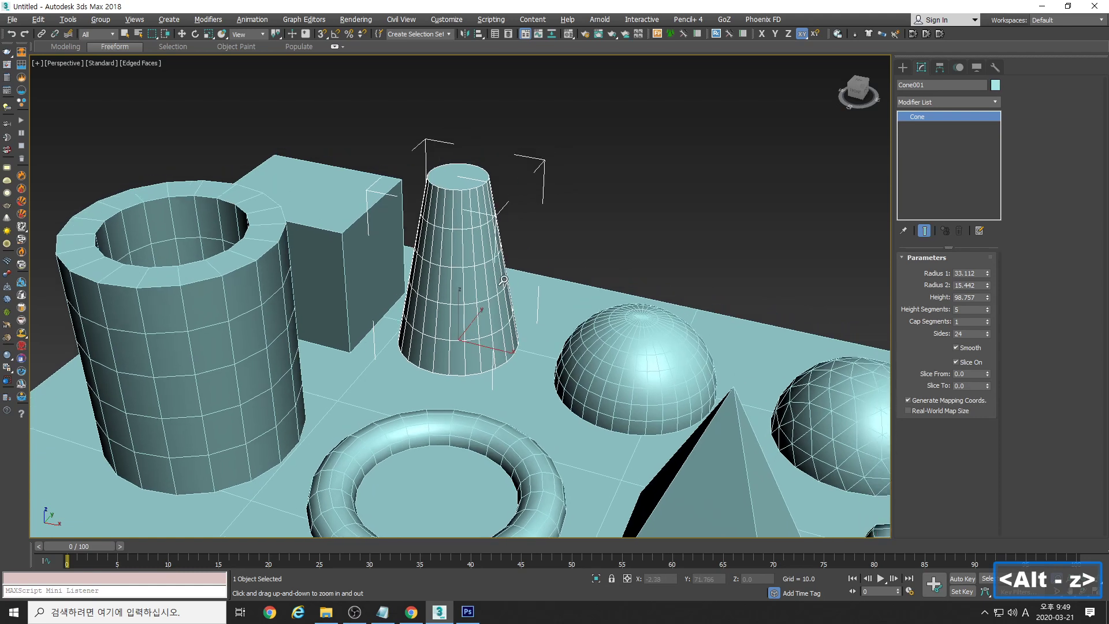
Reset the cone's Radius 2 to 0, try a value of 15.24, and reset it to 0 again
left_click_drag(582, 313, 616, 324)
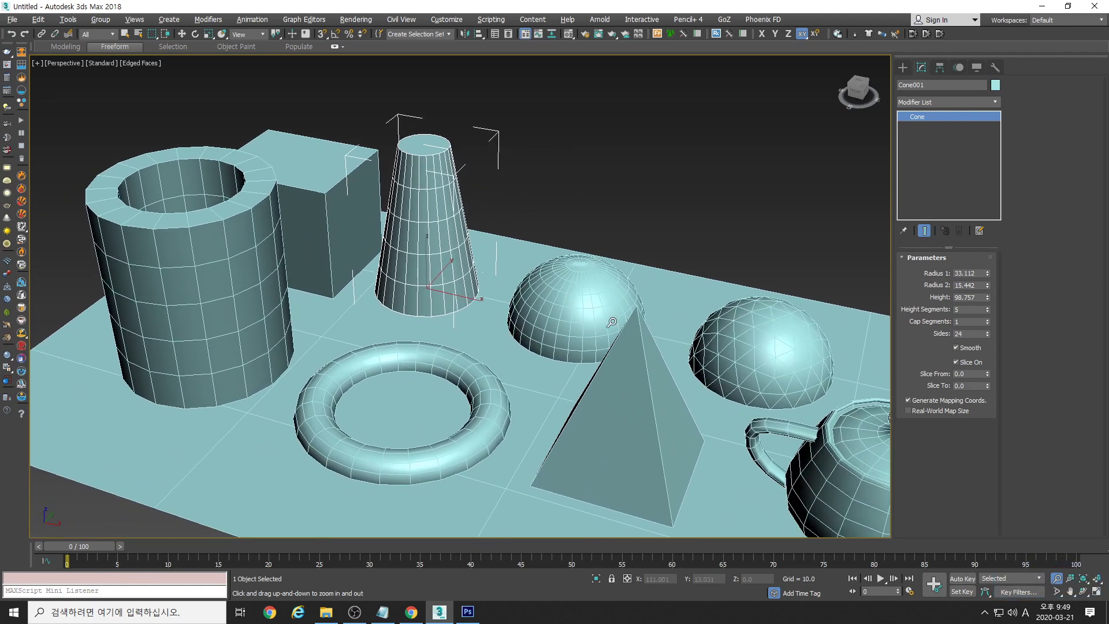
right_click(988, 285)
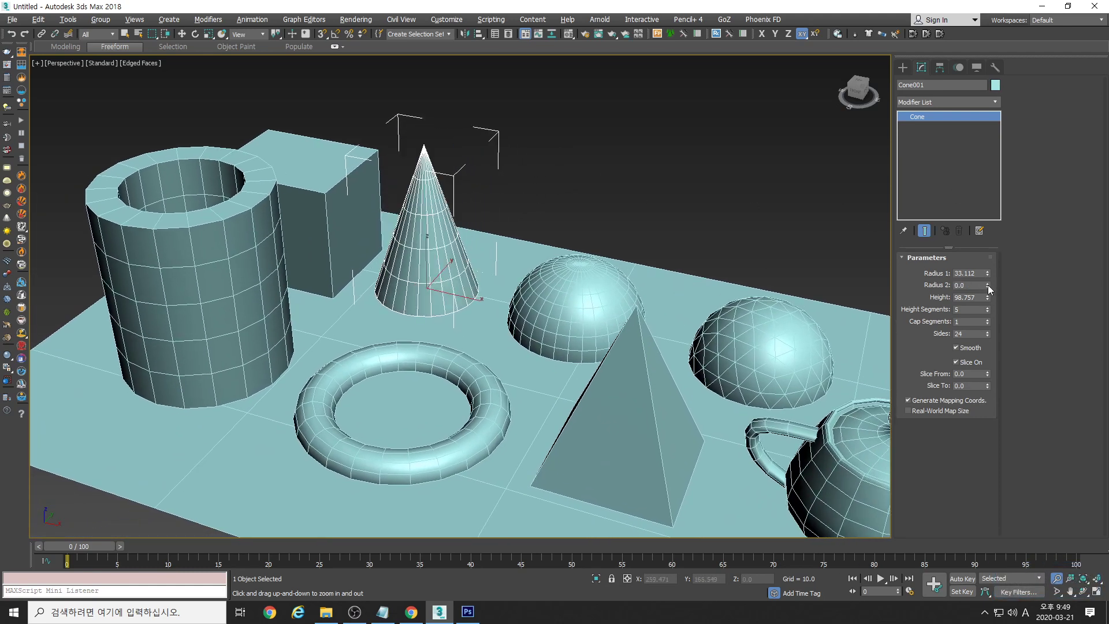
left_click_drag(988, 286, 988, 266)
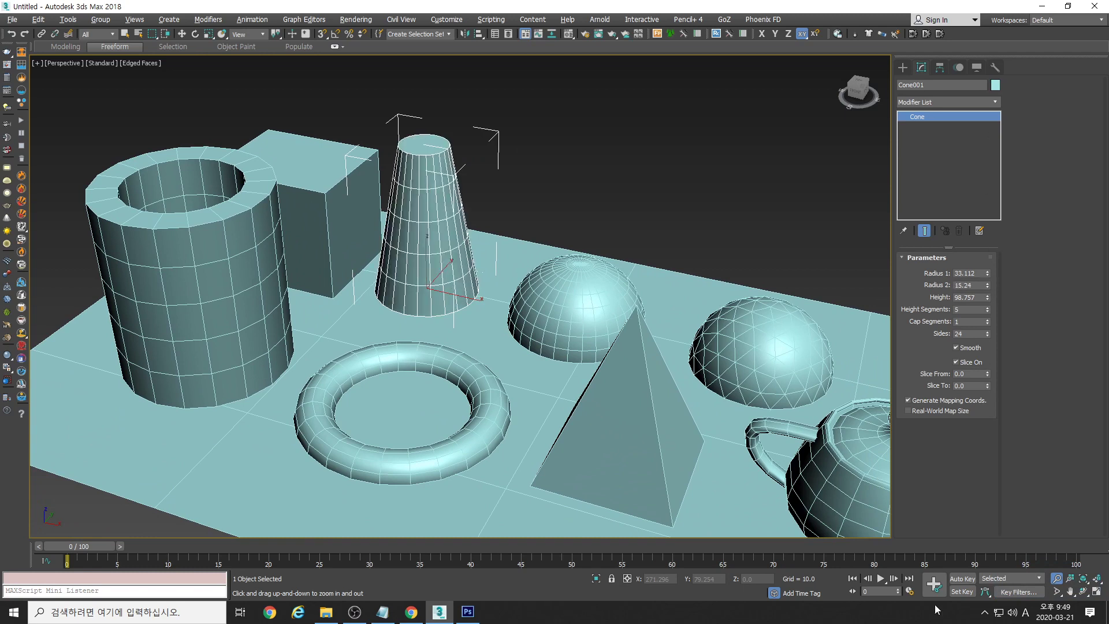
right_click(987, 285)
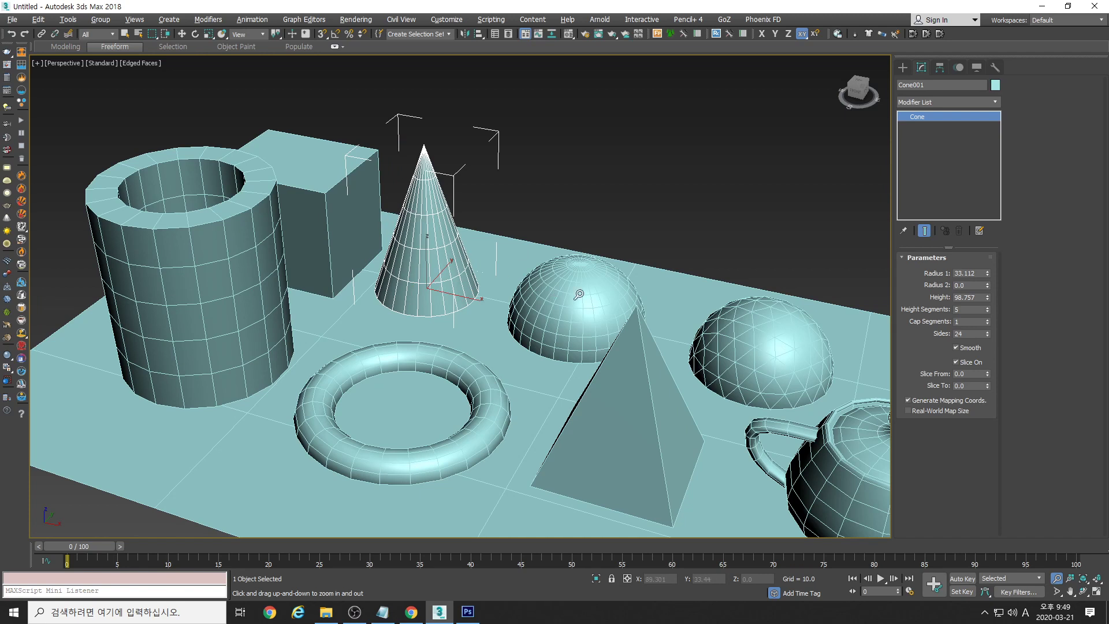
Activate the Move tool and select the sphere beside the cone
key("w")
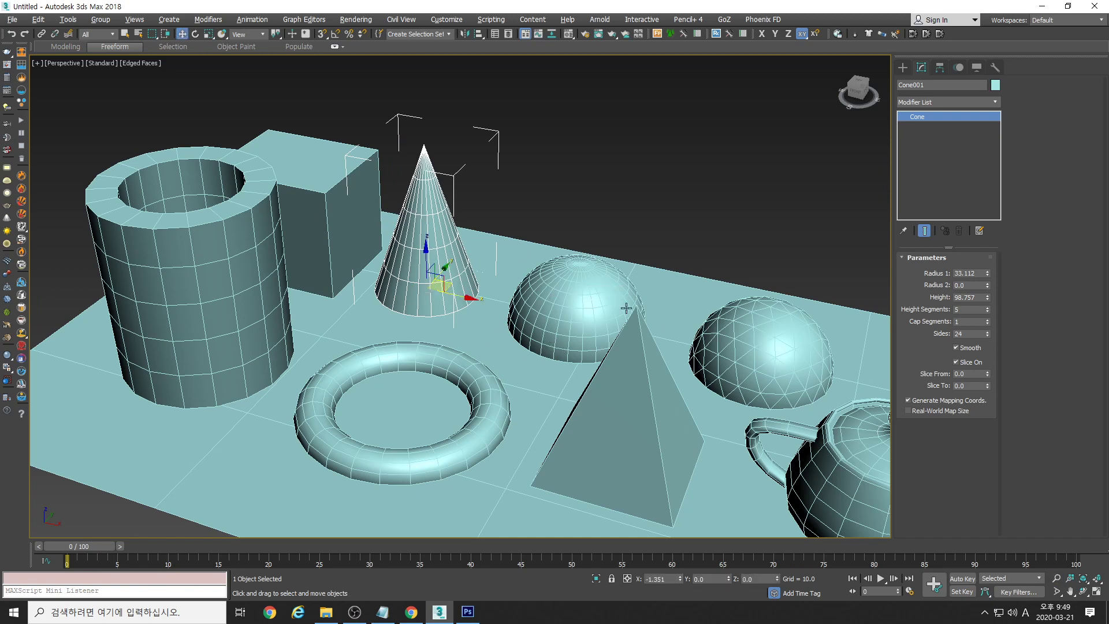
right_click(582, 285)
left_click(601, 287)
left_click(582, 283)
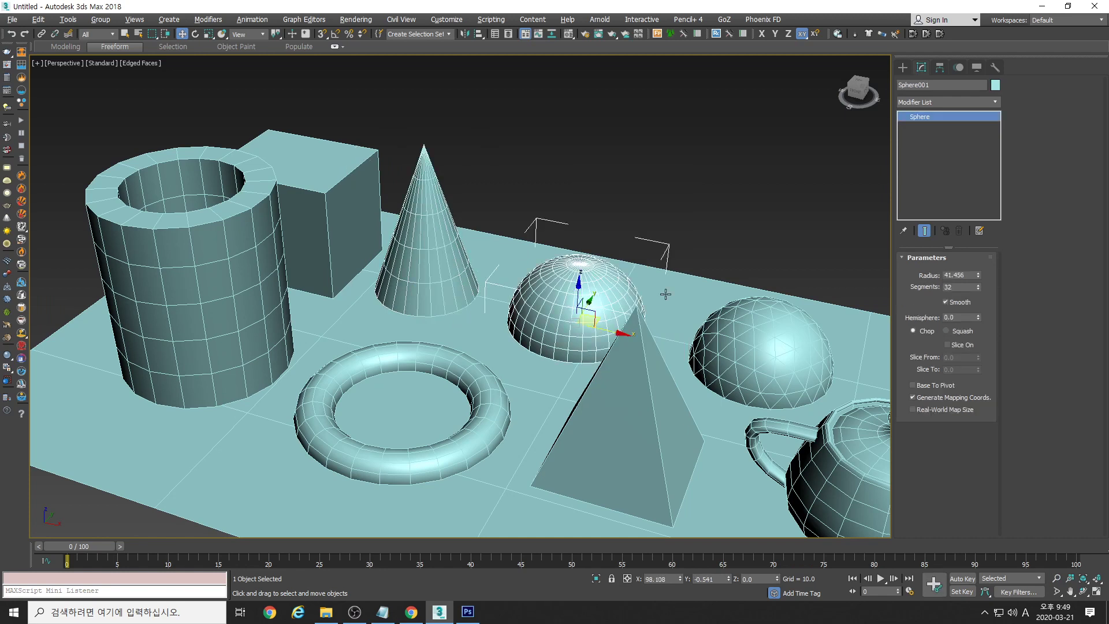
Reduce the sphere's radius to 37.725 and reset its Segments to the minimum of 4
middle_click_drag(599, 339, 514, 318, "alt")
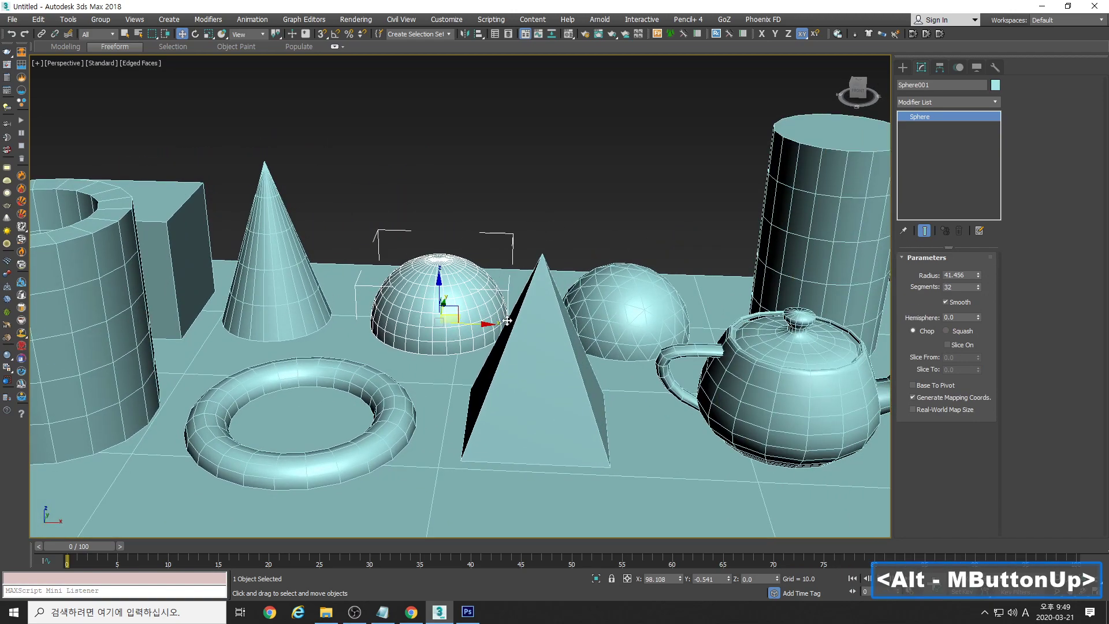
key("alt+z")
left_click_drag(514, 321, 523, 353, "alt")
middle_click_drag(531, 277, 535, 305, "alt")
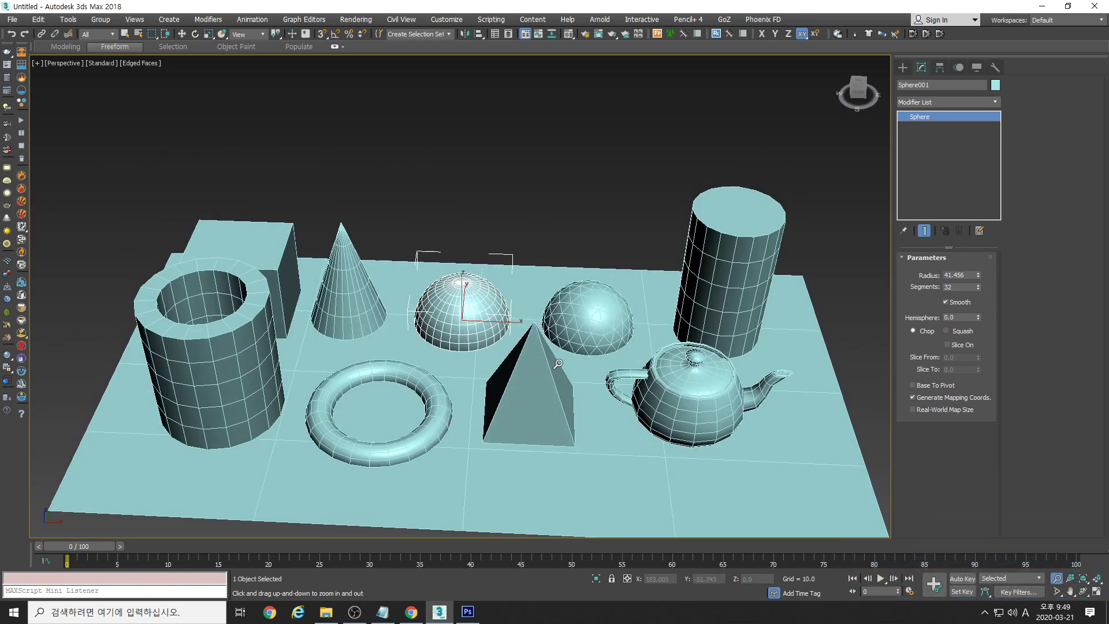
mouse_move(560, 417)
middle_mouse_down("alt")
mouse_move(558, 356)
mouse_move(581, 383)
mouse_move(531, 351)
mouse_move(544, 404)
middle_mouse_up("alt")
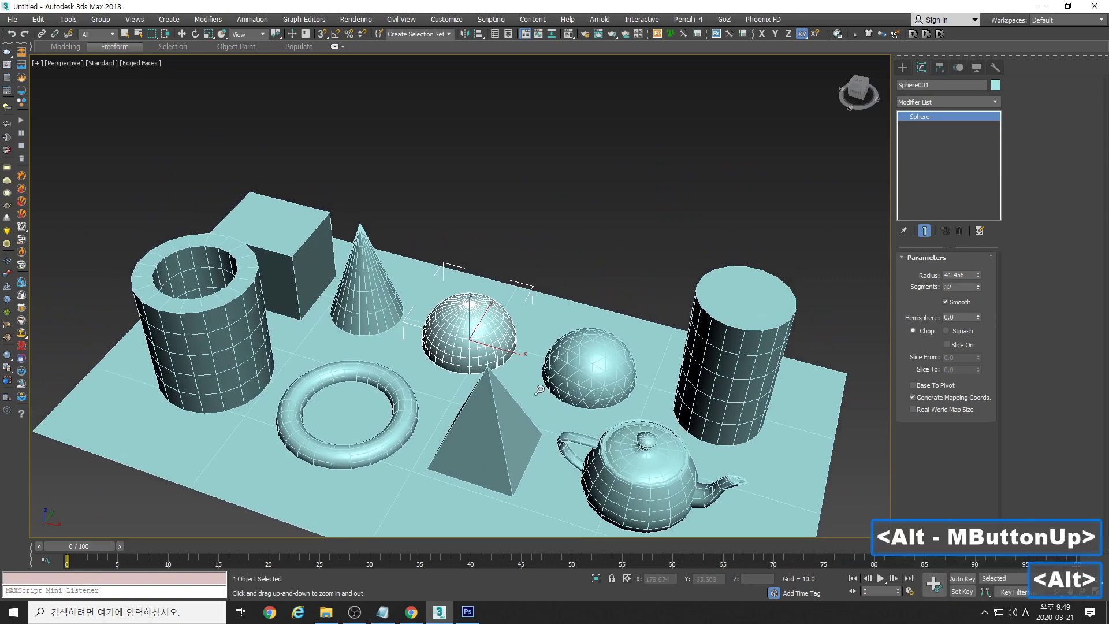
key("alt+z")
left_click_drag(544, 404, 547, 359)
middle_click_drag(547, 359, 568, 353, "alt")
scroll(567, 353, "up", 2)
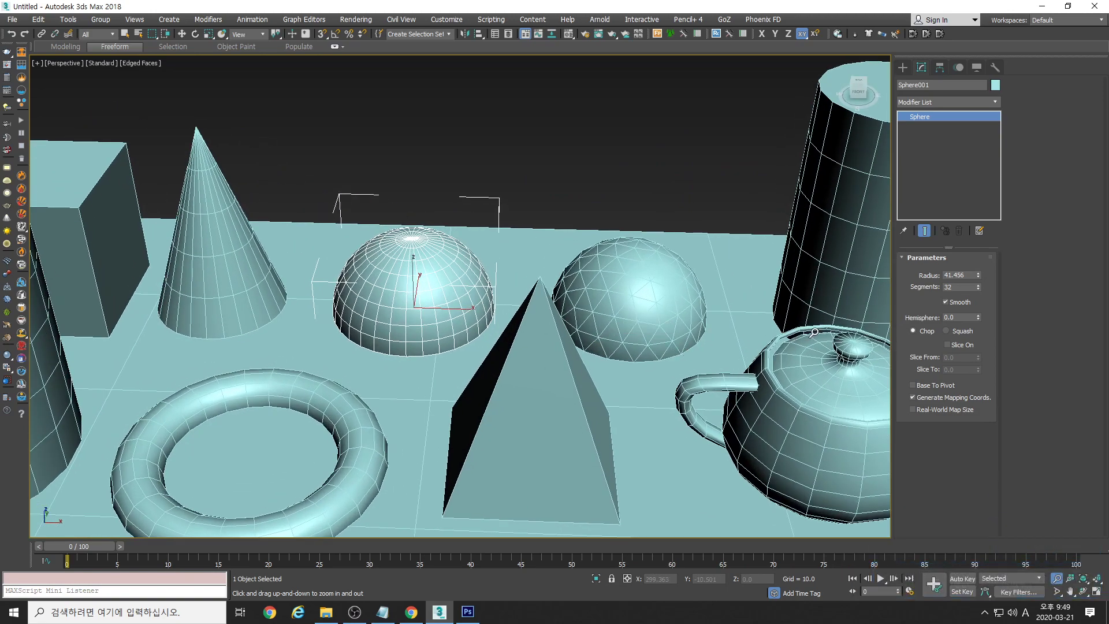
mouse_move(980, 274)
left_mouse_down()
mouse_move(979, 254)
mouse_move(977, 303)
mouse_move(978, 213)
mouse_move(982, 308)
mouse_move(983, 239)
mouse_move(980, 290)
left_mouse_up()
right_click(979, 287)
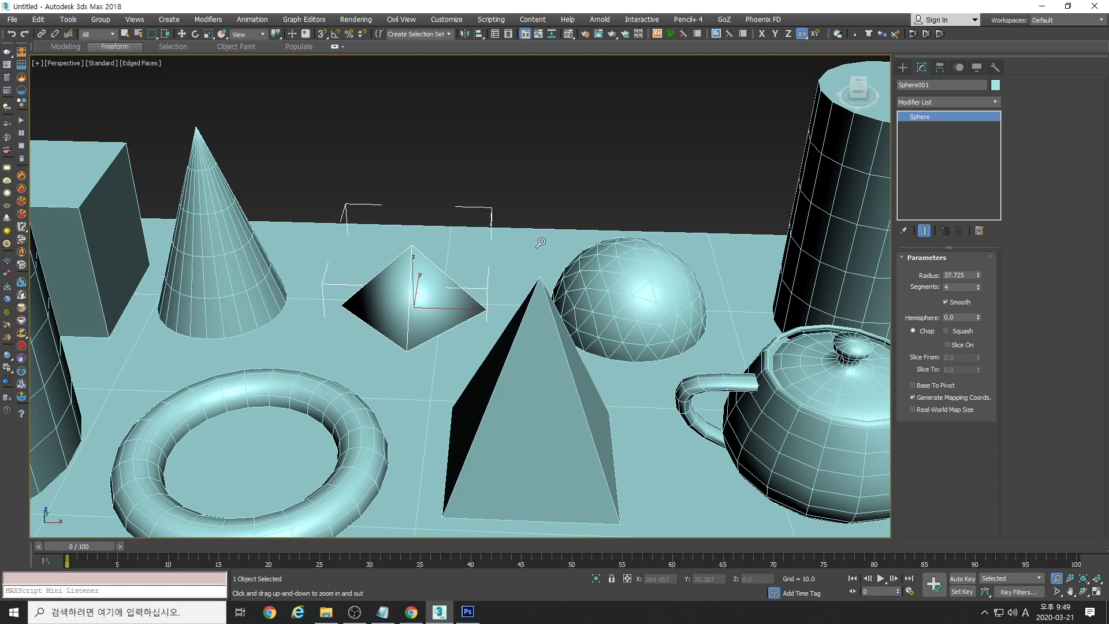
Set the sphere's Segments to 32
middle_click_drag(513, 238, 507, 268, "alt")
scroll(523, 250, "up", 5)
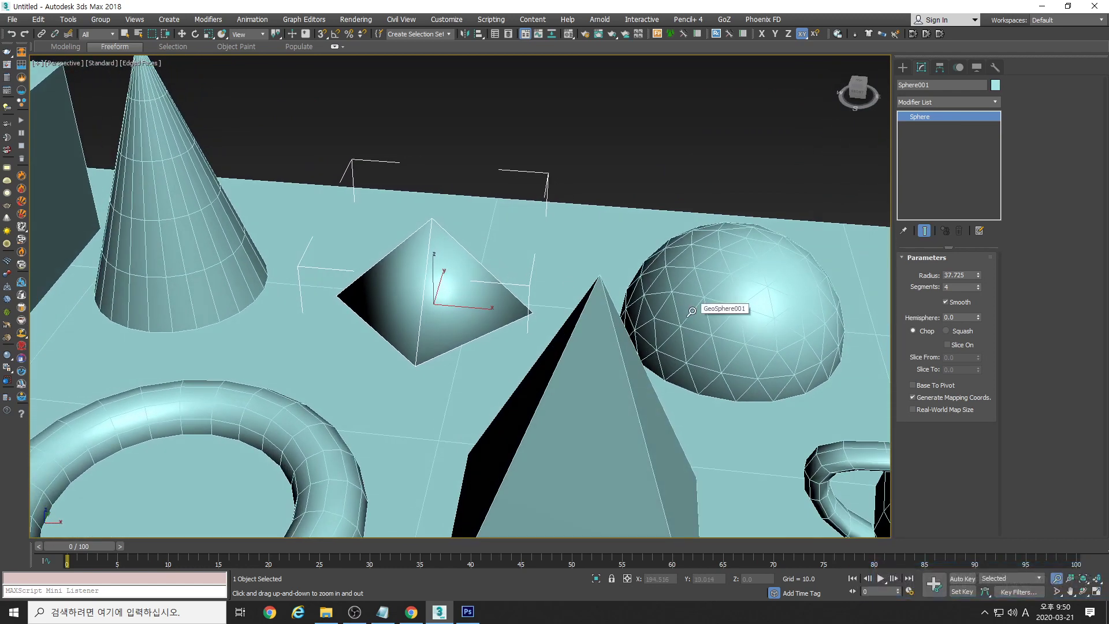
double_click(947, 287)
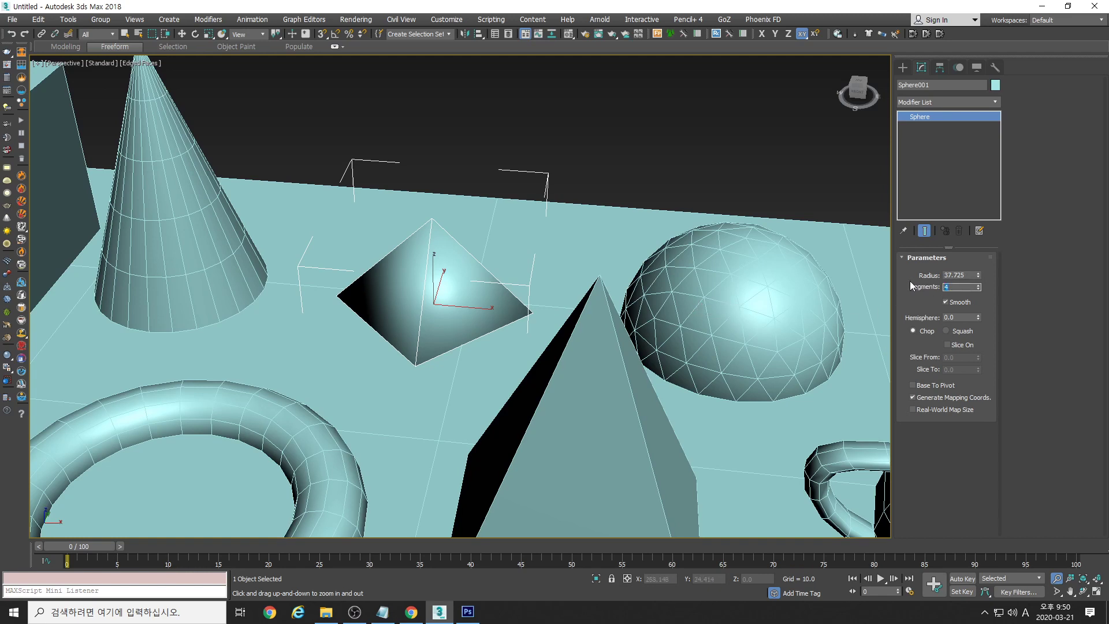
type("32")
key("Return")
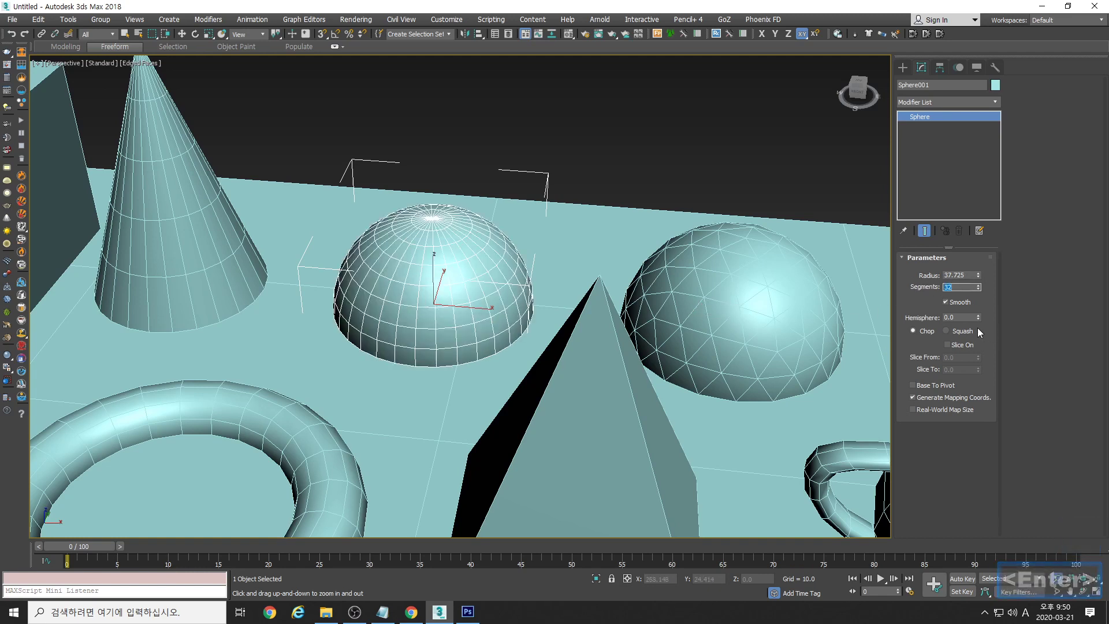
View the sphere from ground level, raise its Hemisphere value to 0.36, and set it to 0.5
middle_click_drag(579, 341, 589, 311)
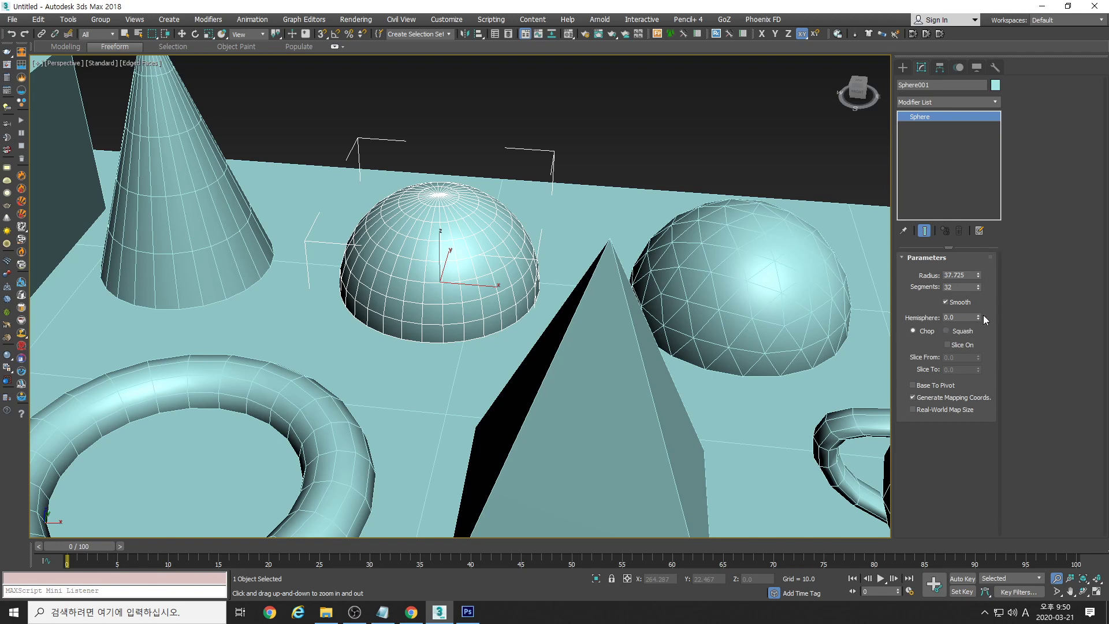
middle_click_drag(537, 358, 477, 323, "alt")
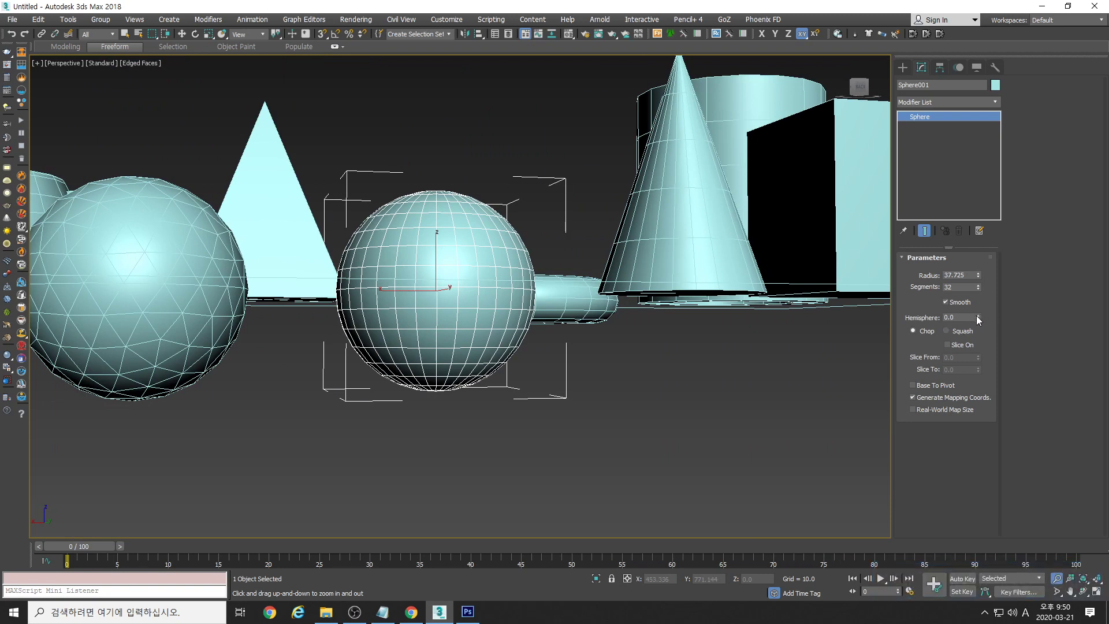
left_click_drag(978, 317, 981, 277)
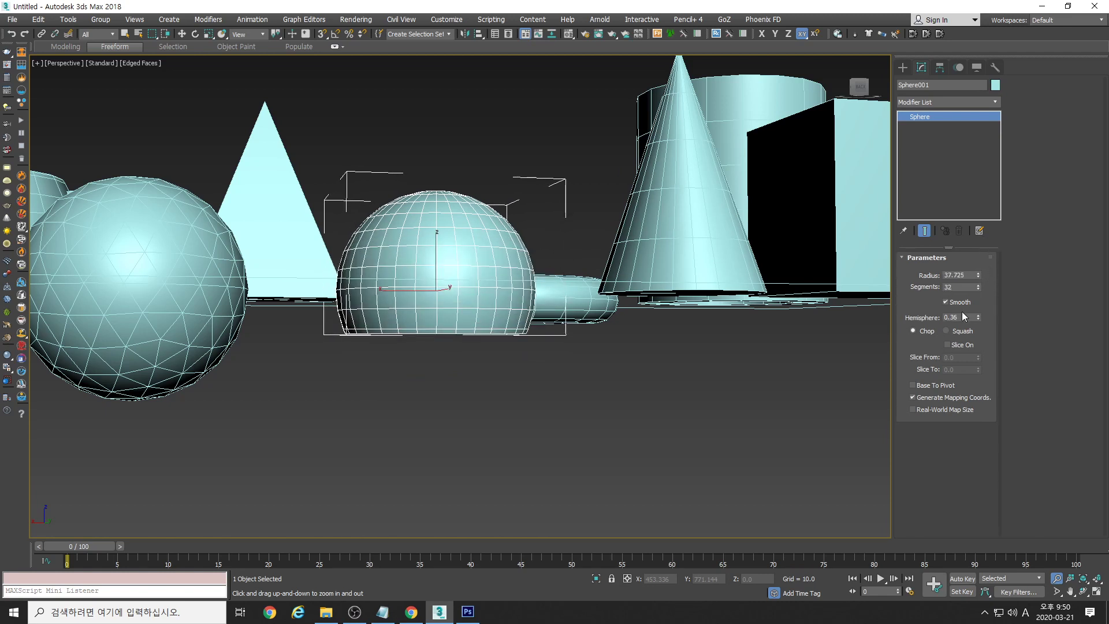
left_click(963, 317)
type(".5")
key("Return")
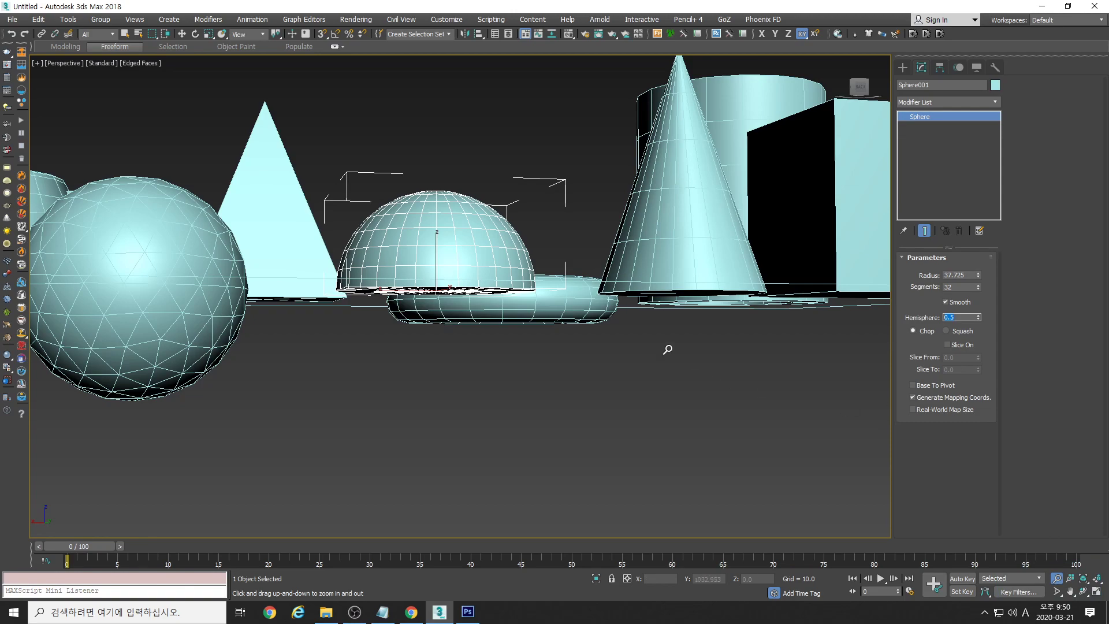
Orbit above the plane and set the sphere's Hemisphere value back to 0
middle_click_drag(513, 344, 582, 342, "alt")
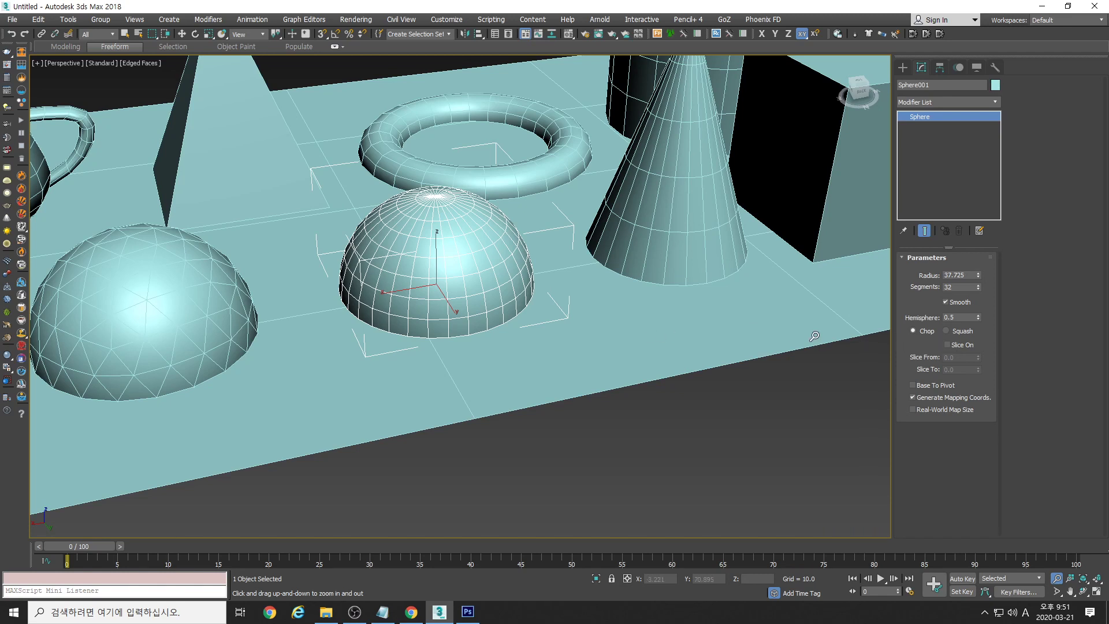
double_click(957, 287)
double_click(961, 318)
type("0")
key("Return")
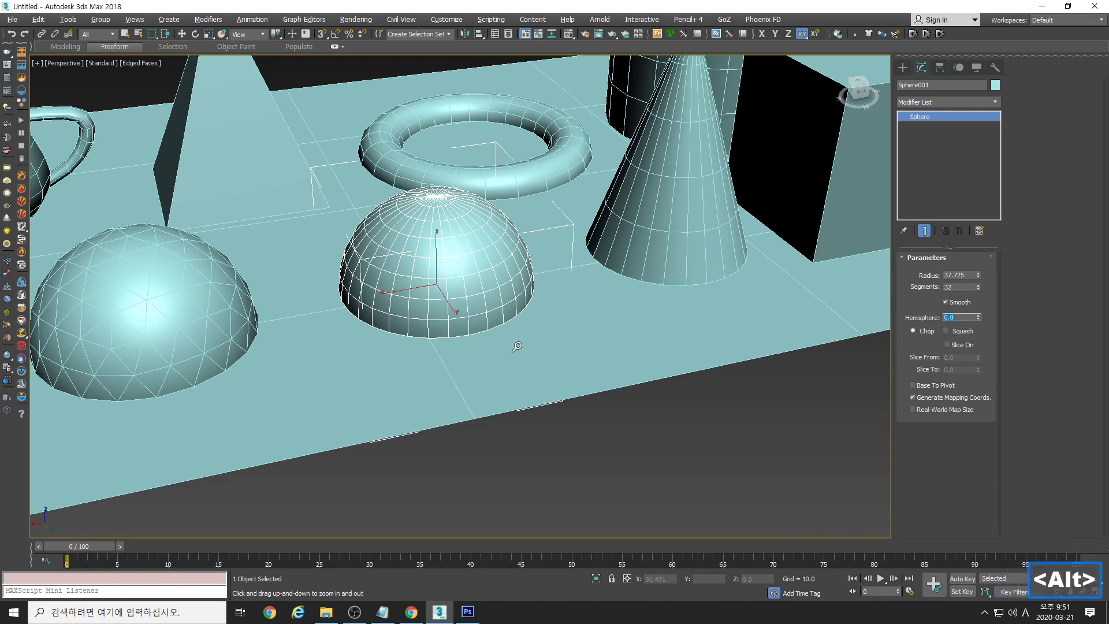
Orbit back to a ground-level view and set the sphere's Hemisphere value to 0.5 again
middle_click_drag(515, 341, 521, 302, "alt")
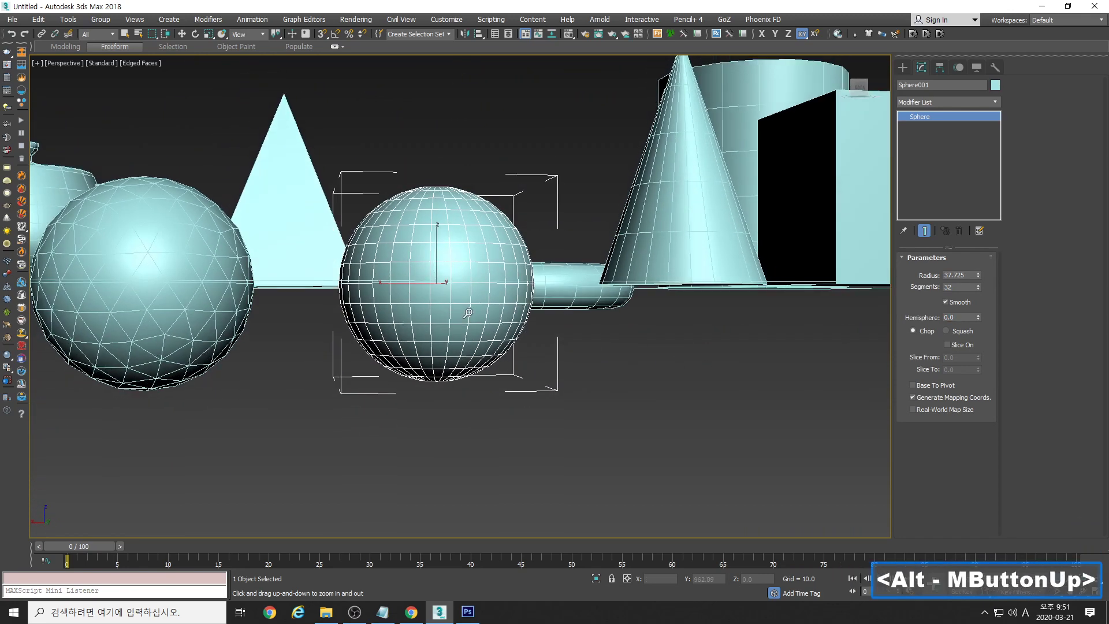
double_click(963, 317)
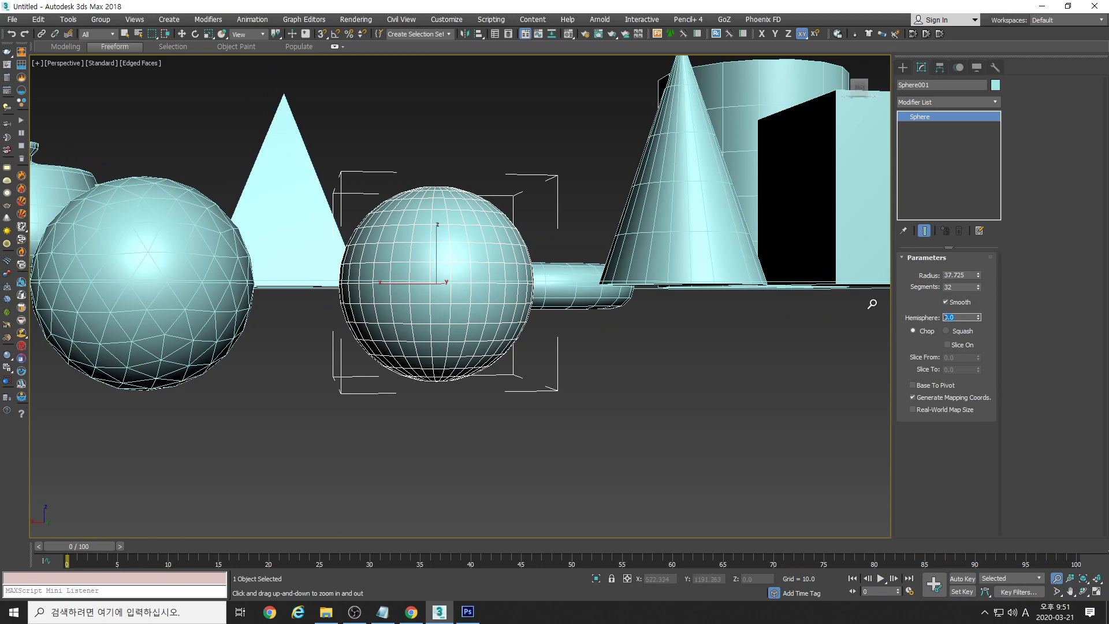
type("0.5")
key("Return")
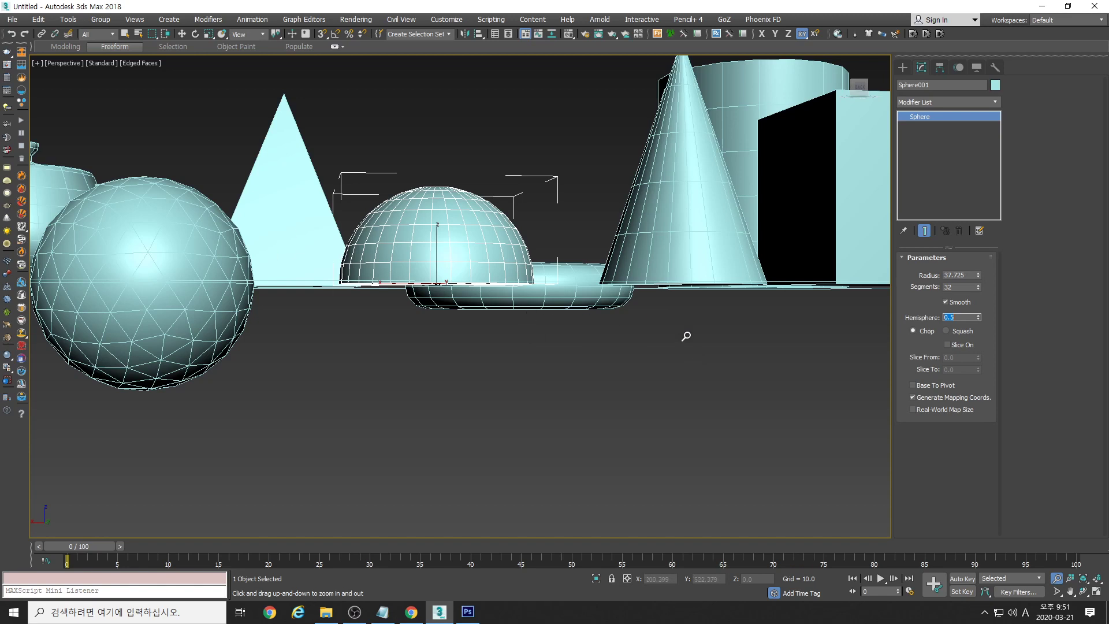
Compare the Squash and Chop options on the half sphere, leave Squash active, and reset Hemisphere to 0
left_click(946, 330)
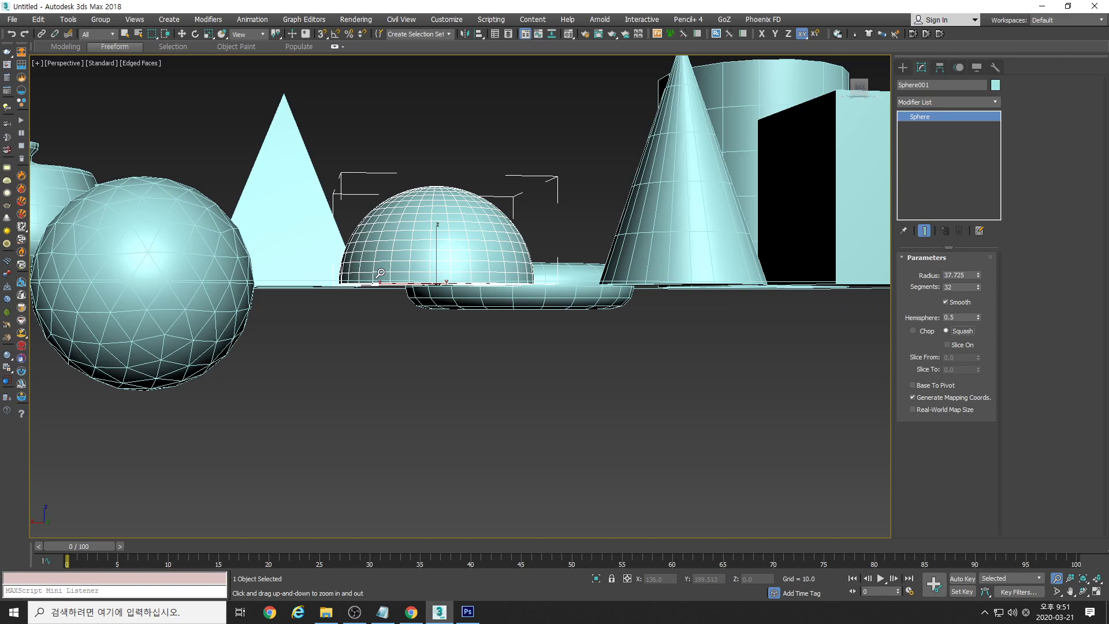
left_click(913, 331)
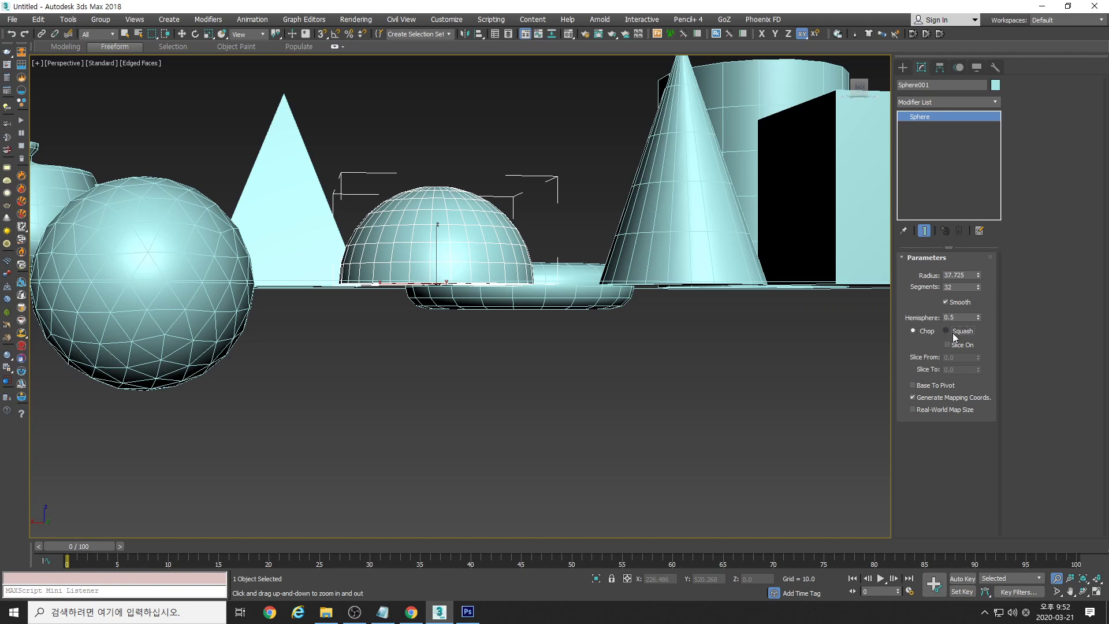
left_click(954, 337)
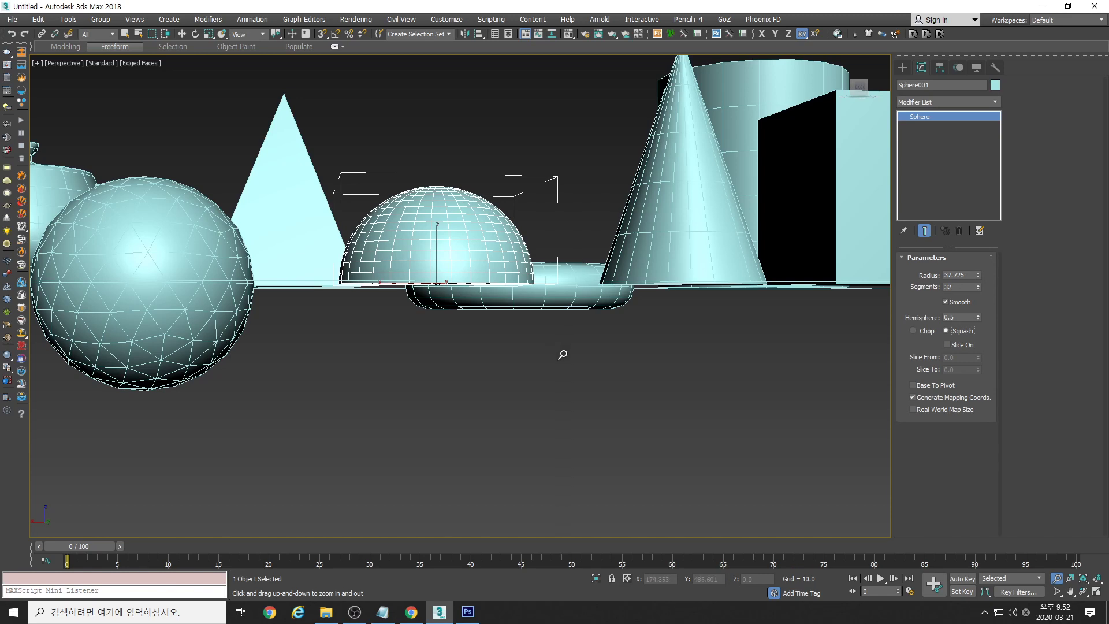
right_click(978, 317)
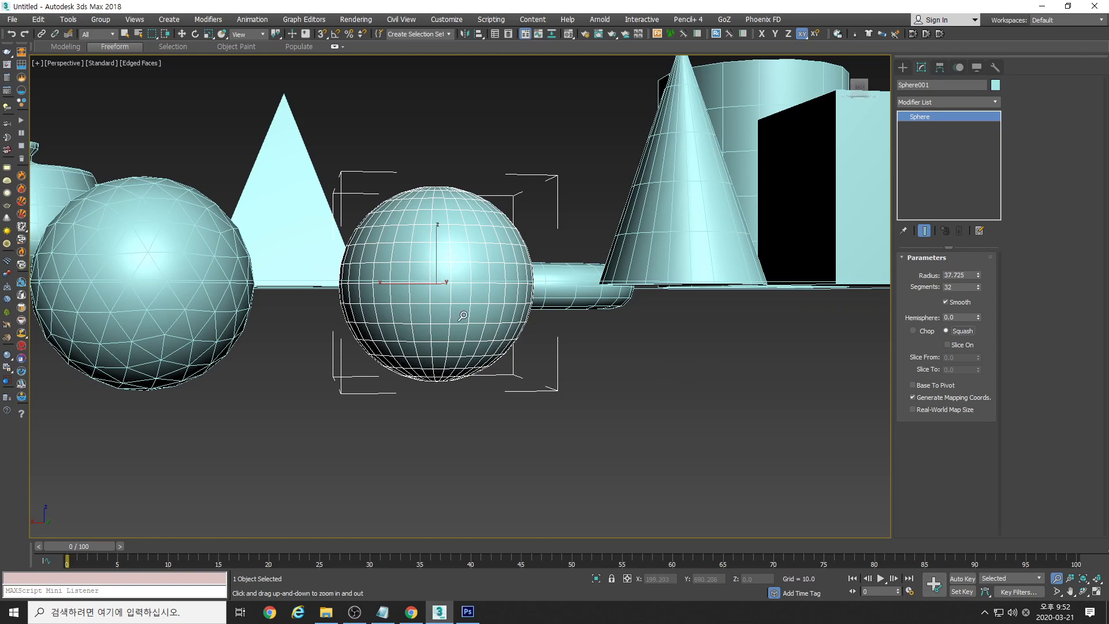
middle_click_drag(463, 318, 506, 333, "alt")
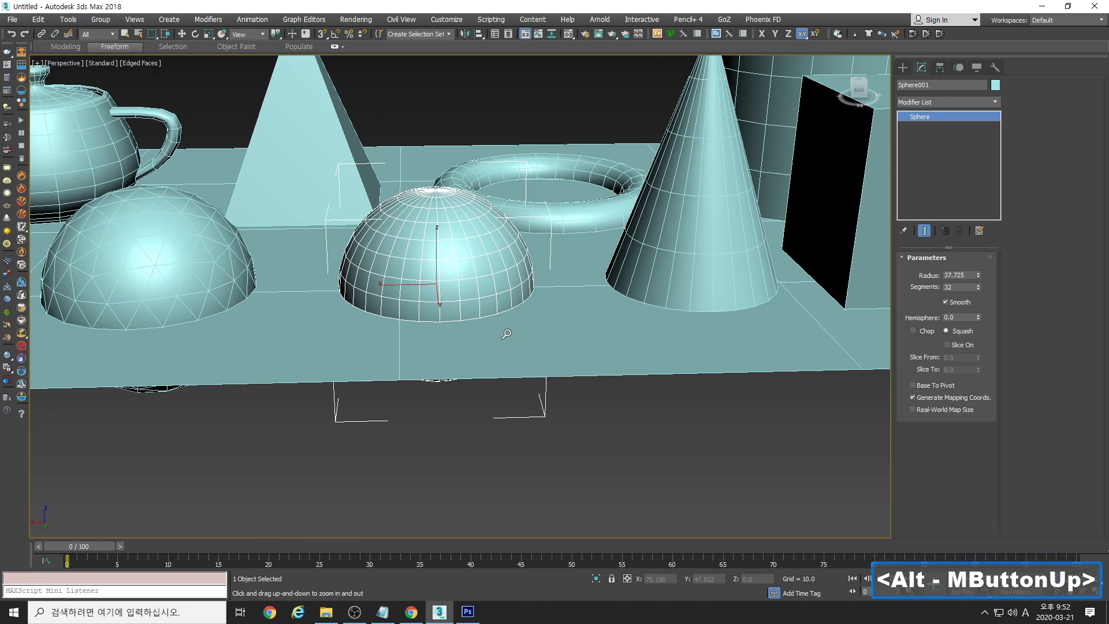
Compare the sphere's position with Base To Pivot on and off, and leave the option off
left_click(926, 391)
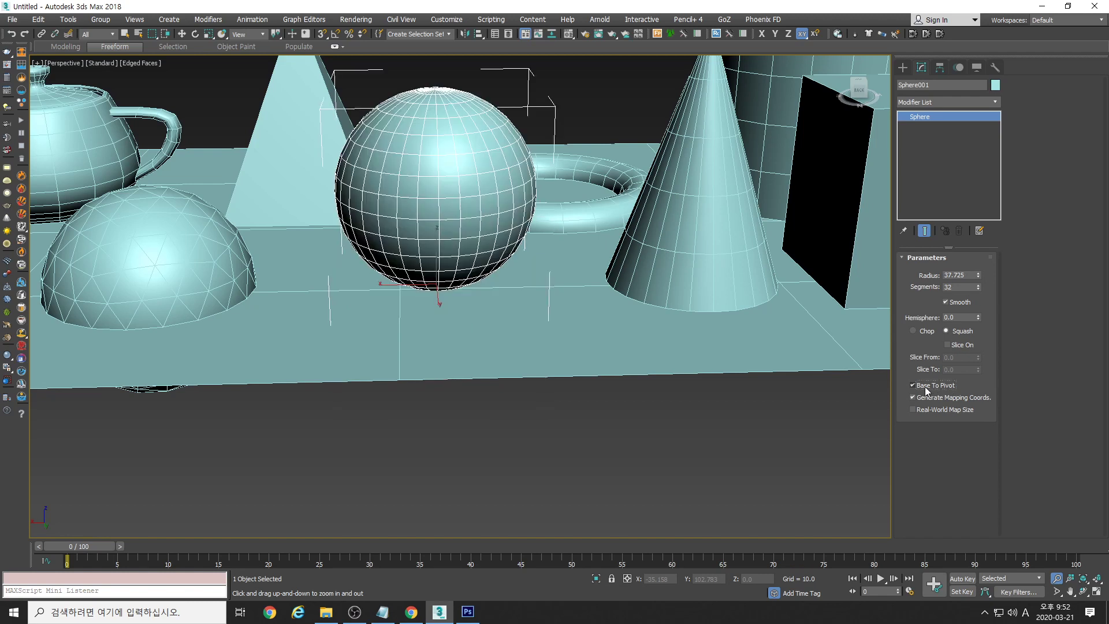
left_click(925, 391)
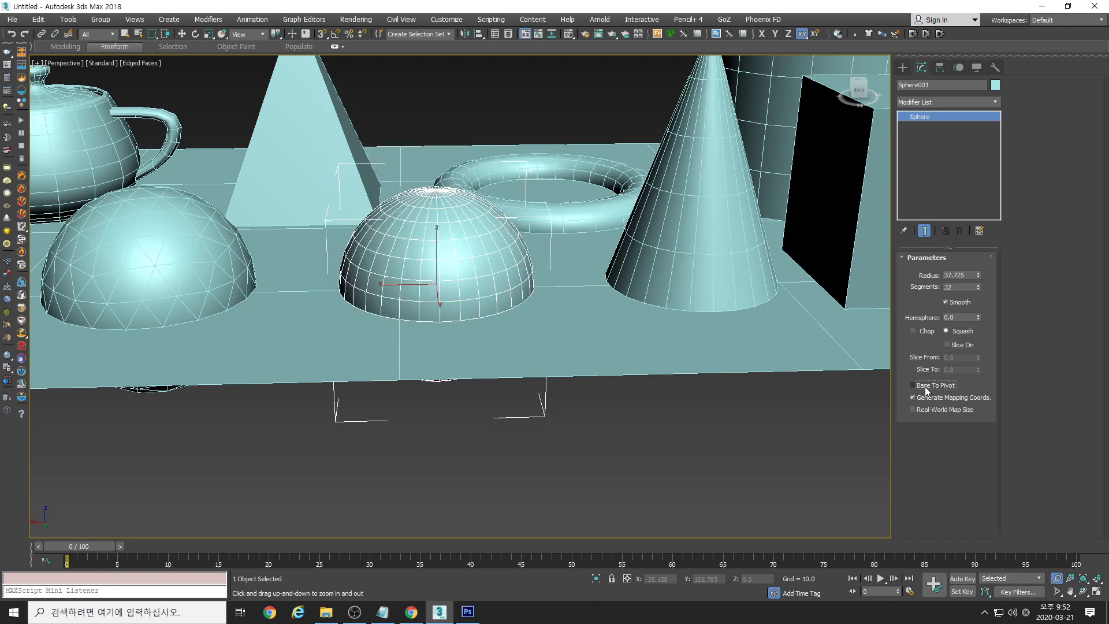
left_click(926, 391)
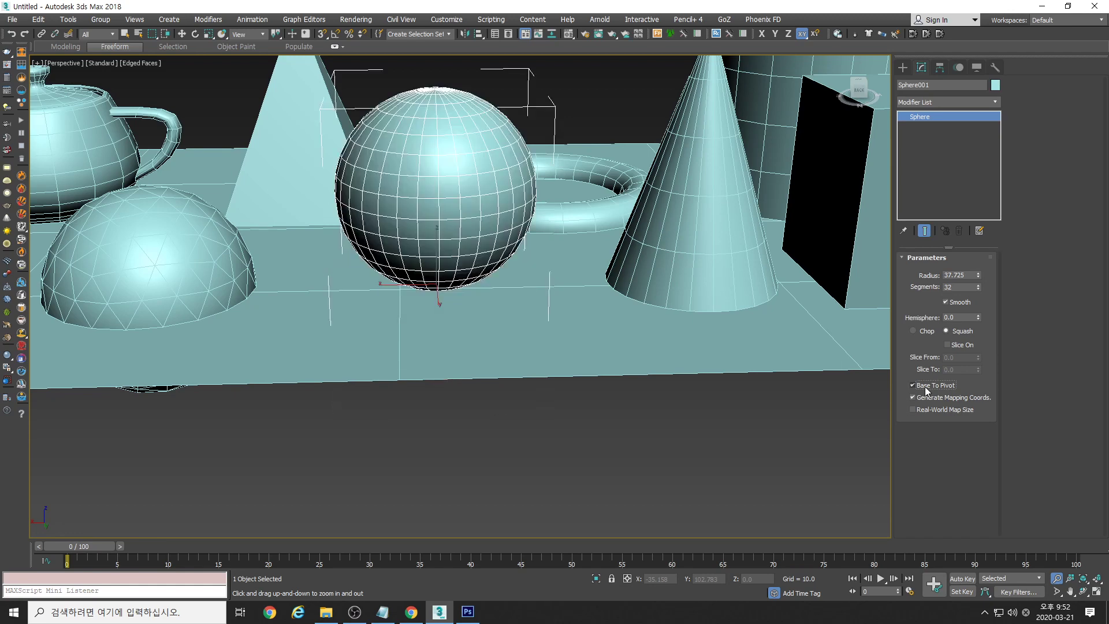
left_click(926, 391)
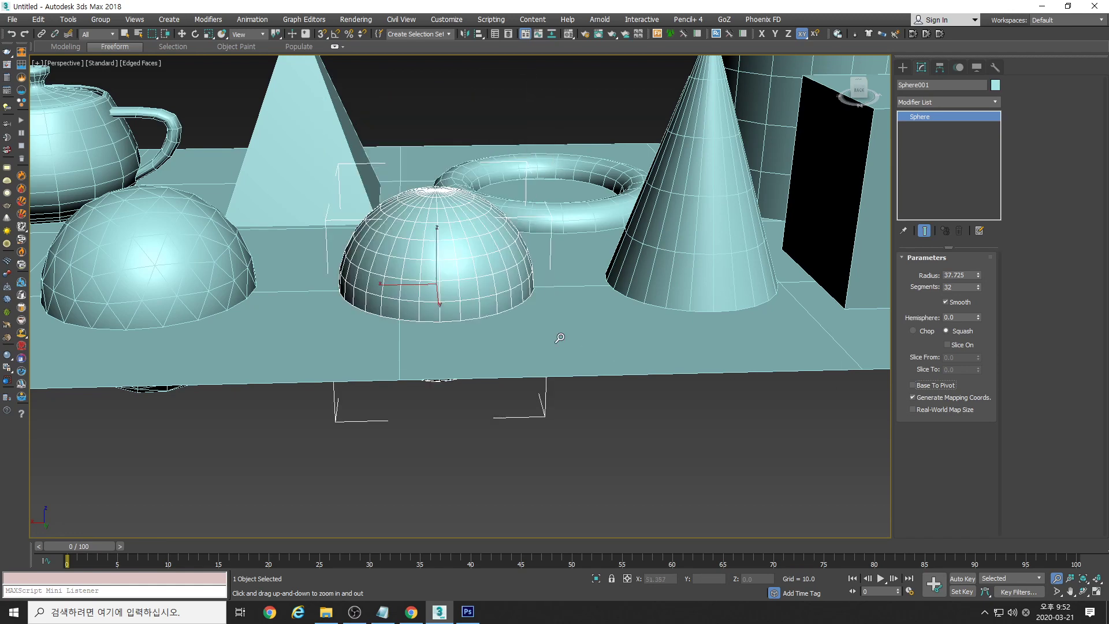
Increase the sphere's Radius to 38.868
middle_click_drag(391, 306, 528, 336, "alt")
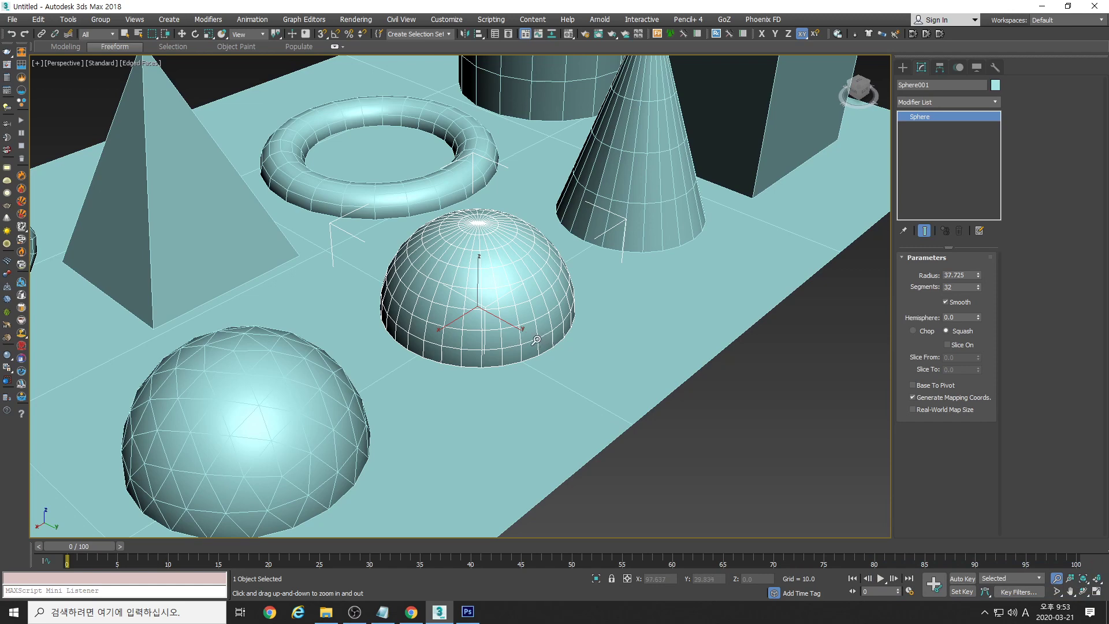
middle_click_drag(492, 340, 537, 341, "alt")
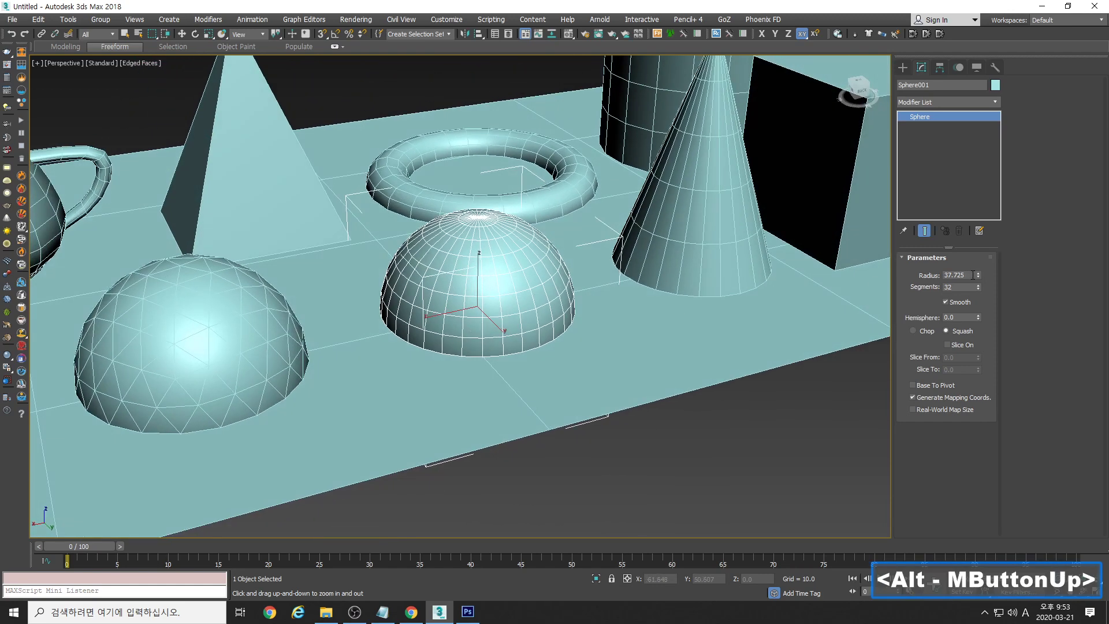
left_click_drag(978, 272, 978, 274)
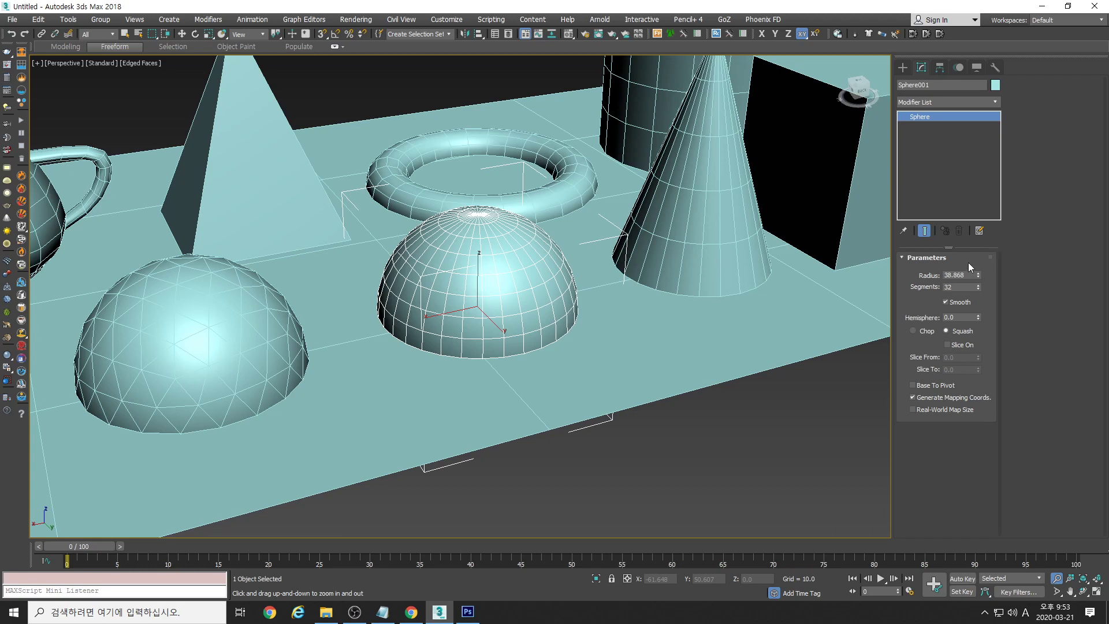
left_click_drag(970, 275, 908, 275)
View the sphere at ground level, enable Base To Pivot, and examine its base on the plane up close
middle_click_drag(541, 375, 476, 296, "alt")
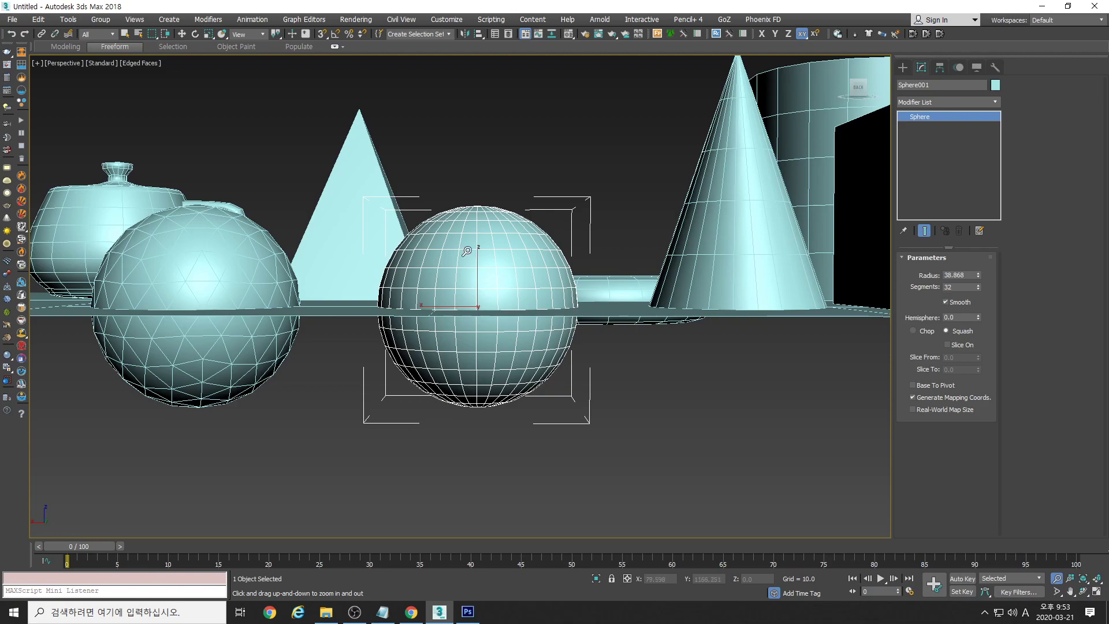
middle_click_drag(499, 362, 522, 374, "alt")
middle_click_drag(493, 292, 524, 369, "alt")
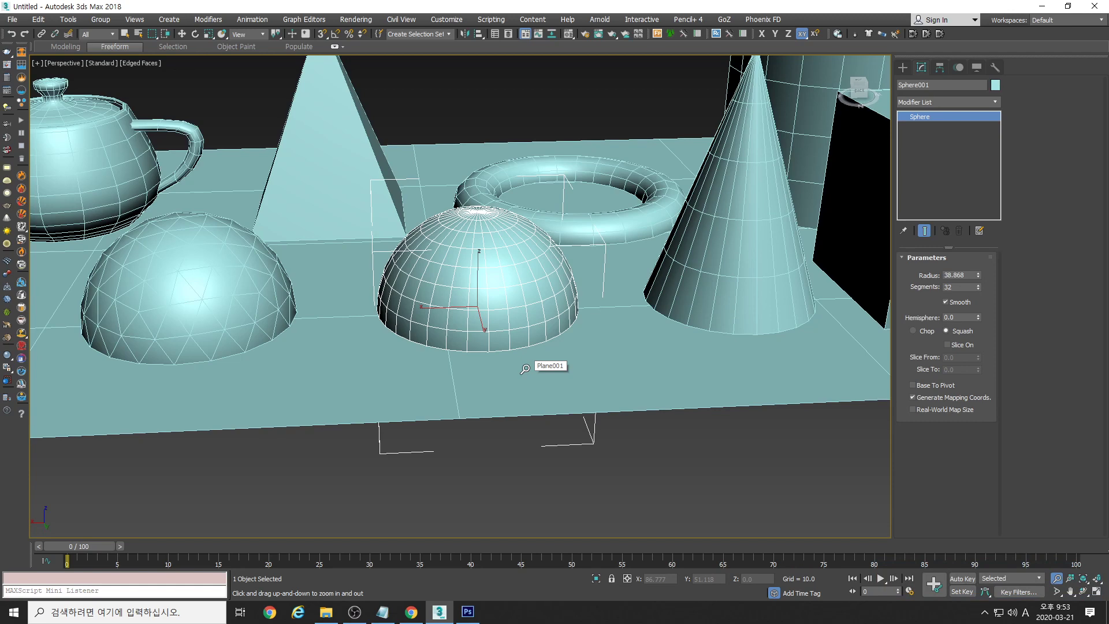
left_click(930, 385)
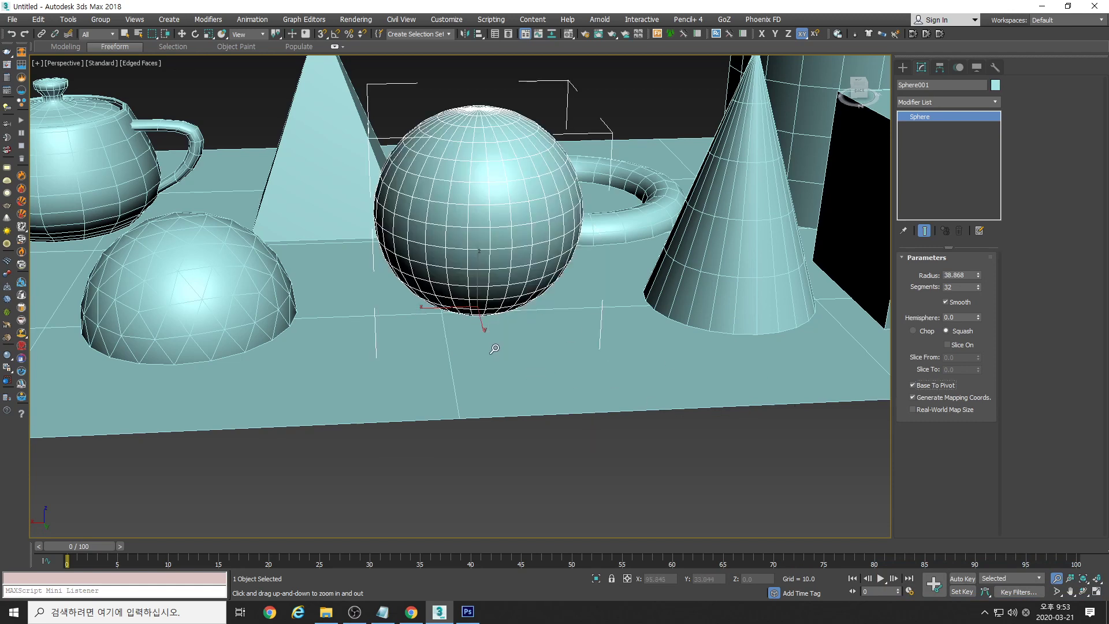
middle_click_drag(494, 349, 474, 319, "alt")
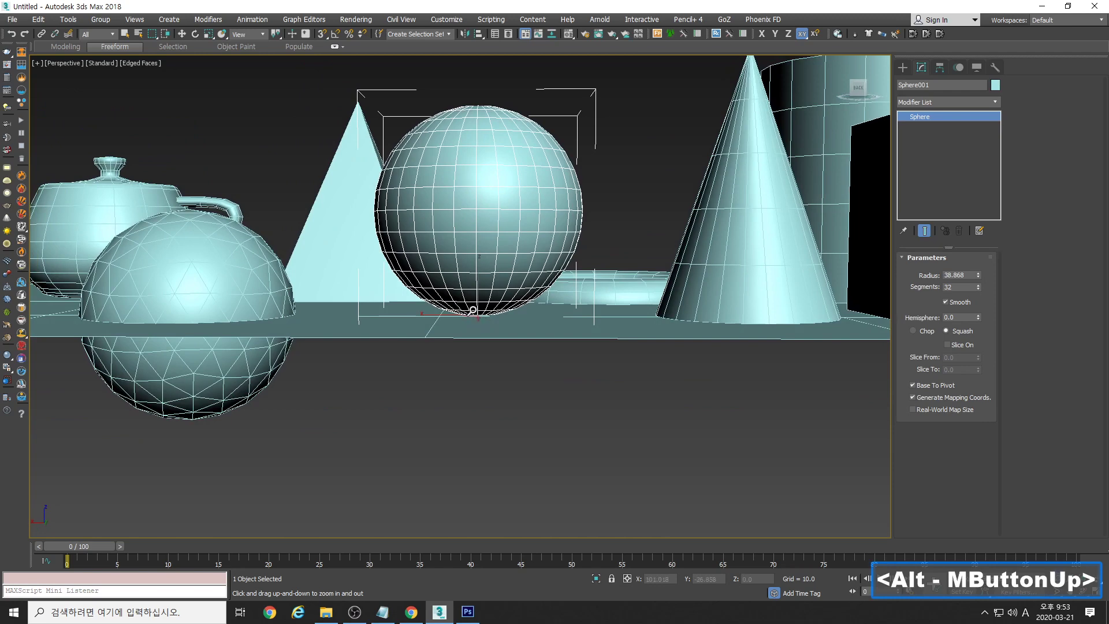
scroll(480, 317, "up", 10)
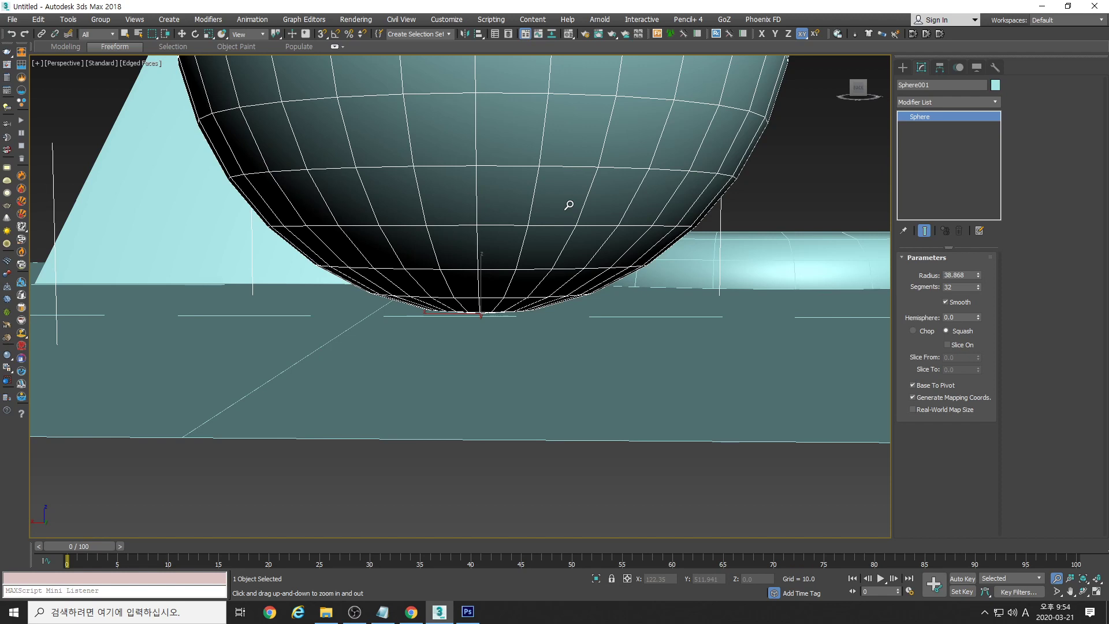
Switch Base To Pivot off and on repeatedly in the close-up view, leaving it off
left_click(927, 386)
left_click(927, 387)
left_click(927, 386)
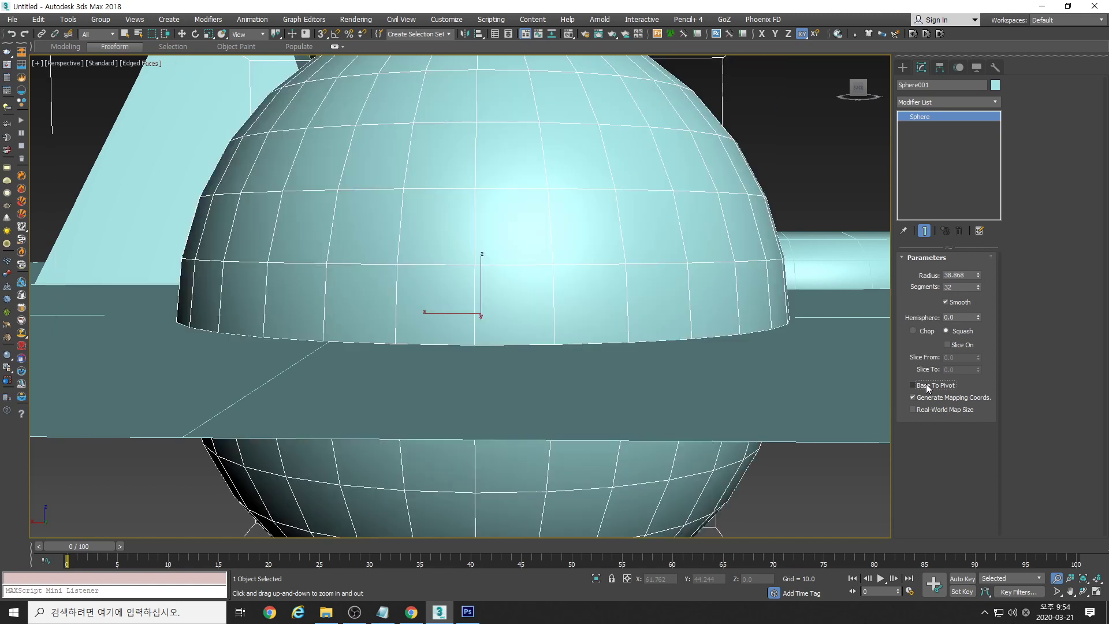
left_click(927, 387)
left_click(927, 387)
Return to an elevated overview showing all the primitives on the plane
left_click_drag(520, 267, 581, 376, "alt")
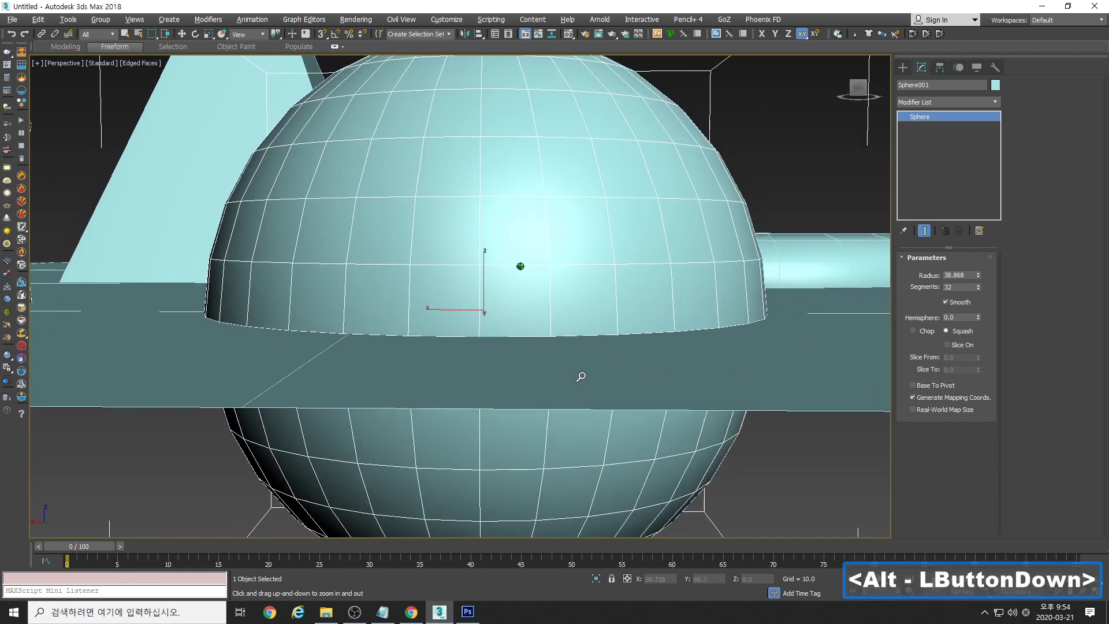
scroll(514, 274, "down", 3)
scroll(500, 267, "down", 2)
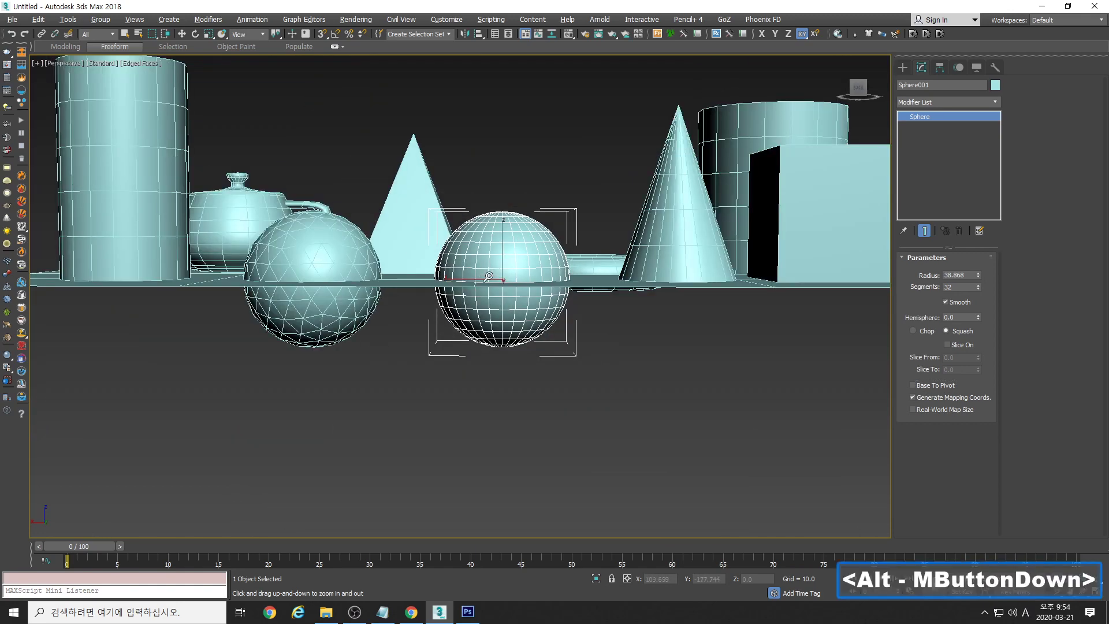
middle_click_drag(489, 276, 463, 278, "alt")
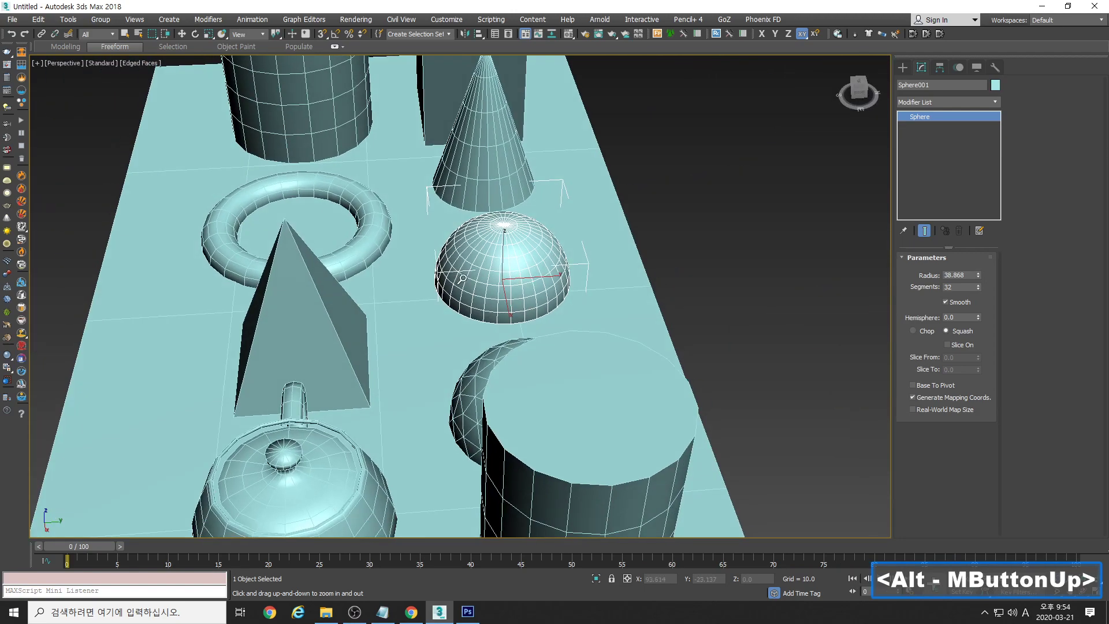
scroll(463, 277, "down", 3)
middle_click_drag(494, 334, 552, 332, "alt")
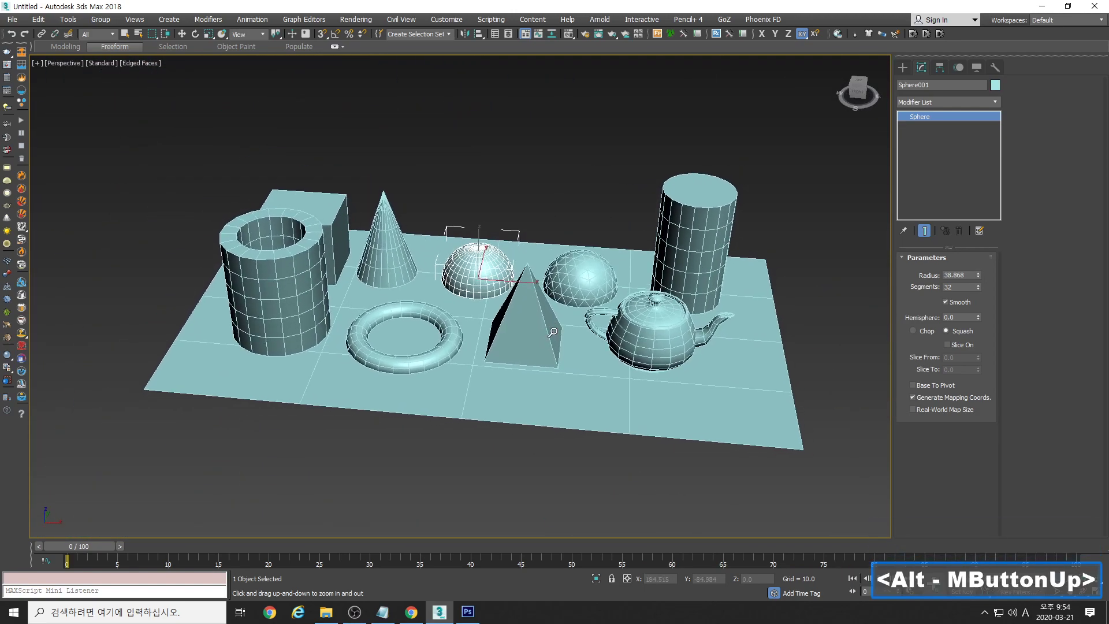